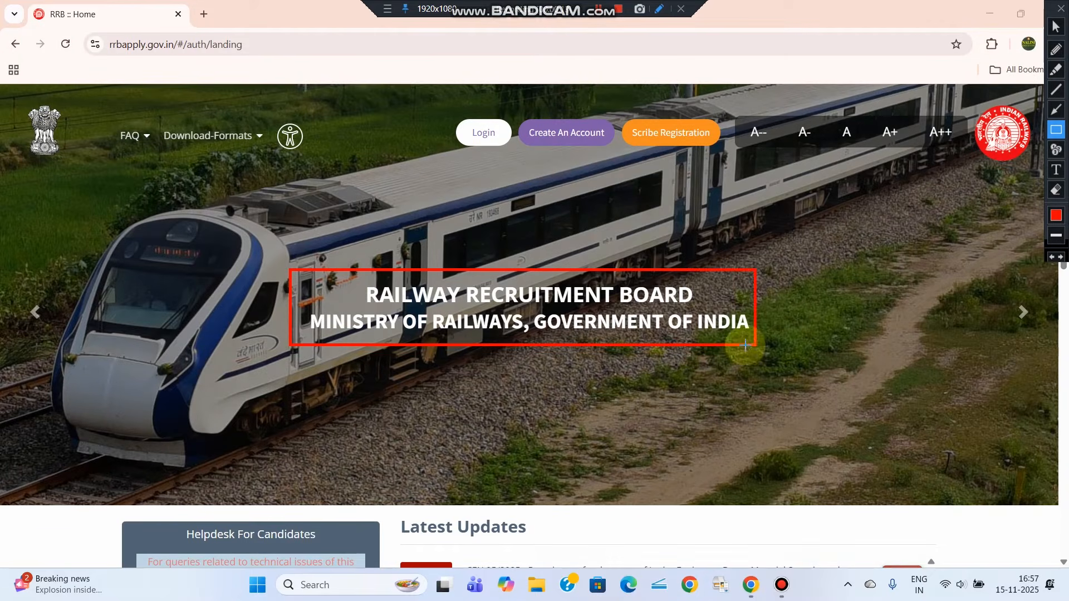
Draw highlight annotations over parts of the Chrome window
click(1056, 49)
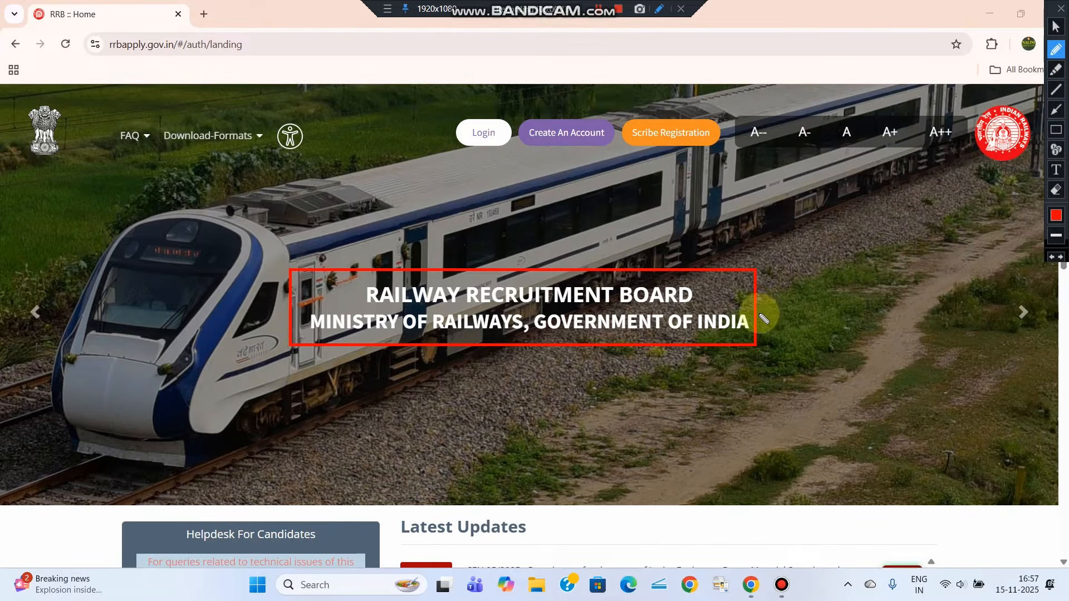
mouse_move(754, 320)
mouse_down()
mouse_move(851, 248)
mouse_move(841, 252)
mouse_move(864, 247)
mouse_move(872, 266)
mouse_move(849, 315)
mouse_move(874, 294)
mouse_up()
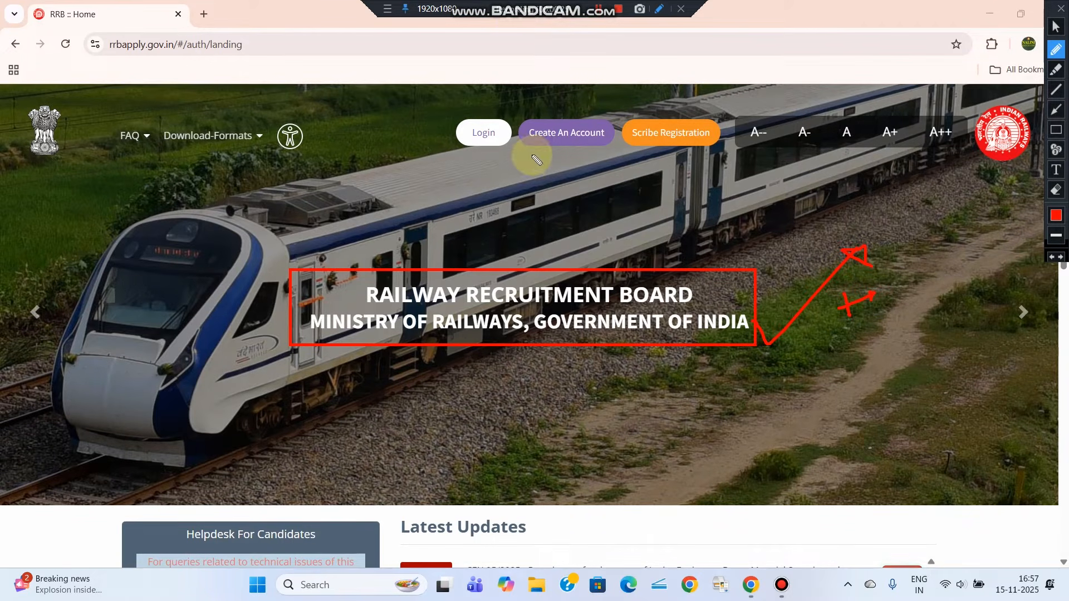
drag(530, 155, 618, 156)
mouse_move(522, 116)
mouse_down()
mouse_move(610, 115)
mouse_move(611, 160)
mouse_up()
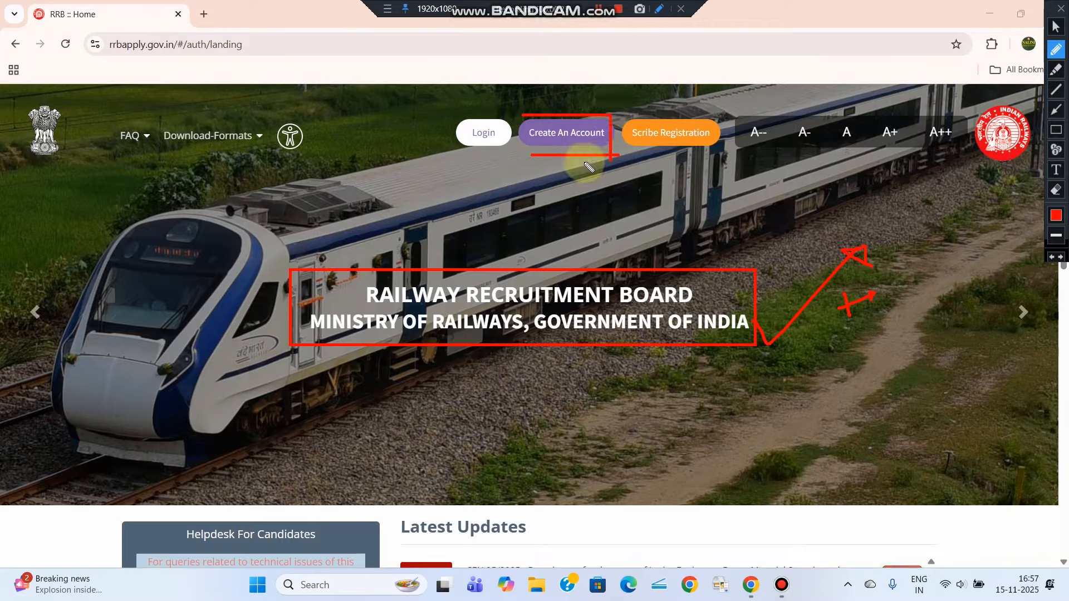
mouse_move(522, 117)
mouse_down()
mouse_move(527, 161)
mouse_move(586, 165)
mouse_up()
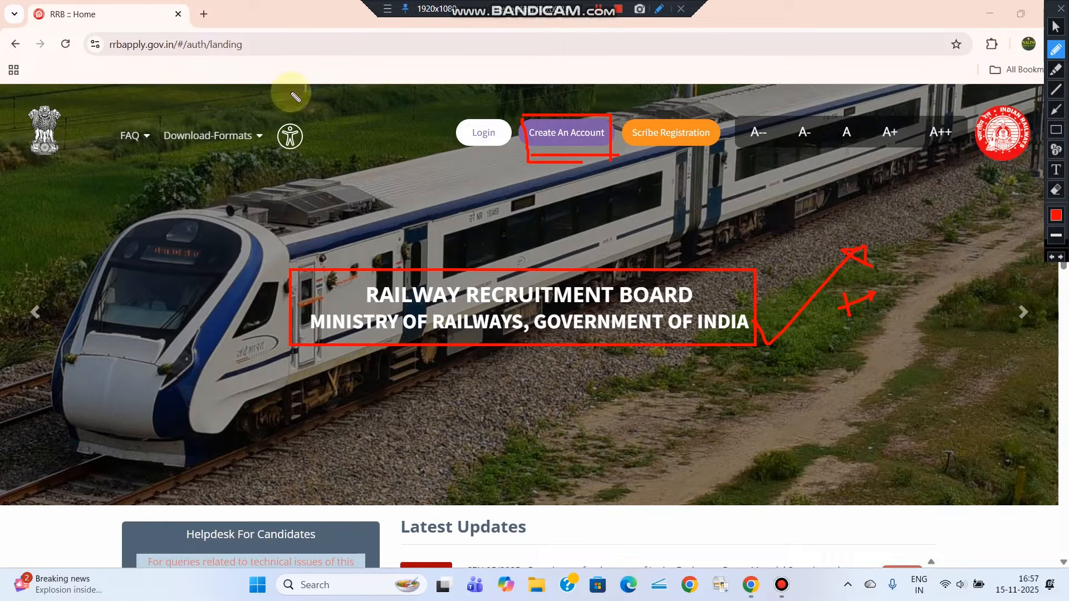
click(1056, 190)
drag(225, 62, 1065, 595)
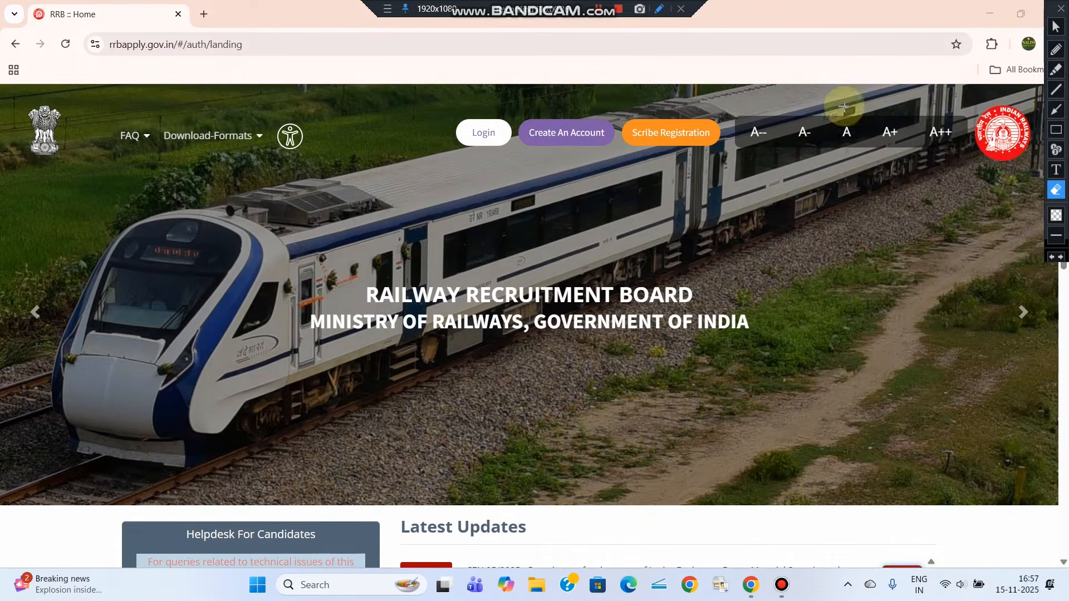
click(1059, 34)
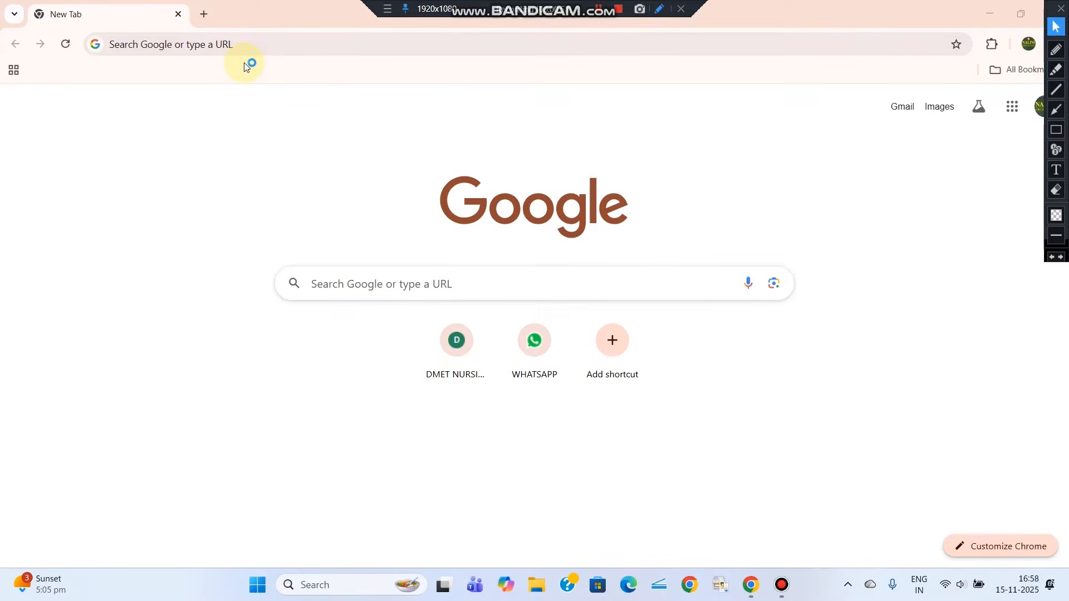
Load rrbapply.gov.in by pasting the address into the new tab's search box
click(369, 286)
text(rrbapply.gov.in)
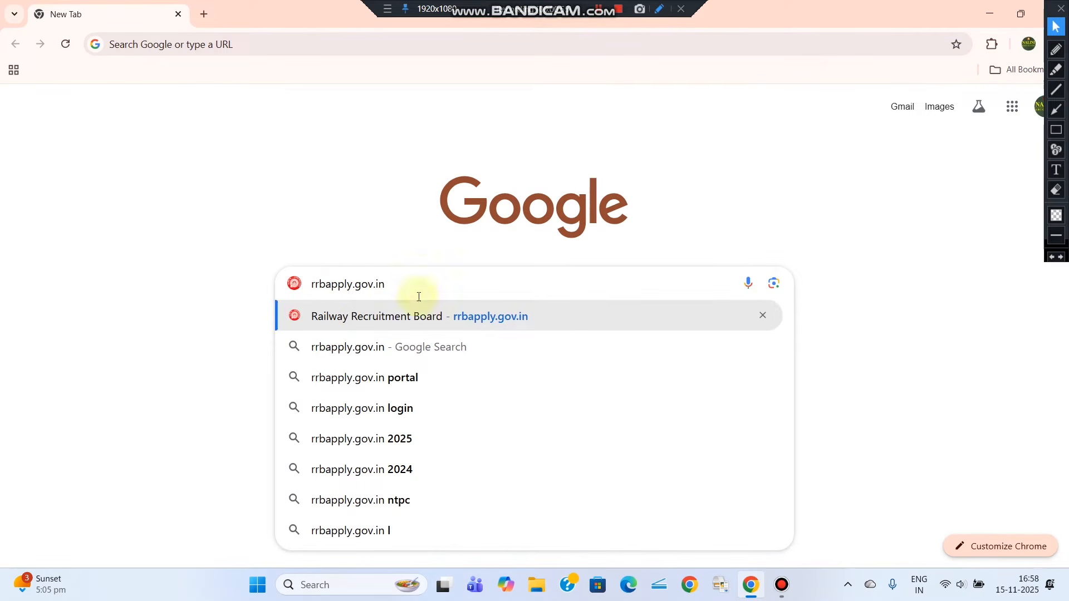
key(Return)
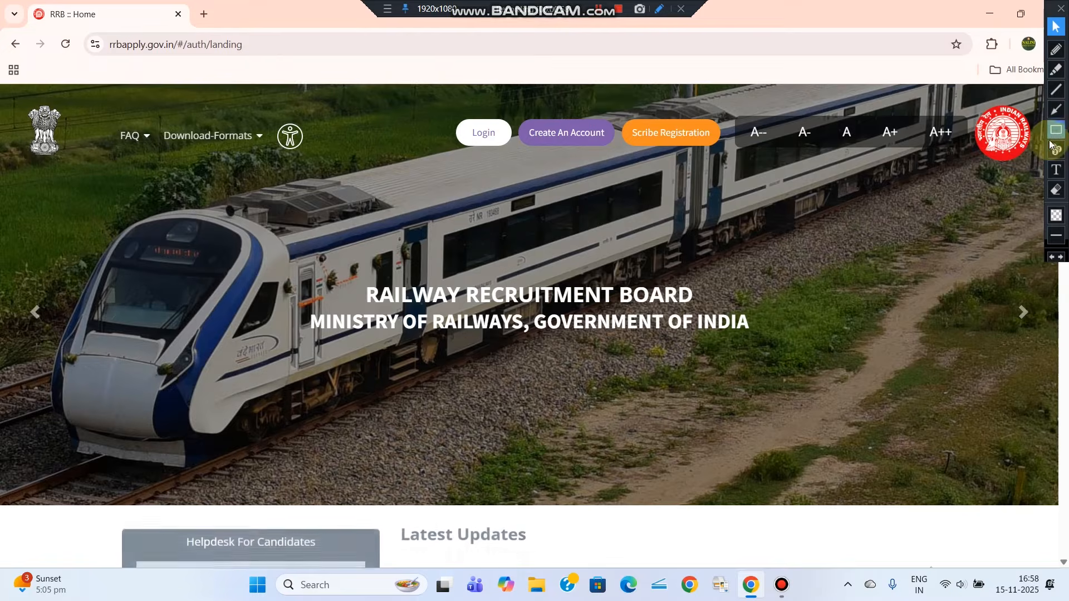
click(1056, 130)
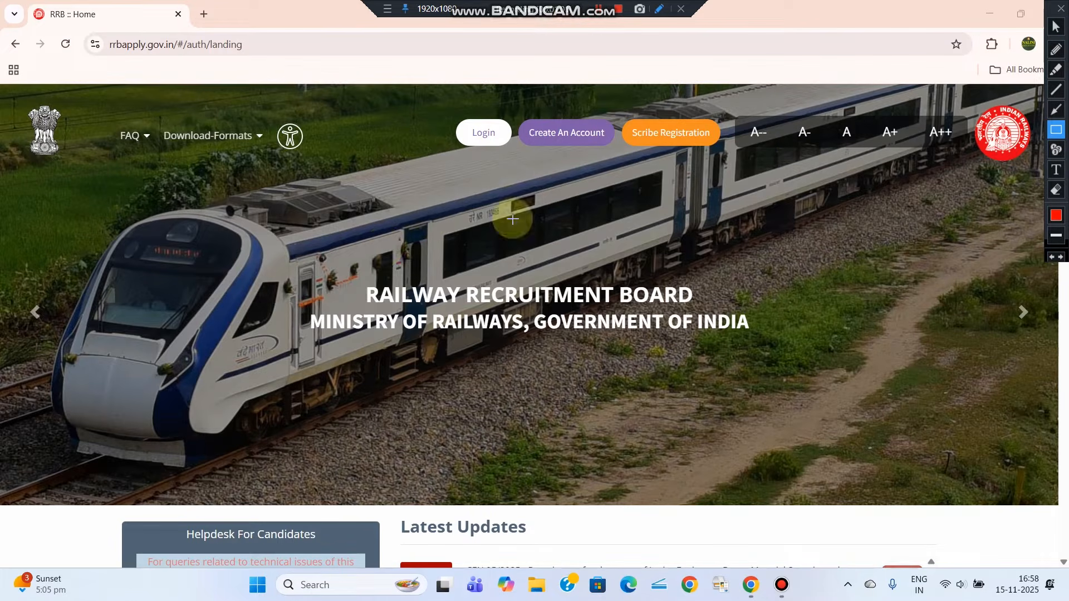
drag(522, 109, 610, 158)
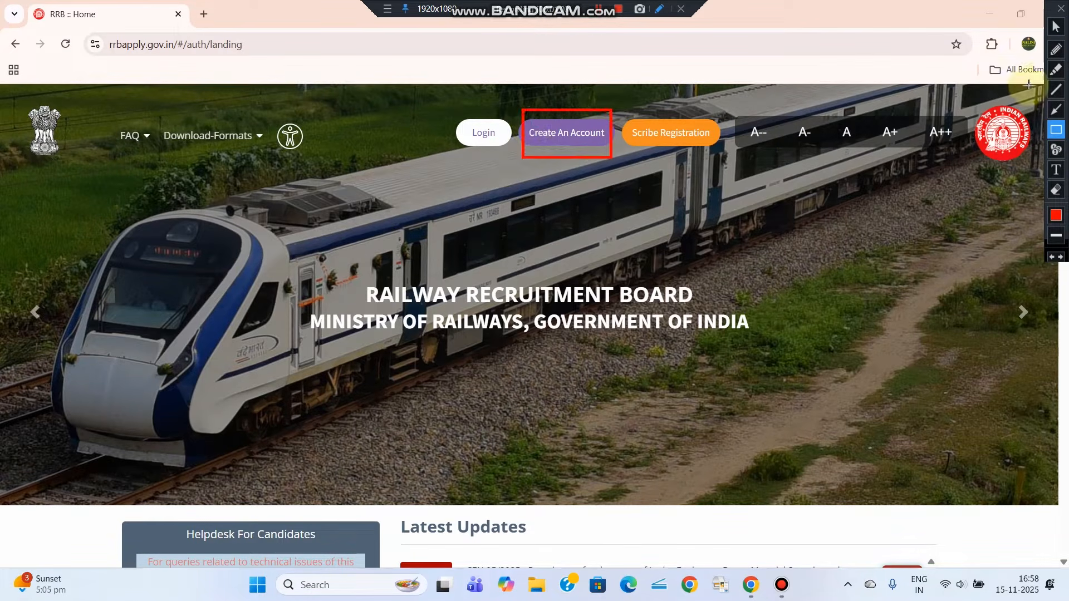
click(1056, 26)
Open the Create An Account form and dismiss the Please Note notice
click(592, 145)
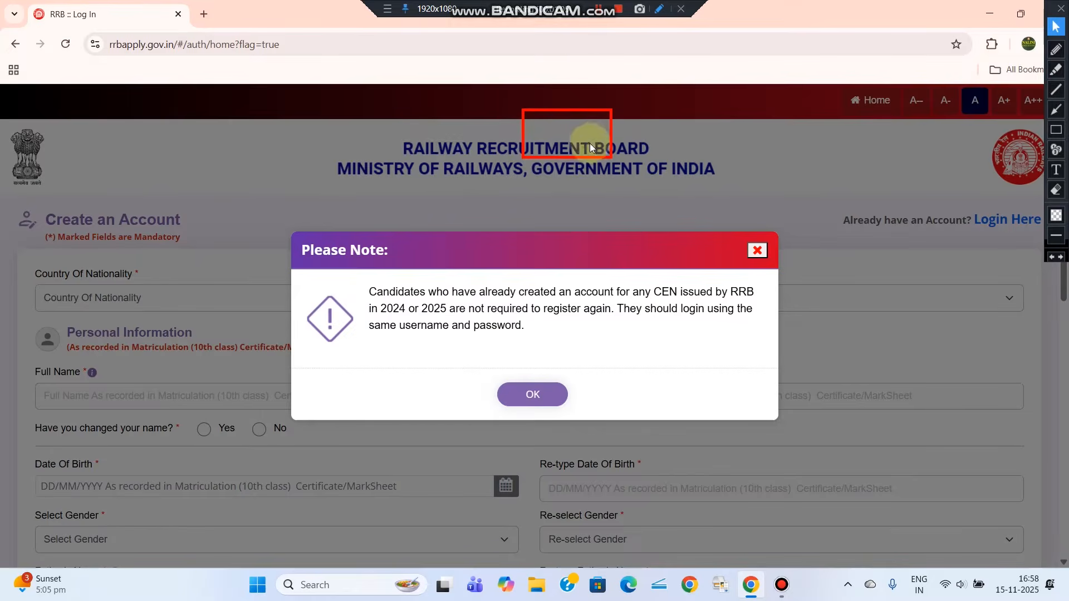
click(1056, 130)
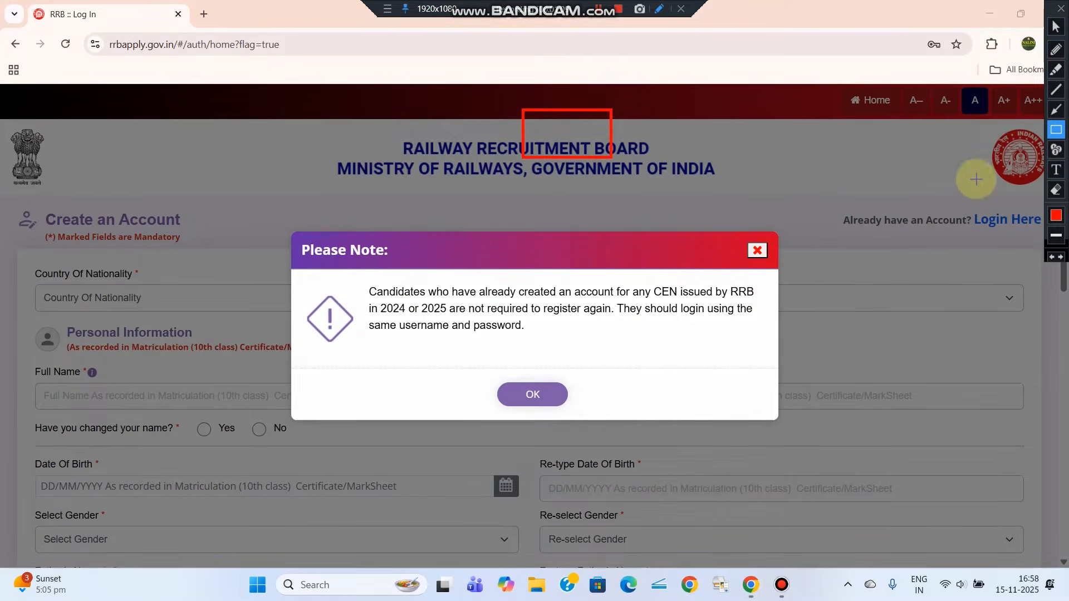
click(1056, 27)
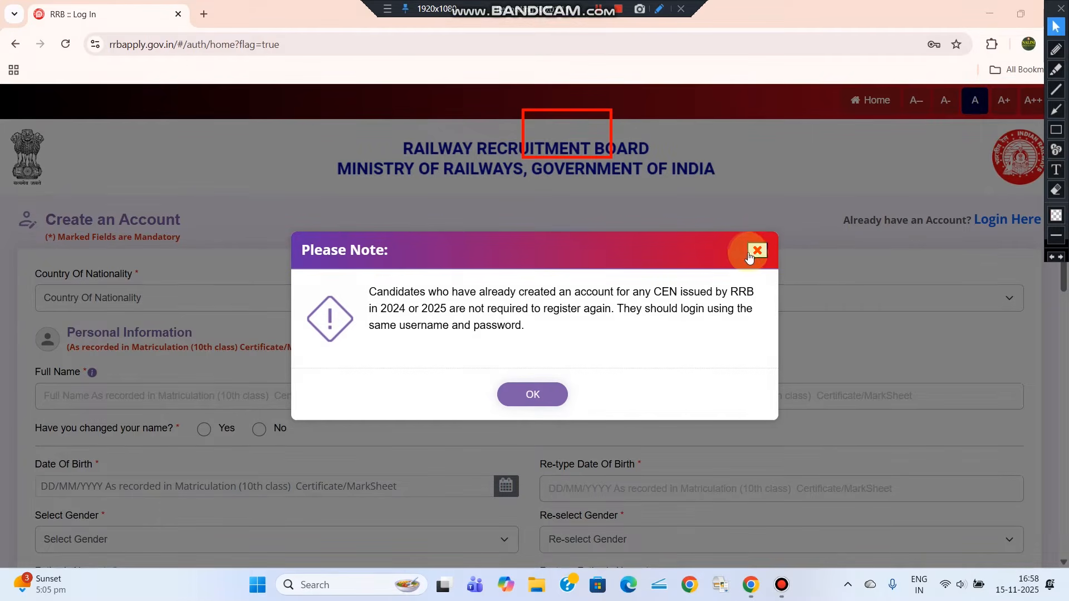
click(758, 251)
click(1056, 130)
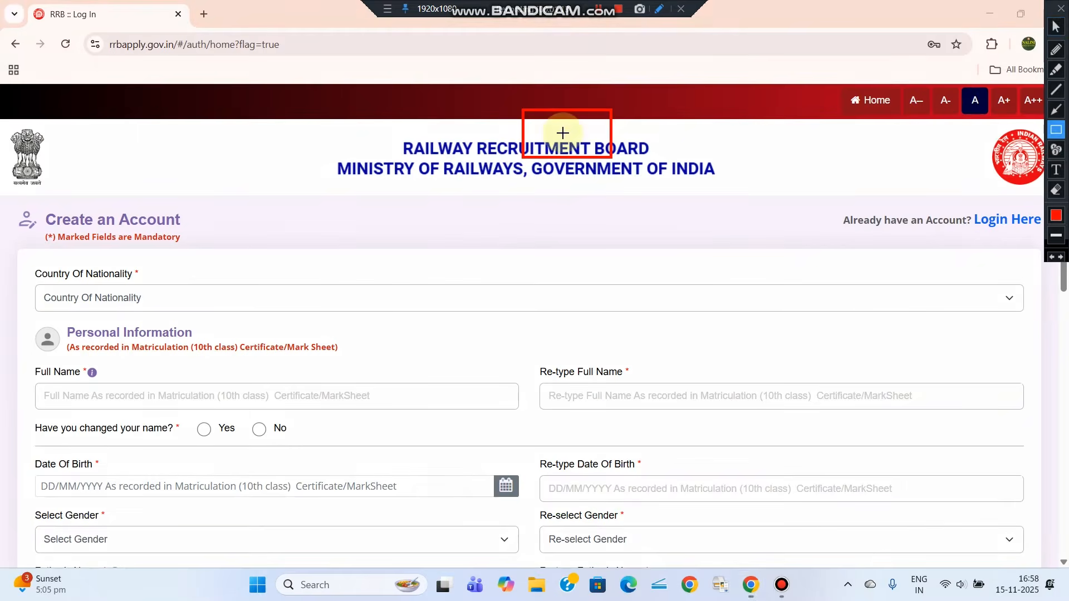
drag(501, 104, 773, 316)
click(1057, 190)
drag(483, 92, 870, 469)
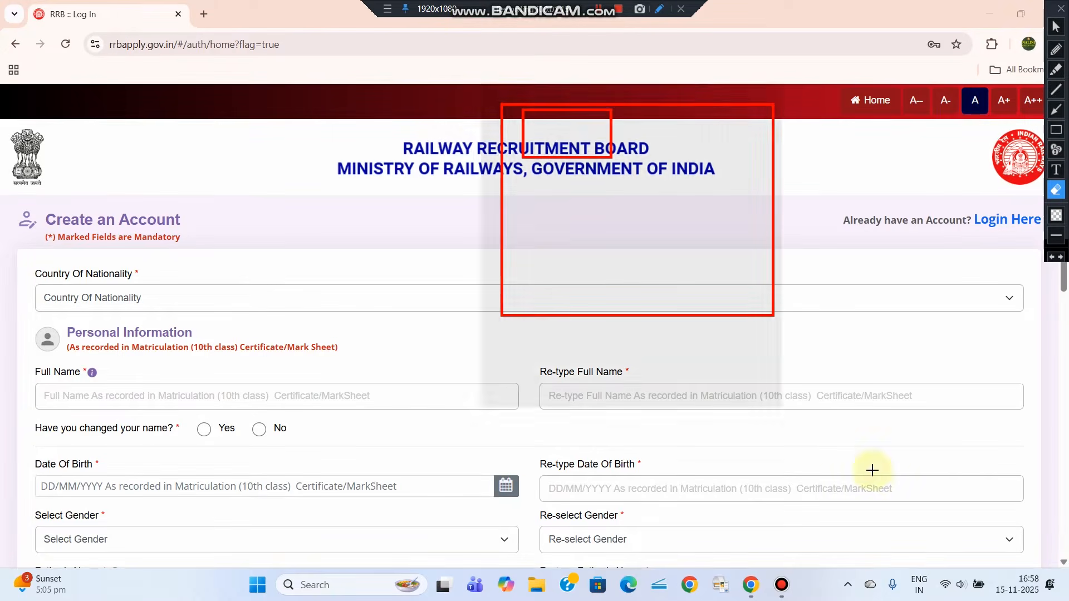
click(1060, 34)
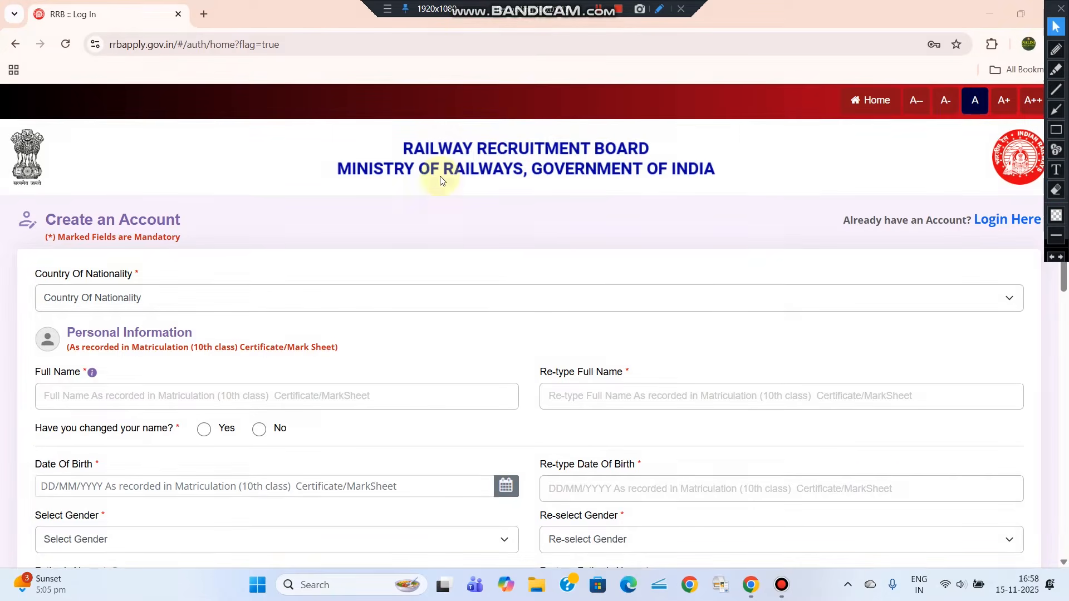
Set Country Of Nationality to India
click(95, 301)
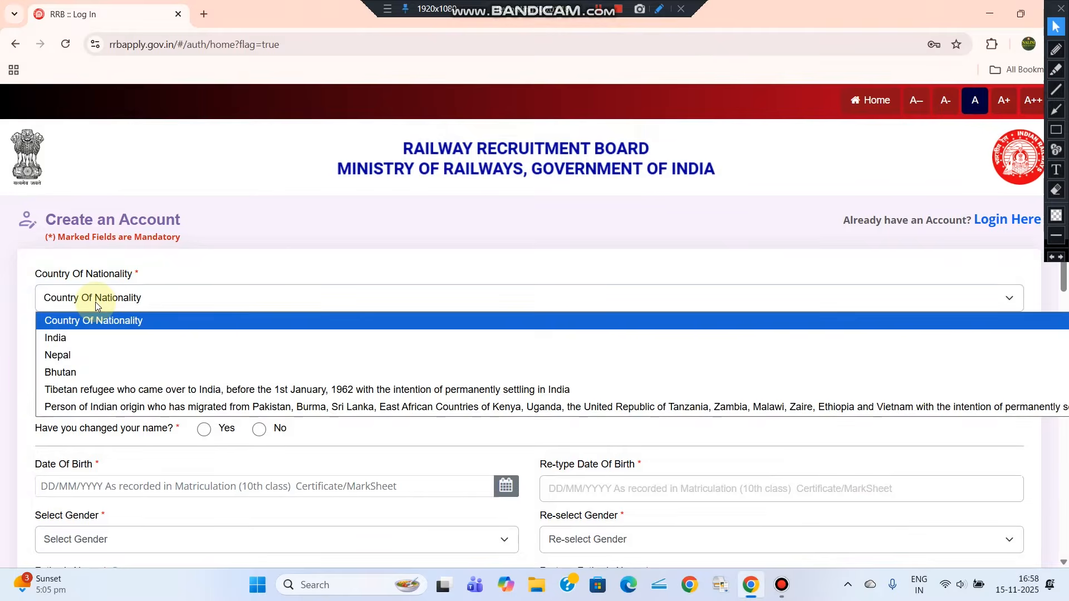
click(49, 336)
scroll(56, 329, down, 1)
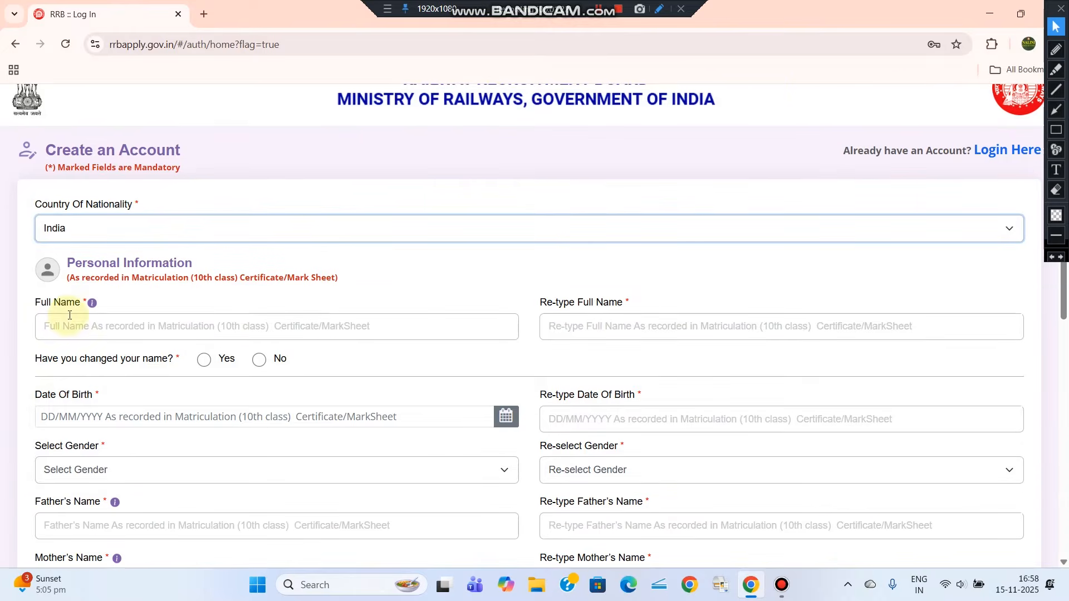
Enter the candidate's full name in Full Name and Re-type Full Name
click(1056, 130)
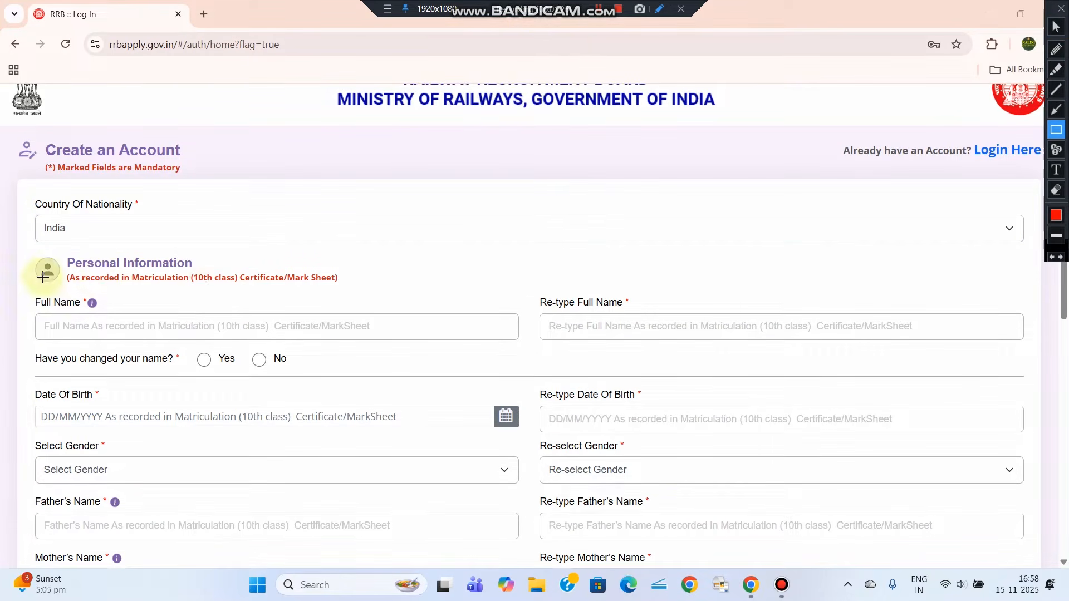
mouse_move(22, 251)
mouse_down()
mouse_move(226, 285)
mouse_move(378, 291)
mouse_up()
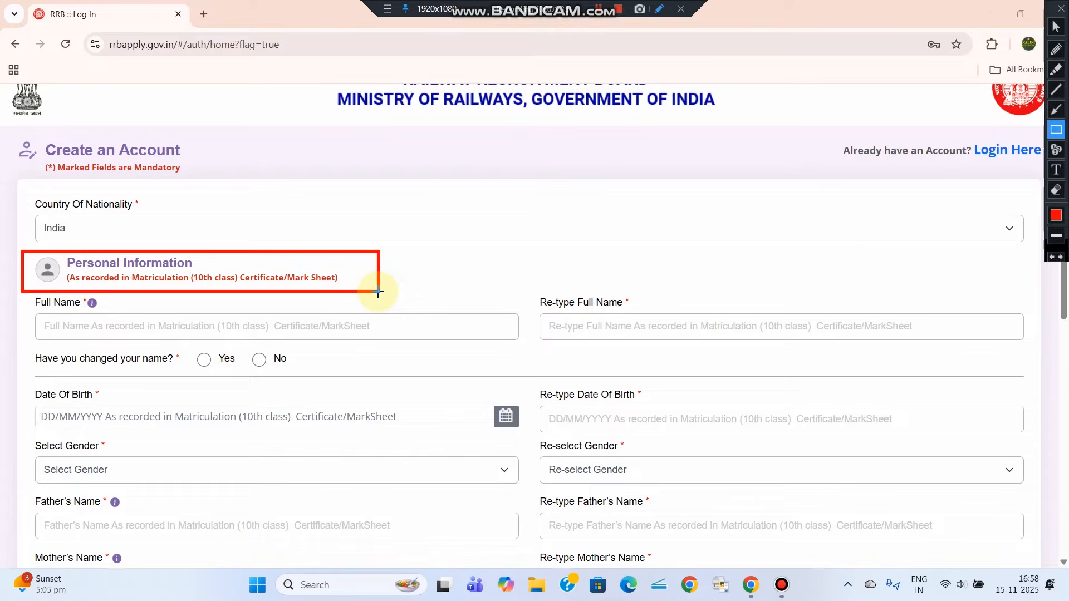
mouse_move(28, 295)
mouse_down()
mouse_move(208, 336)
mouse_move(514, 343)
mouse_up()
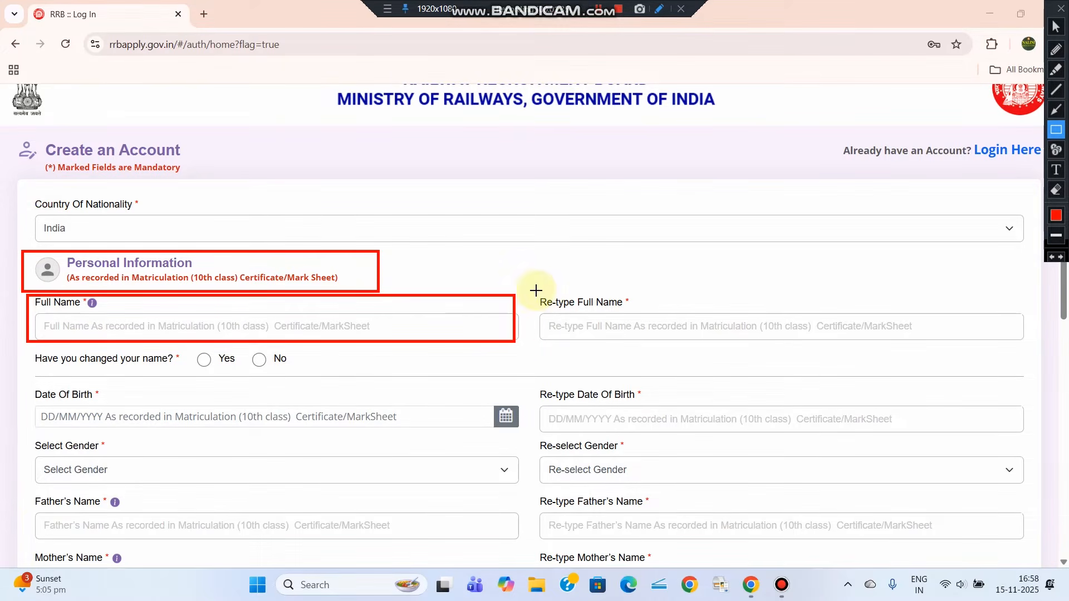
mouse_move(536, 290)
mouse_down()
mouse_move(692, 341)
mouse_move(910, 353)
mouse_move(1030, 344)
mouse_up()
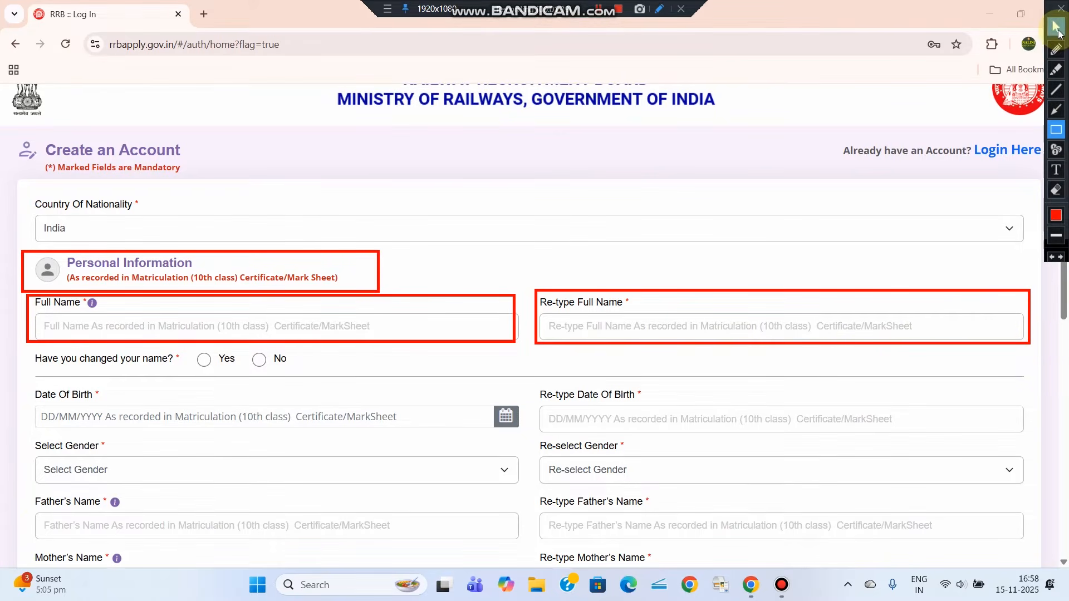
click(1056, 26)
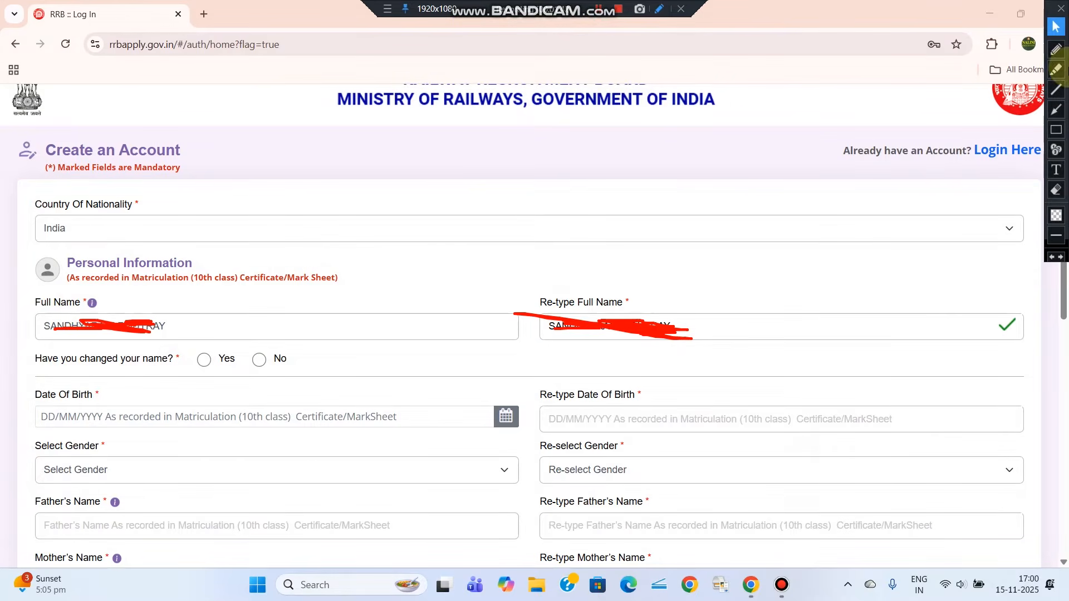
click(1056, 130)
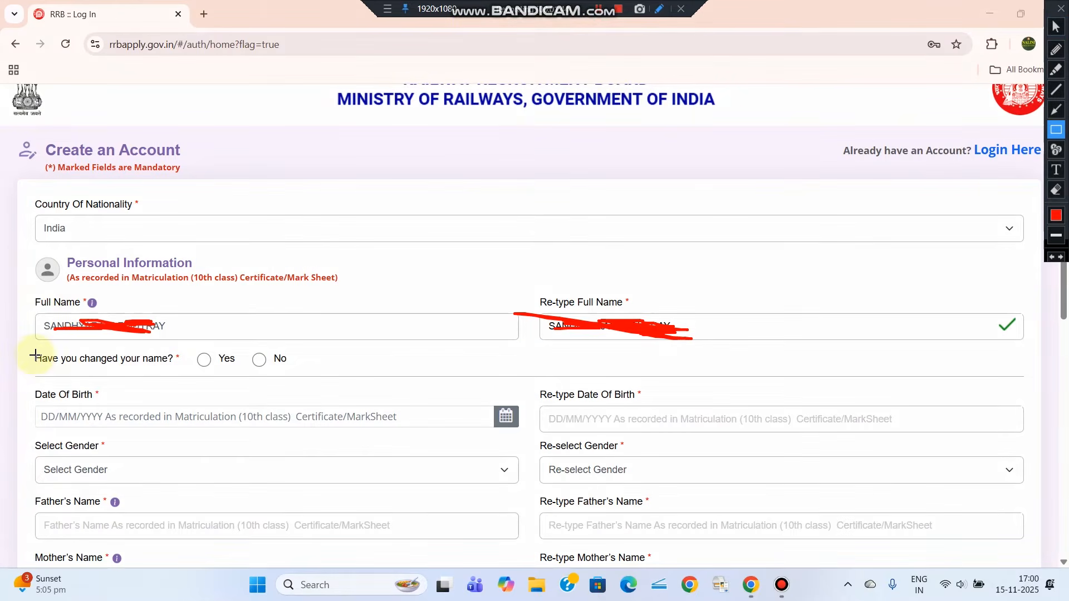
drag(32, 347, 299, 372)
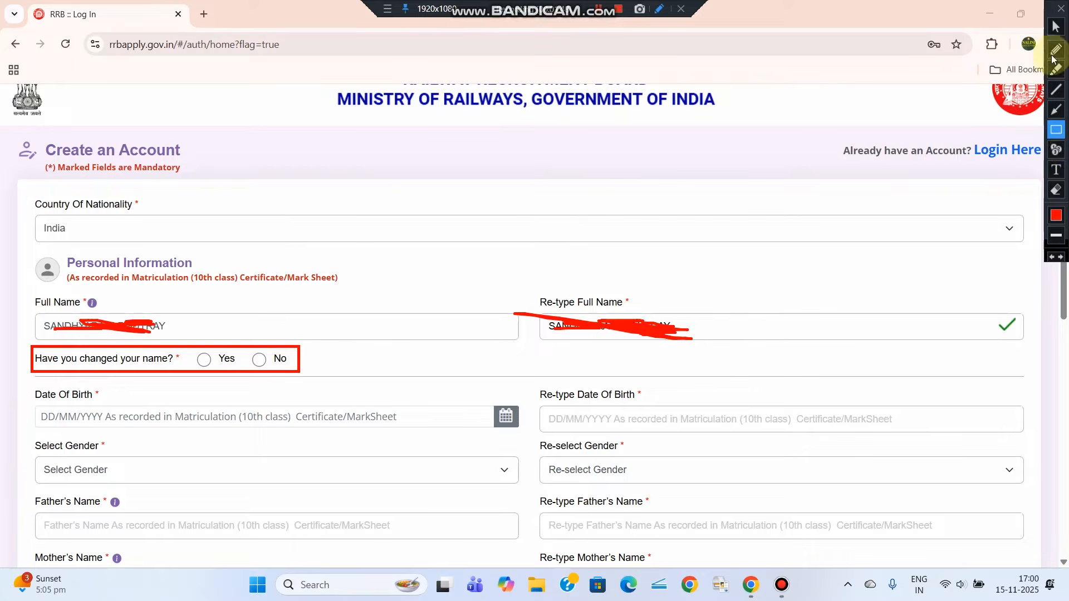
click(1056, 26)
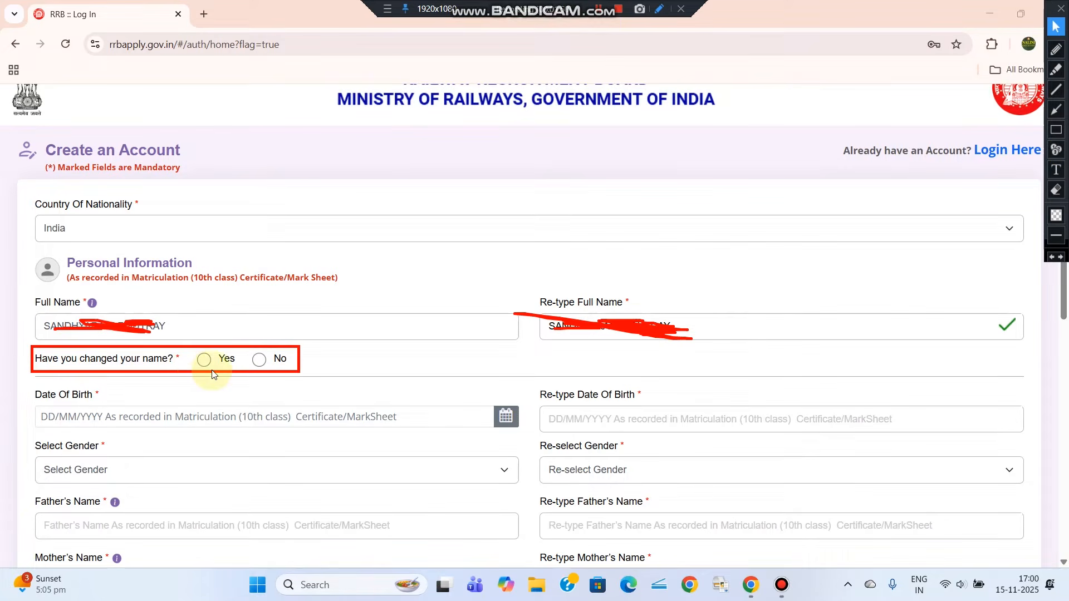
Answer No to 'Have you changed your name?'
click(258, 360)
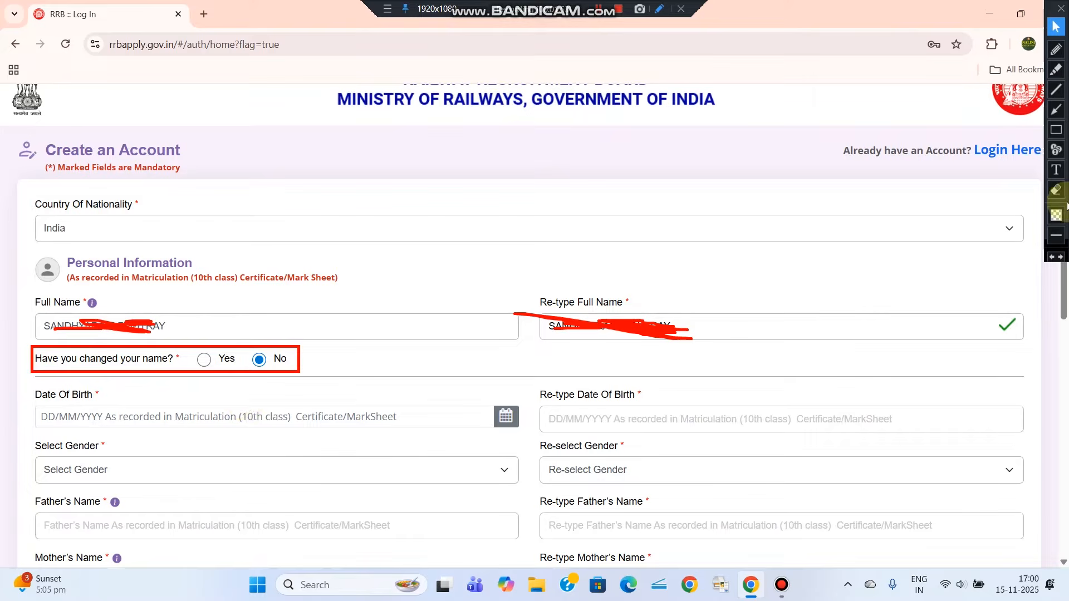
click(1056, 131)
mouse_move(23, 384)
mouse_down()
mouse_move(31, 401)
mouse_move(289, 432)
mouse_move(524, 433)
mouse_up()
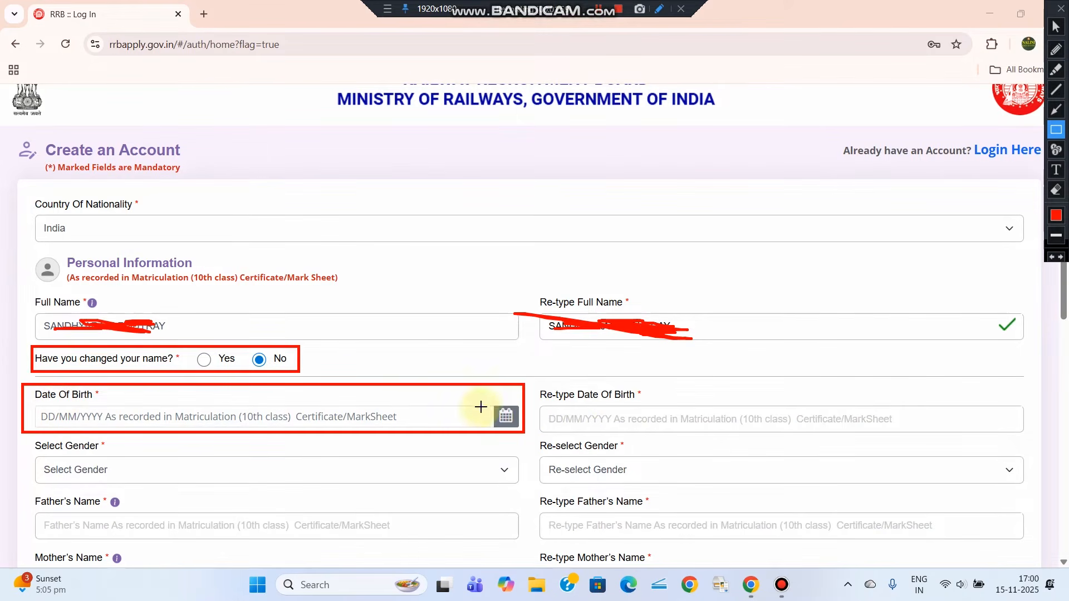
drag(485, 403, 505, 426)
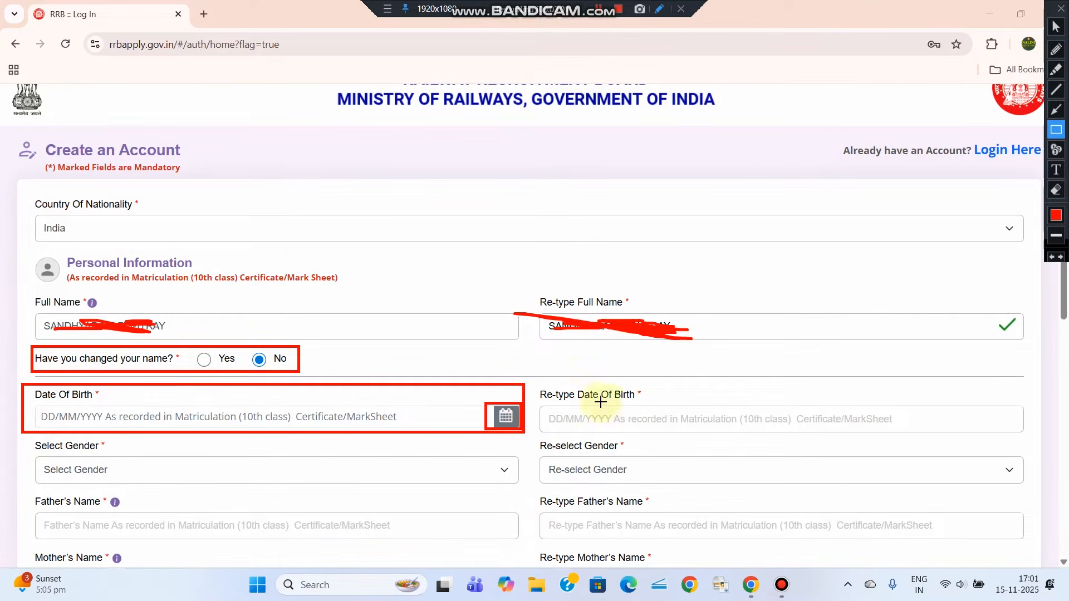
drag(533, 385, 1029, 439)
click(1055, 27)
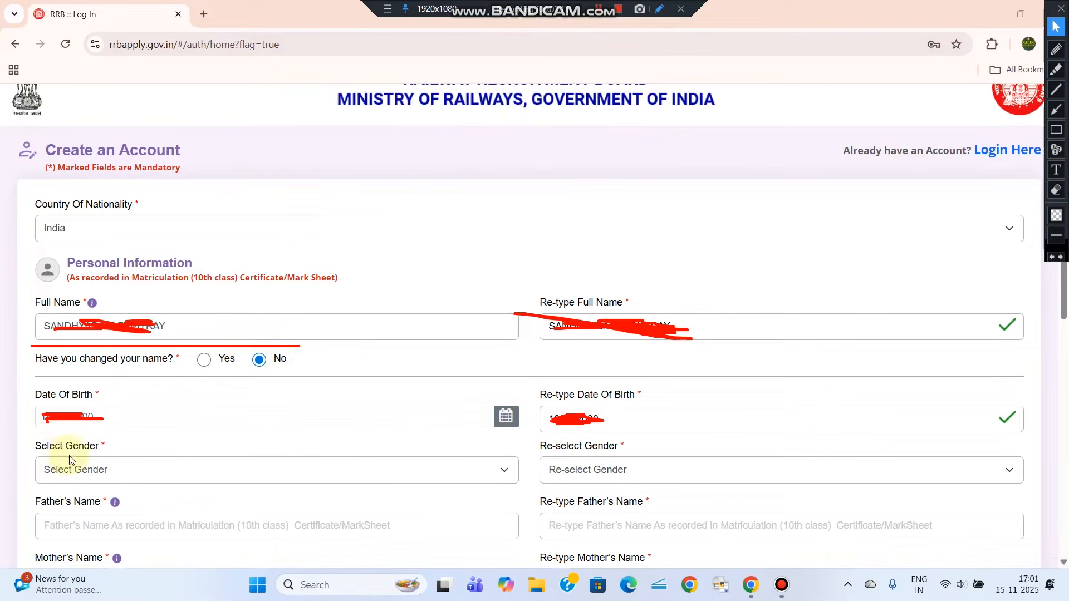
Choose Female in both the Select Gender and Re-select Gender dropdowns
drag(33, 446, 96, 445)
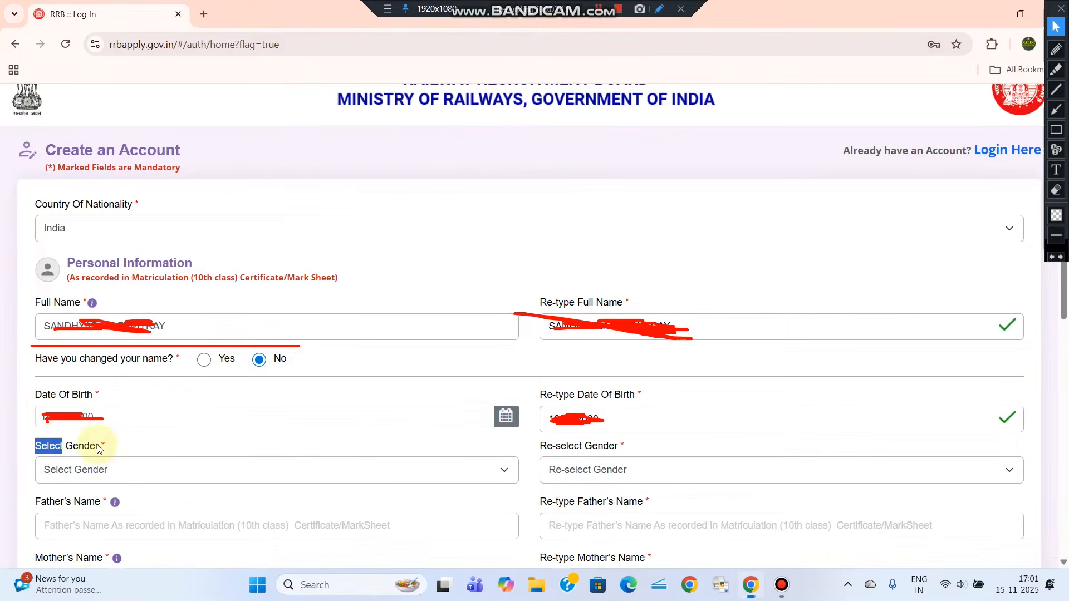
click(110, 477)
click(71, 527)
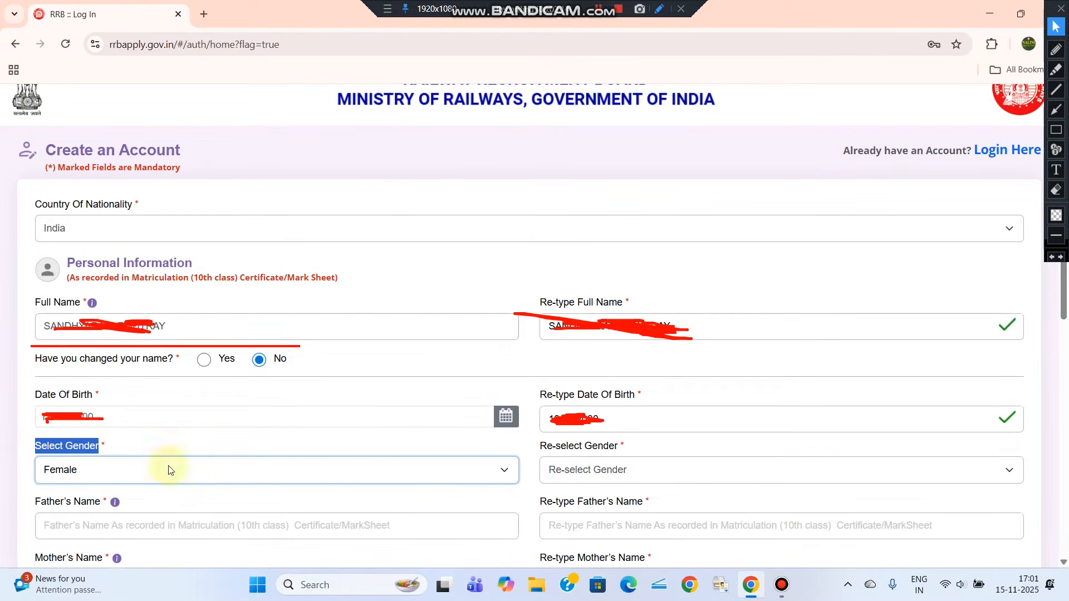
click(709, 480)
click(560, 525)
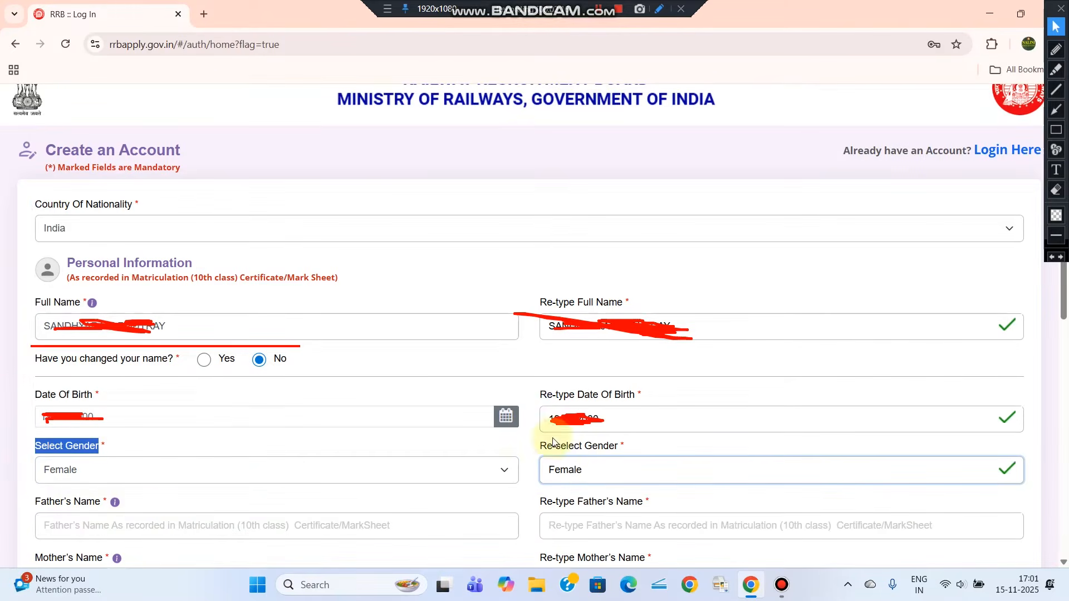
drag(33, 507, 110, 504)
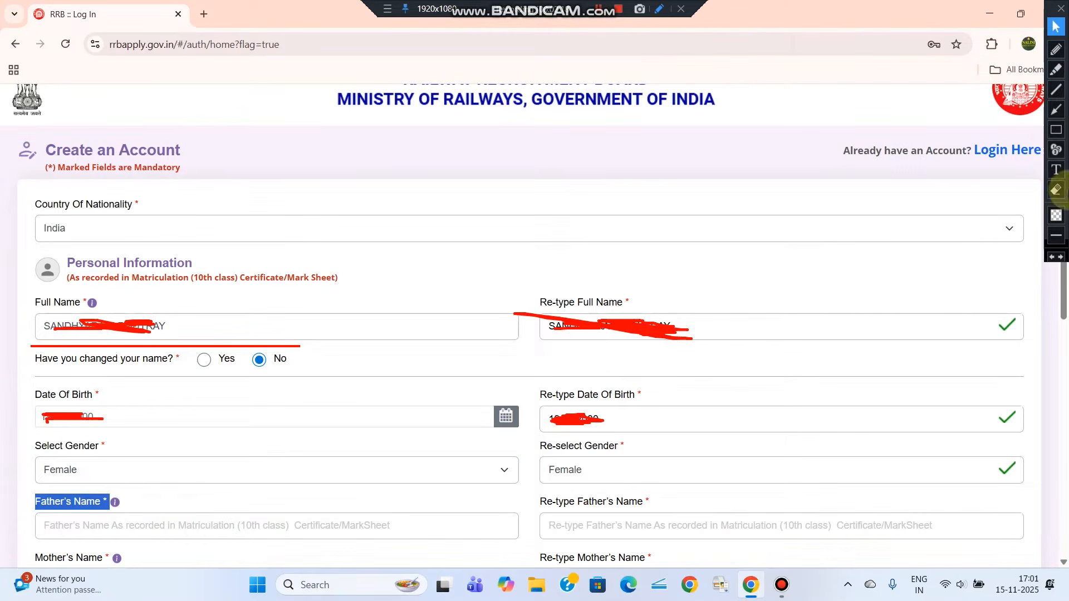
click(1056, 130)
mouse_move(21, 488)
mouse_down()
mouse_move(217, 525)
mouse_move(758, 527)
mouse_move(1035, 542)
mouse_up()
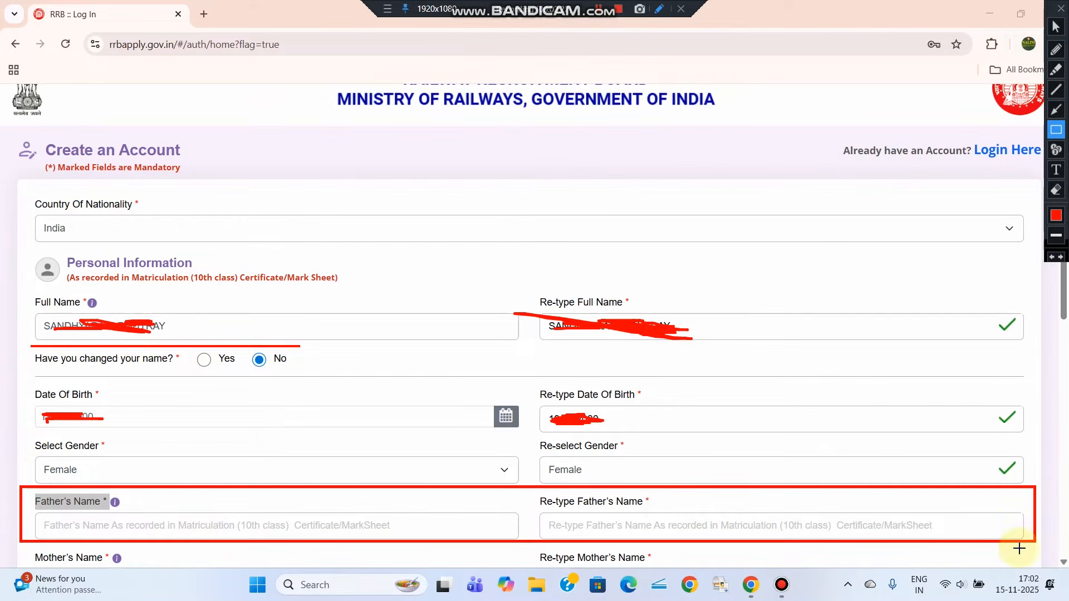
click(1056, 27)
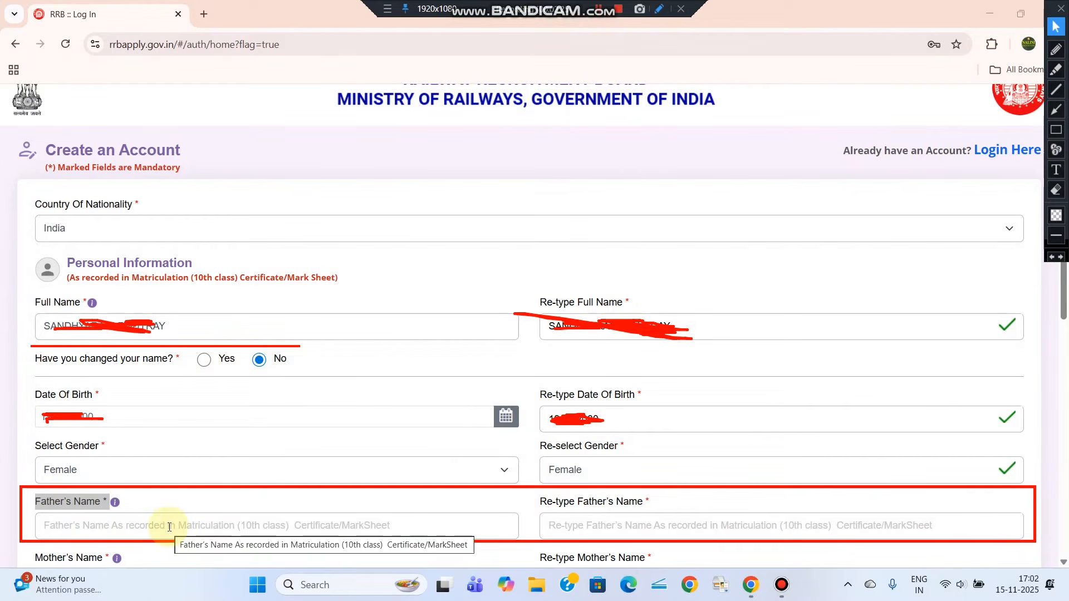
click(601, 14)
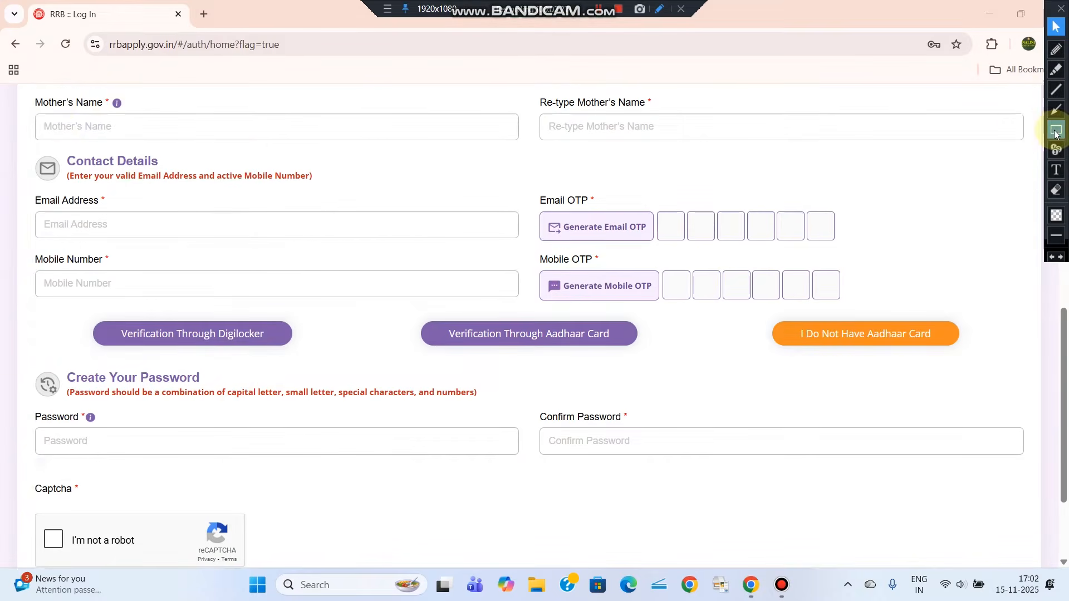
click(1056, 130)
mouse_move(26, 92)
mouse_down()
mouse_move(615, 145)
mouse_move(1030, 148)
mouse_up()
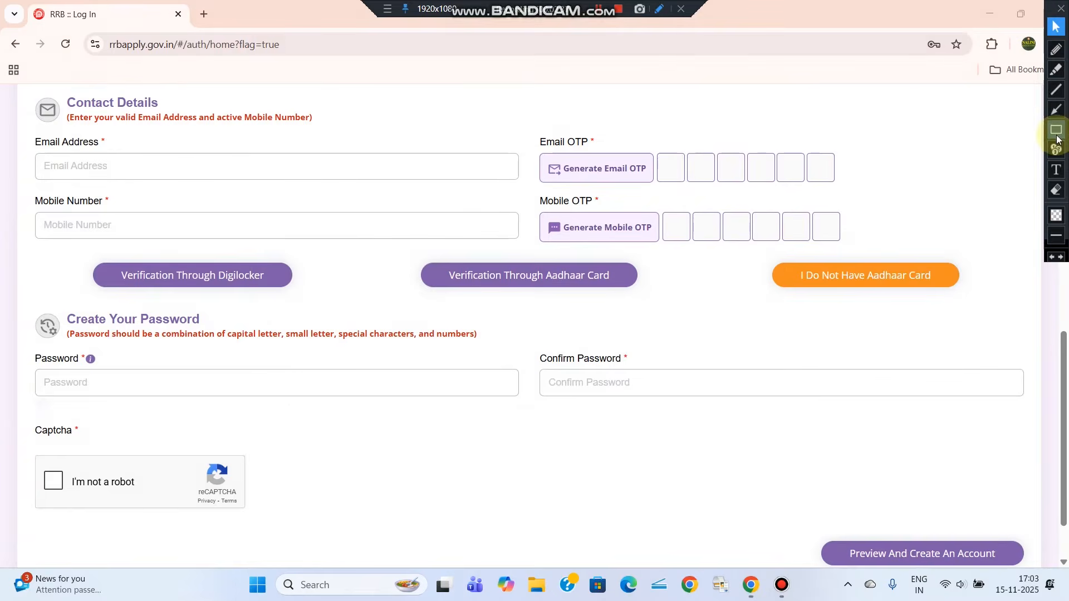
click(1056, 132)
mouse_move(30, 132)
mouse_down()
mouse_move(171, 180)
mouse_move(532, 189)
mouse_up()
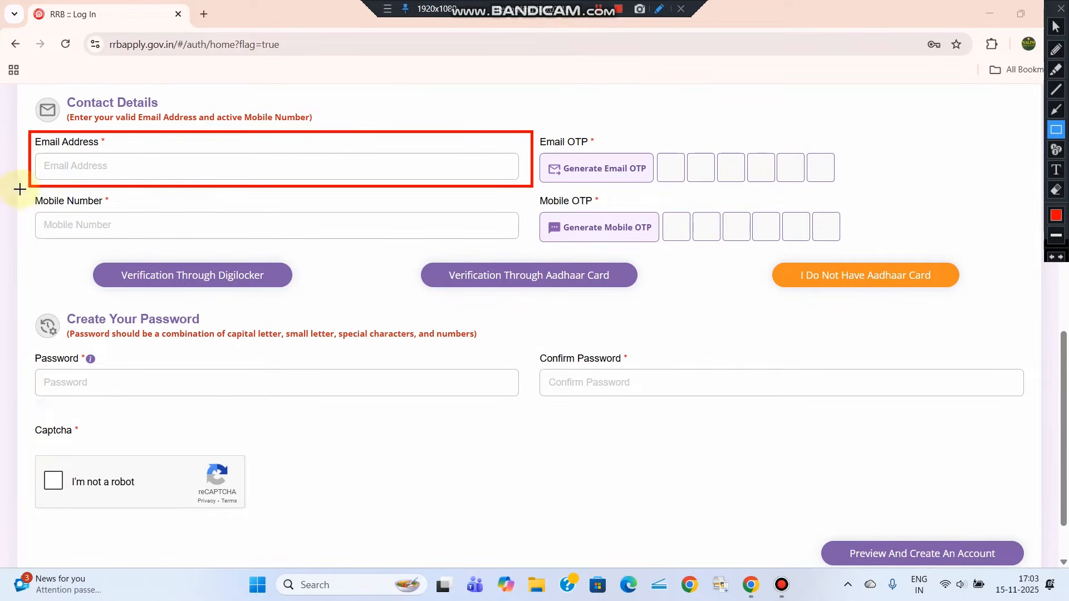
mouse_move(19, 190)
mouse_down()
mouse_move(365, 256)
mouse_move(524, 249)
mouse_up()
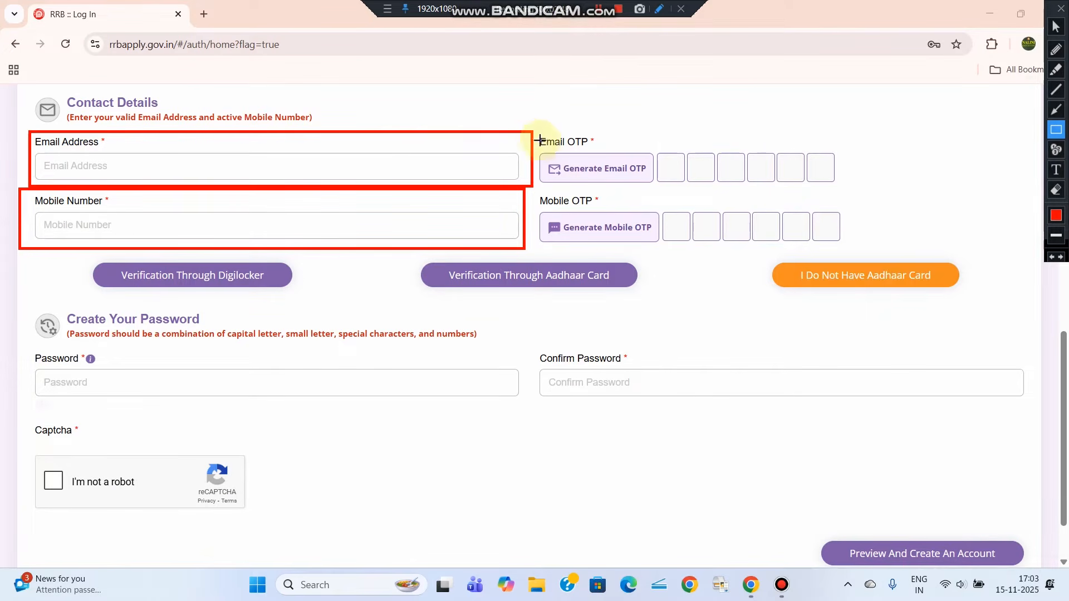
drag(579, 162, 657, 188)
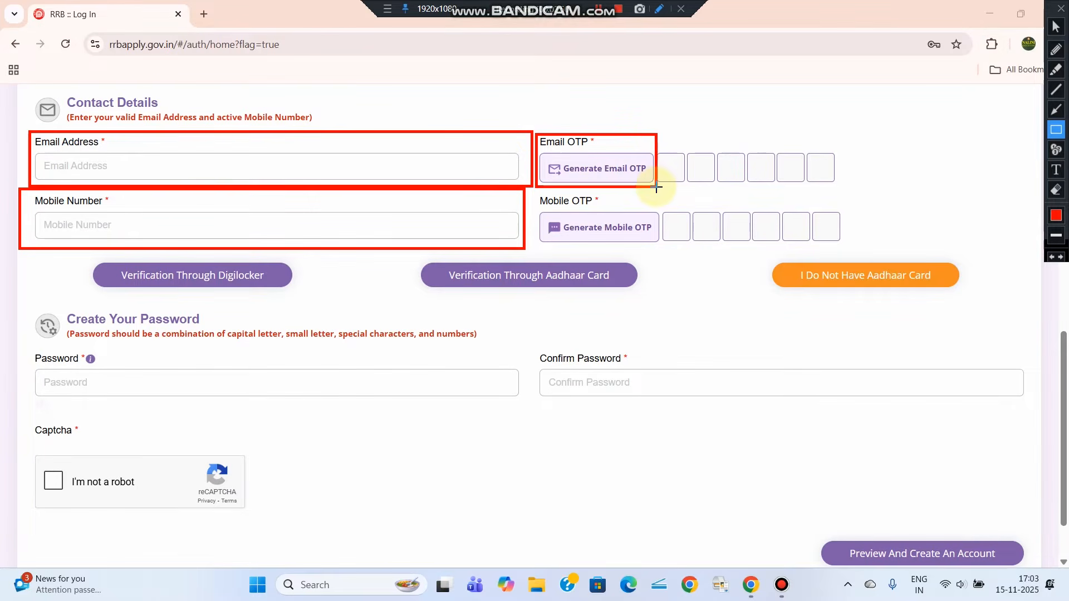
mouse_move(655, 132)
mouse_down()
mouse_move(771, 183)
mouse_move(844, 191)
mouse_up()
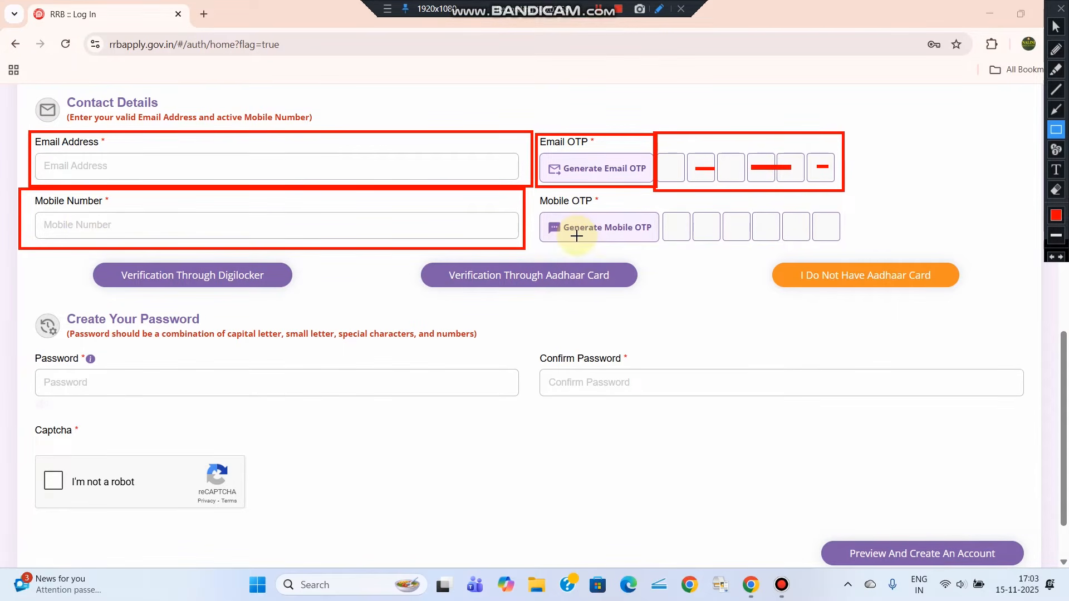
mouse_move(541, 208)
mouse_down()
mouse_move(661, 245)
mouse_move(854, 210)
mouse_up()
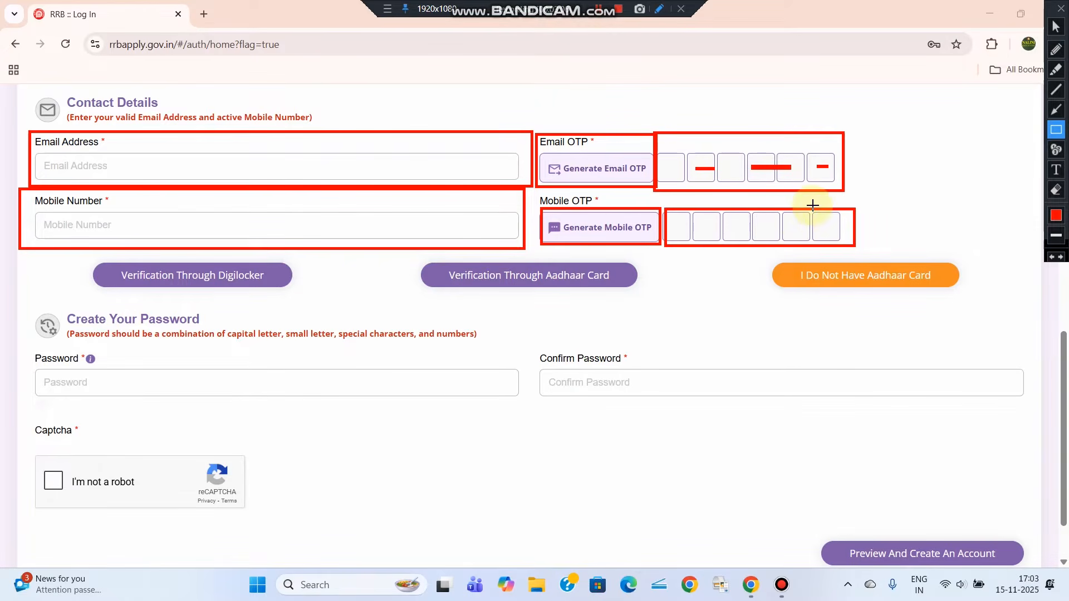
Verify the email and mobile OTPs, then pick Verification Through Aadhaar Card
click(1056, 190)
drag(11, 110, 983, 324)
click(1056, 26)
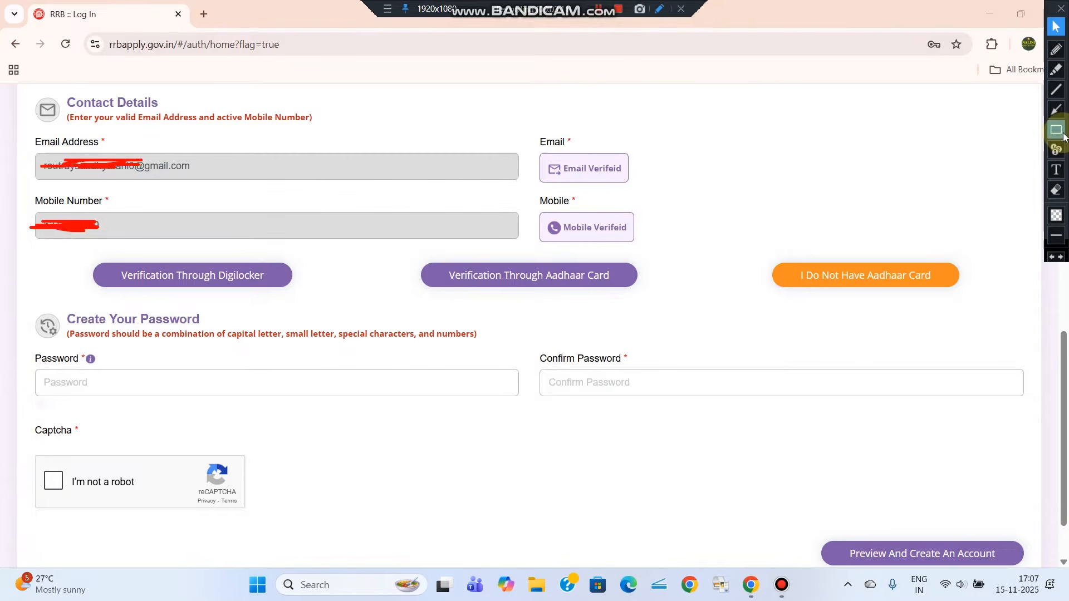
click(1056, 129)
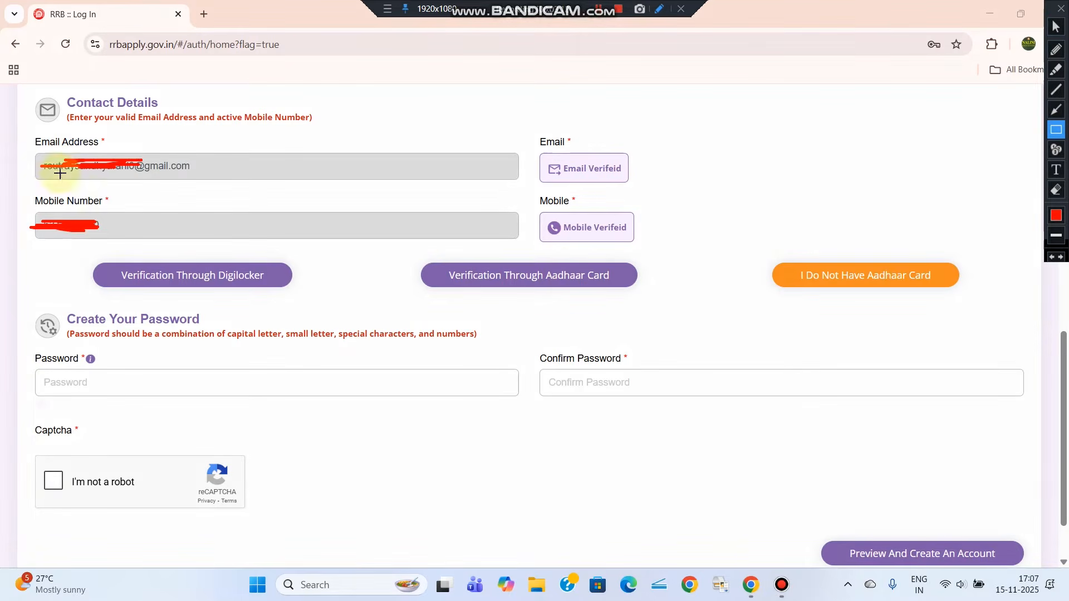
mouse_move(28, 136)
mouse_down()
mouse_move(439, 217)
mouse_move(683, 247)
mouse_up()
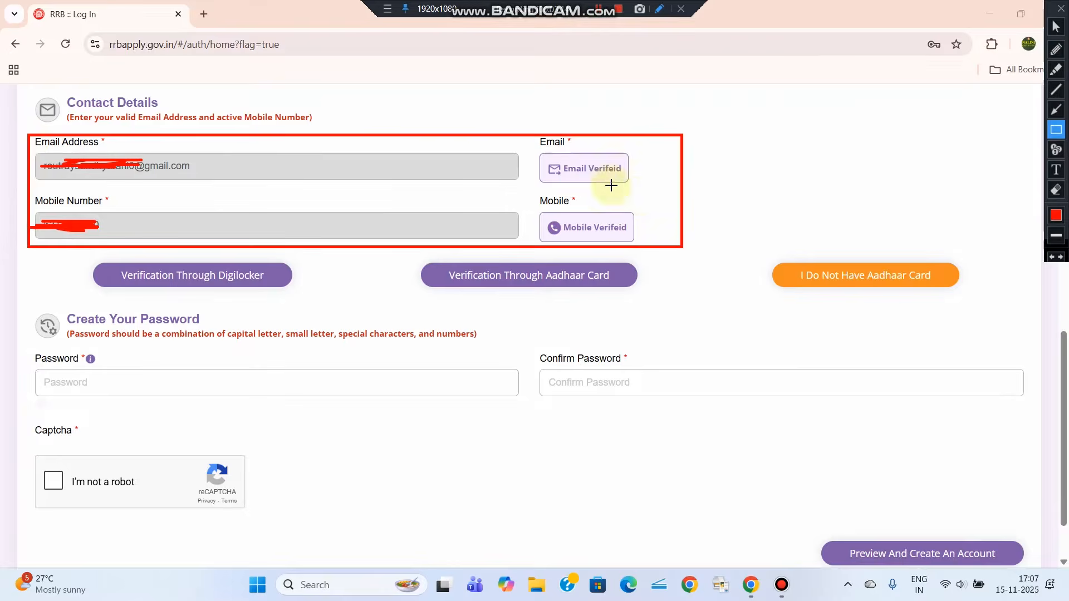
drag(605, 181, 650, 181)
drag(588, 238, 641, 240)
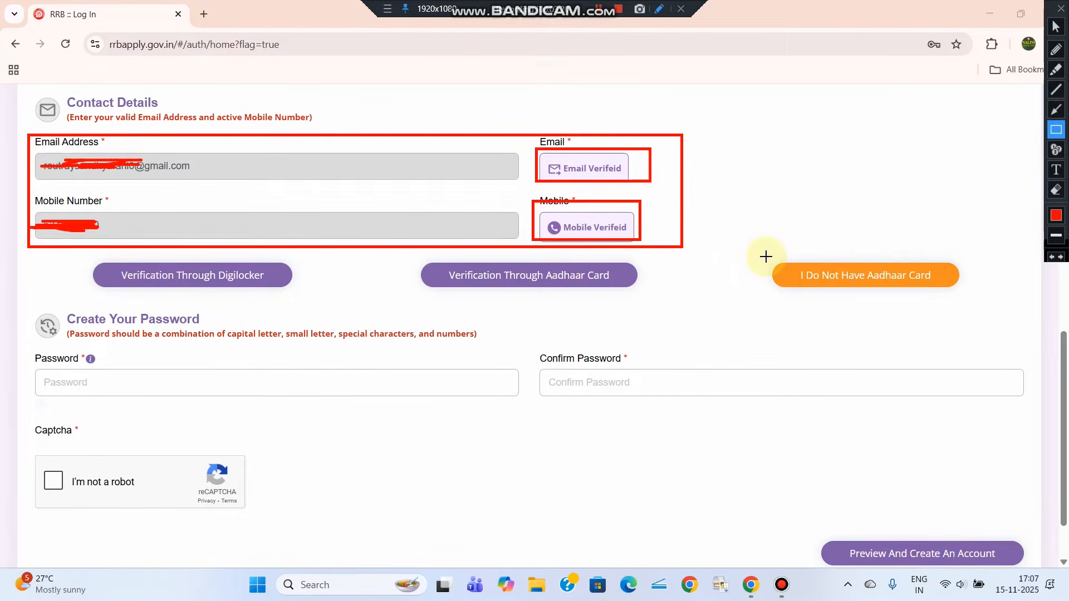
drag(764, 256, 975, 301)
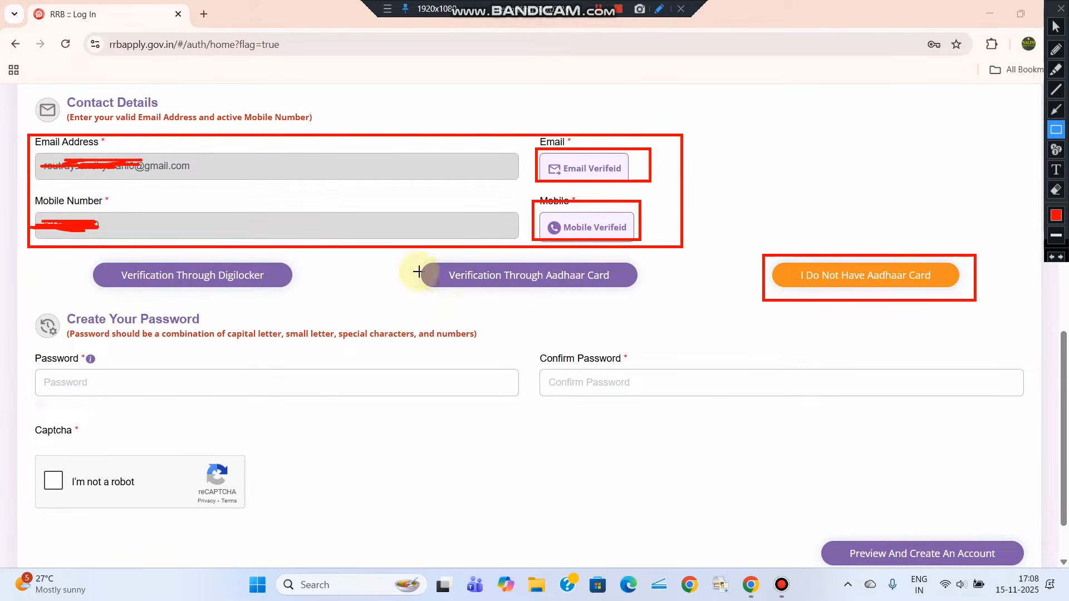
drag(417, 261, 641, 292)
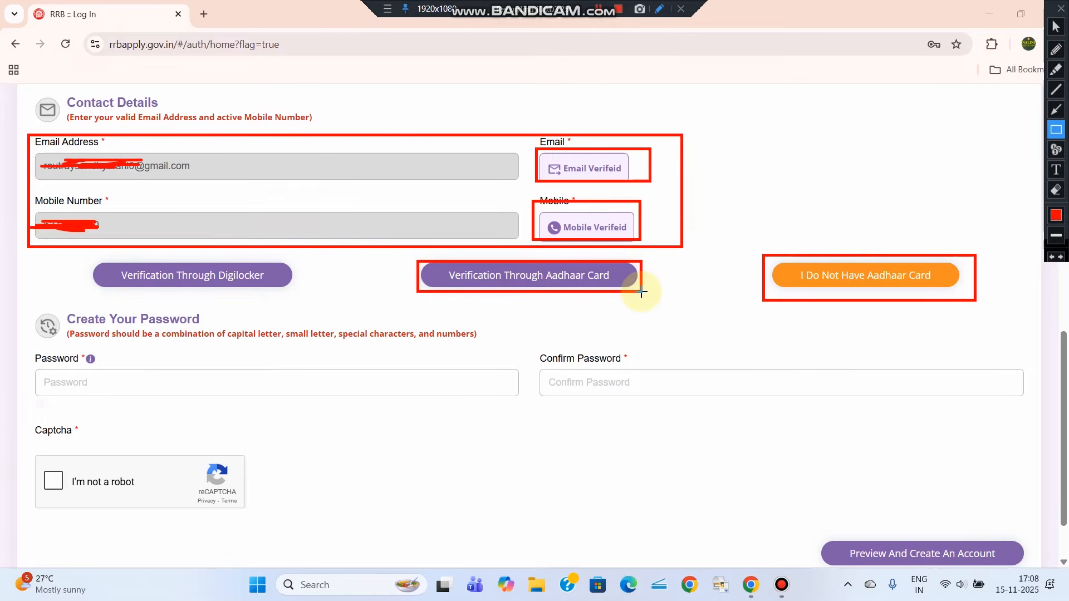
drag(86, 258, 297, 291)
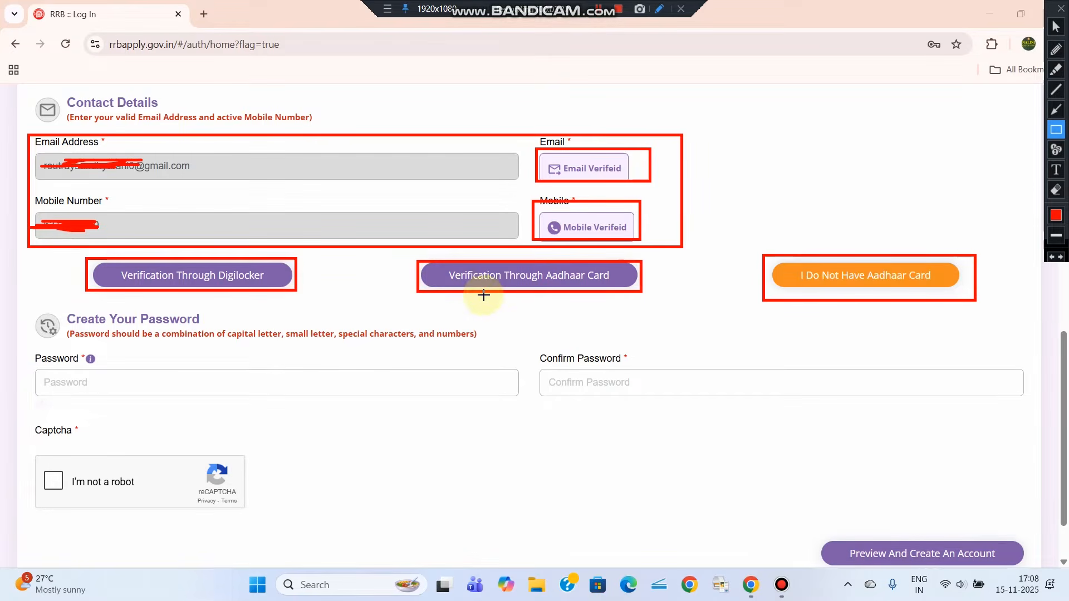
click(1056, 26)
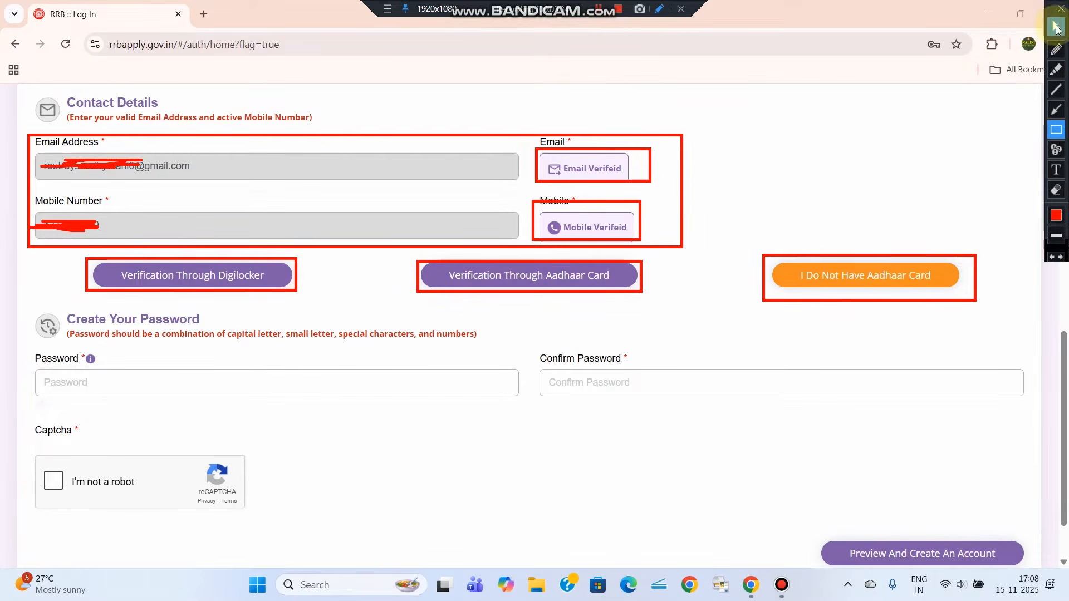
click(535, 281)
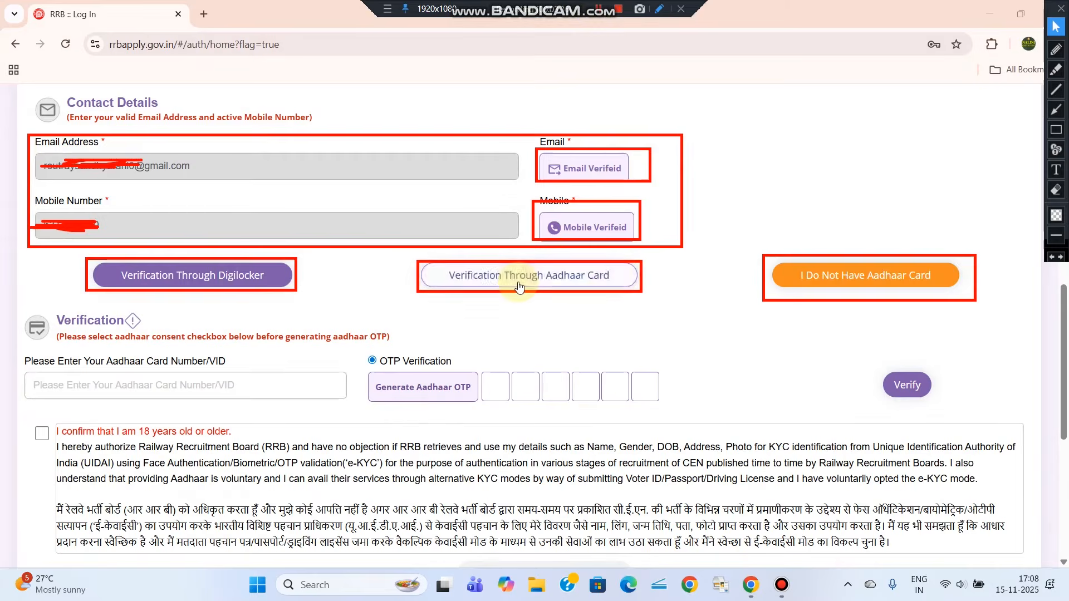
Enter the Aadhaar number, give consent, and verify it with the Aadhaar OTP
click(1056, 130)
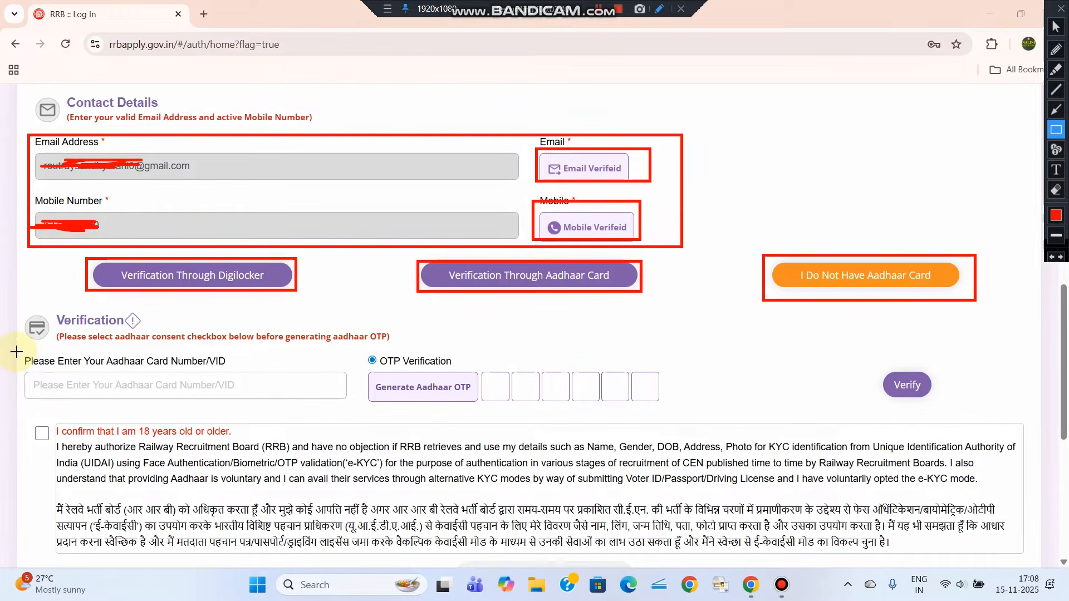
drag(18, 350, 351, 405)
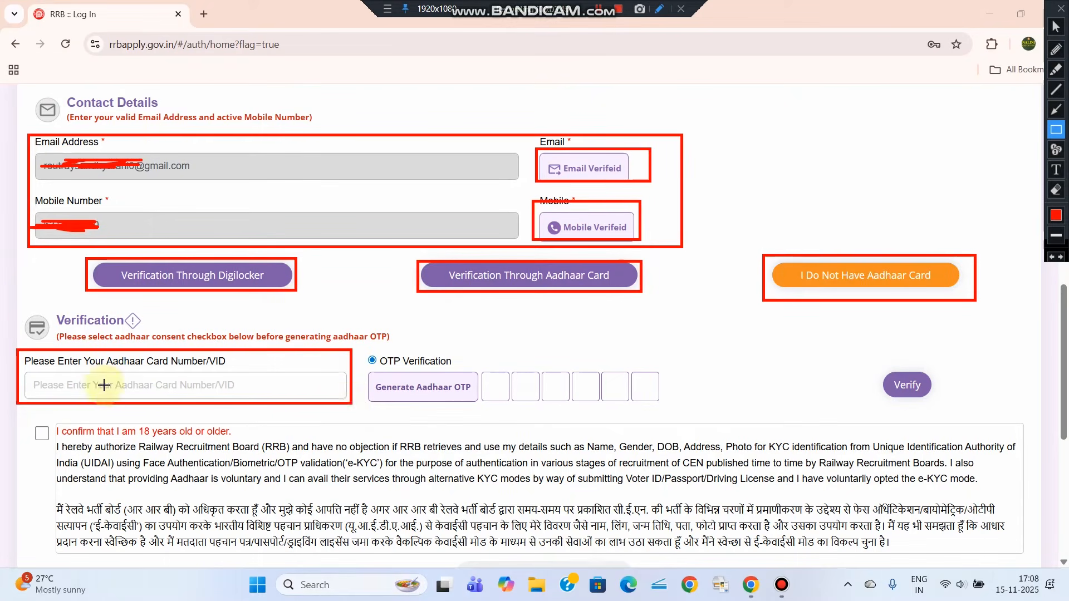
drag(372, 378, 474, 399)
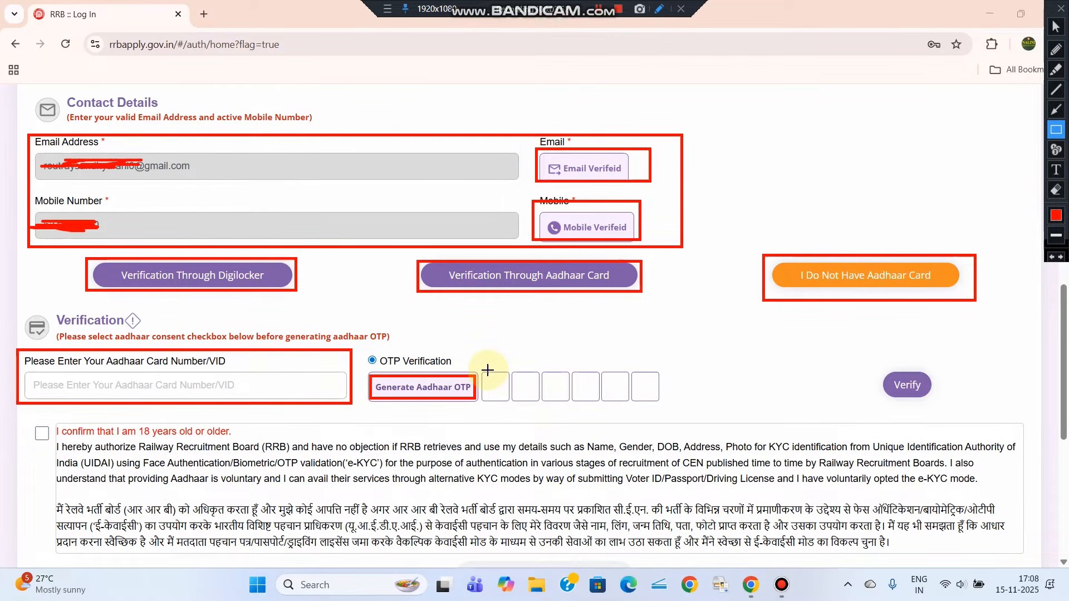
drag(478, 361, 670, 411)
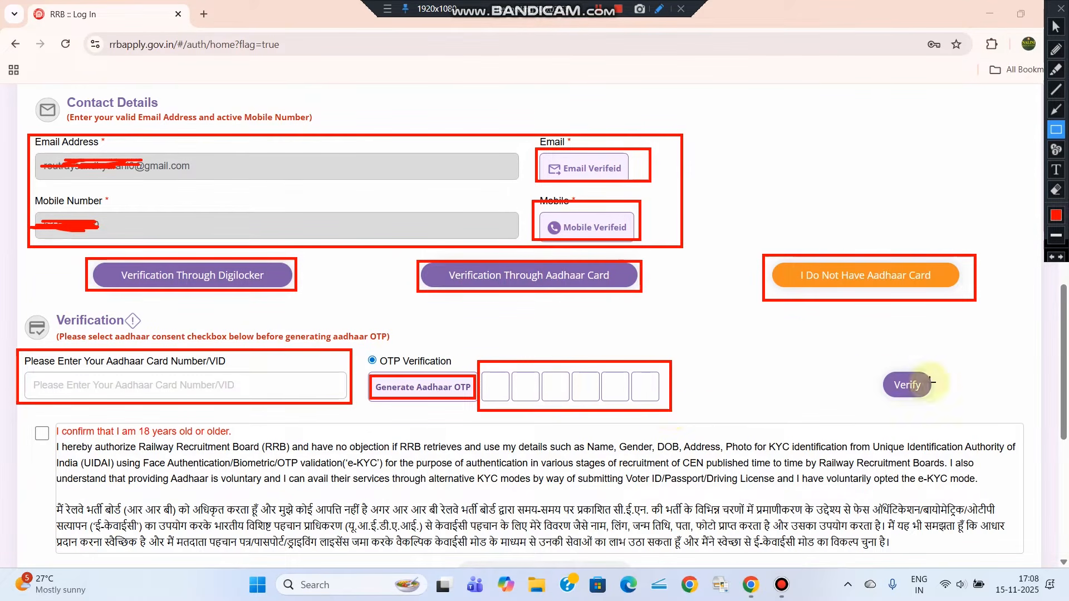
drag(879, 364, 938, 411)
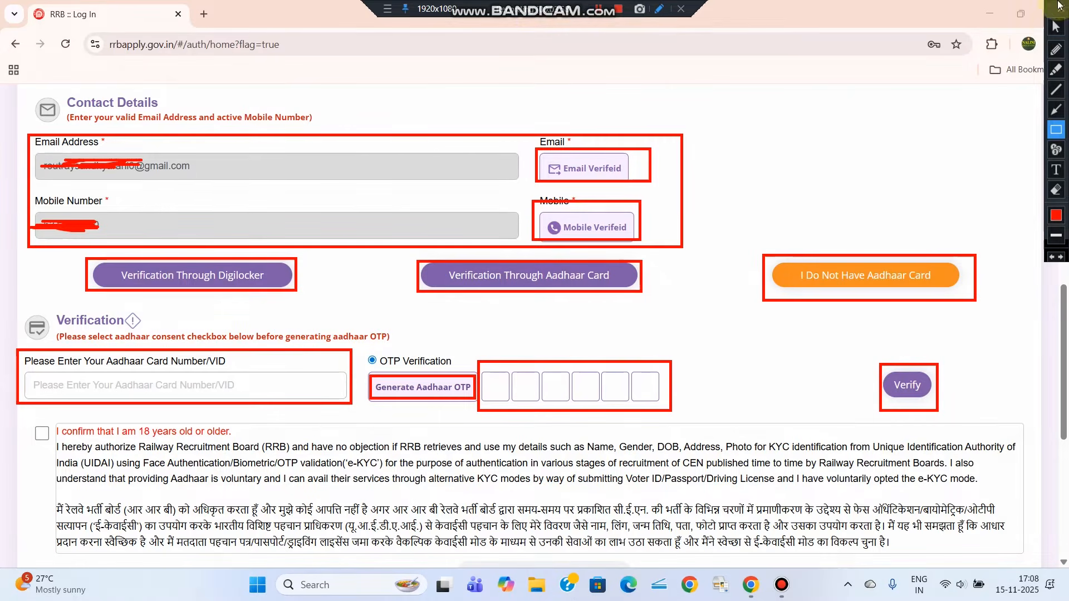
click(1056, 26)
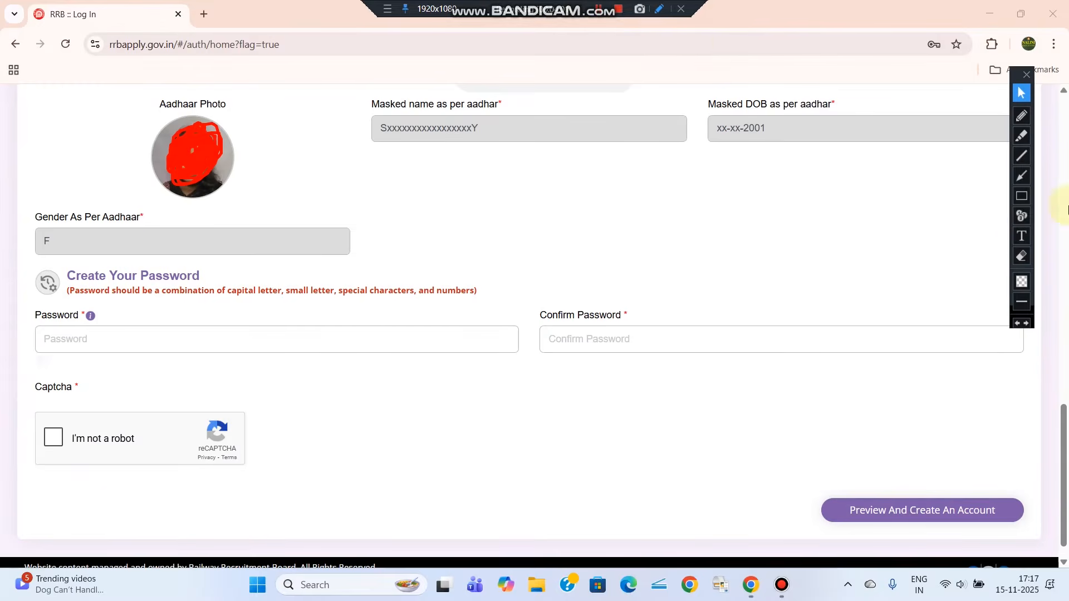
Set and confirm the account password, tick the re-checked box, and open the preview
click(1022, 195)
drag(122, 284, 500, 305)
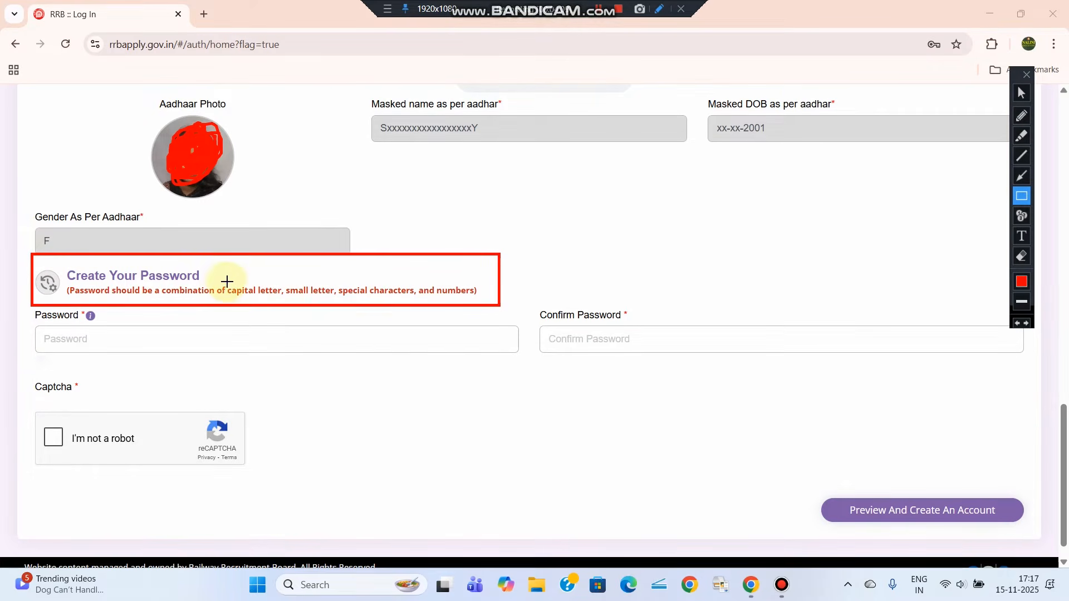
mouse_move(226, 281)
mouse_down()
mouse_move(278, 306)
mouse_move(306, 292)
mouse_move(417, 301)
mouse_up()
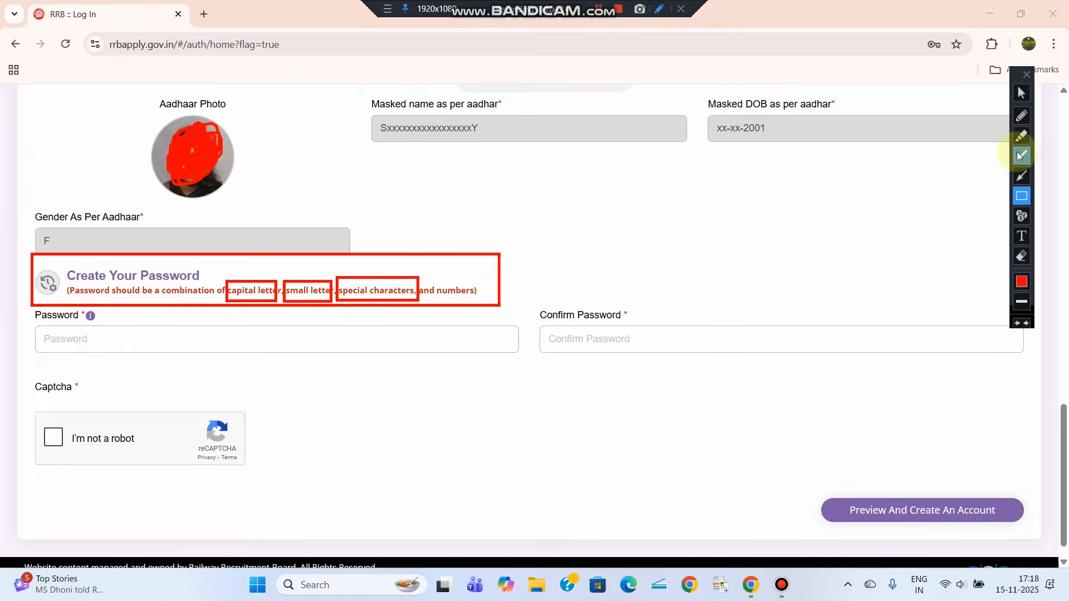
click(1021, 93)
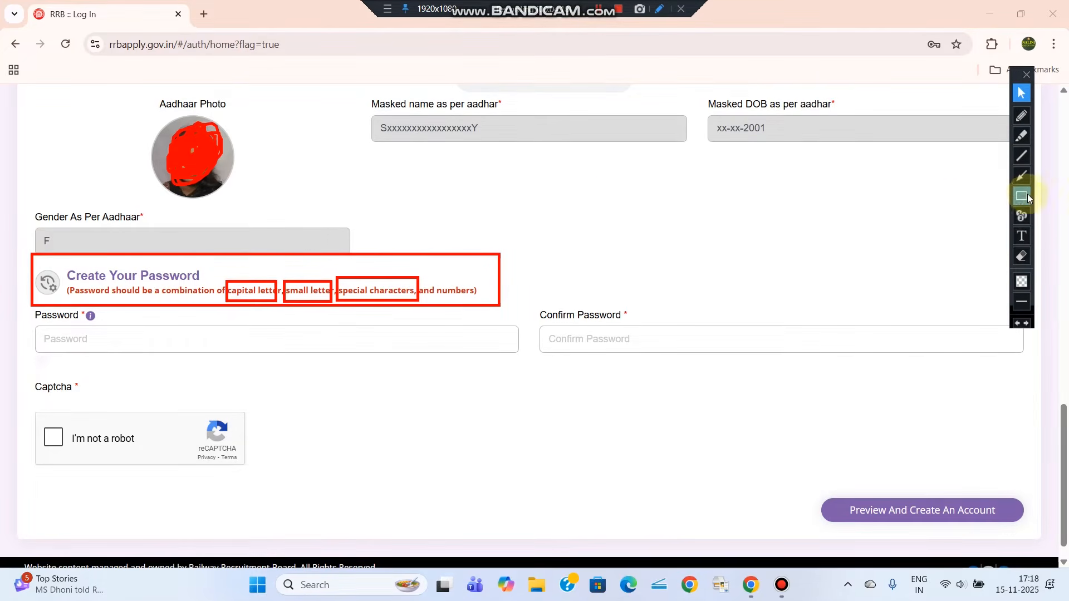
click(1027, 119)
mouse_move(610, 227)
mouse_down()
mouse_move(612, 212)
mouse_move(680, 245)
mouse_move(712, 222)
mouse_up()
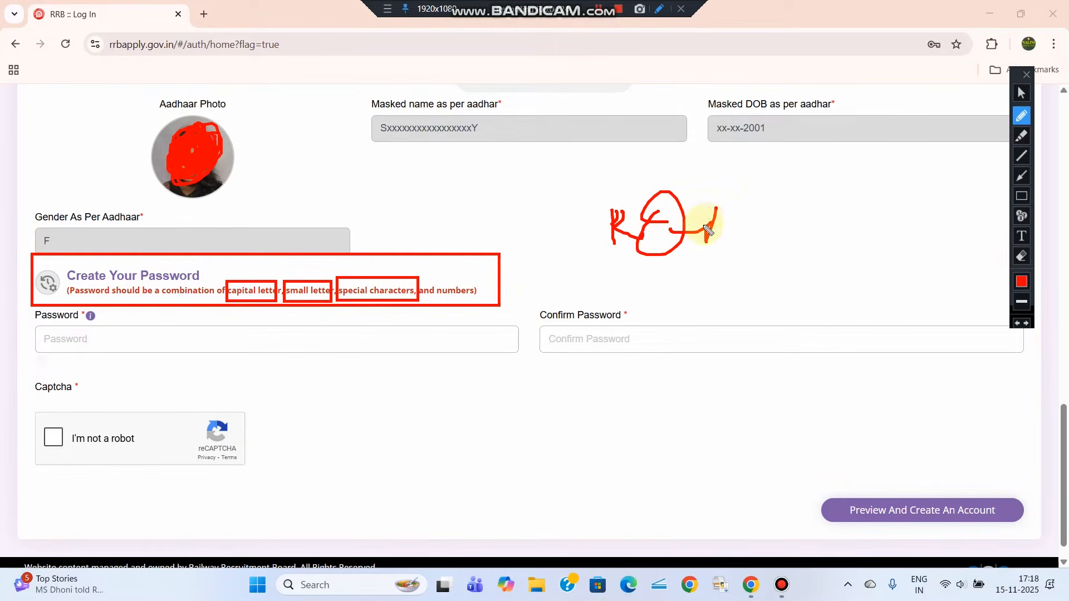
drag(44, 354, 71, 354)
drag(142, 360, 155, 357)
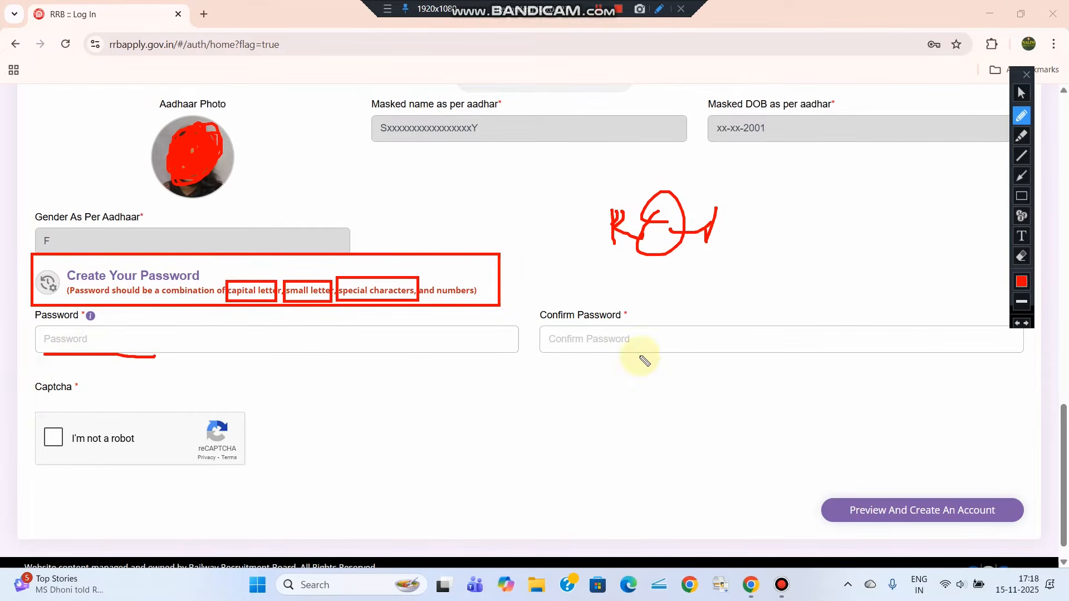
drag(545, 356, 655, 351)
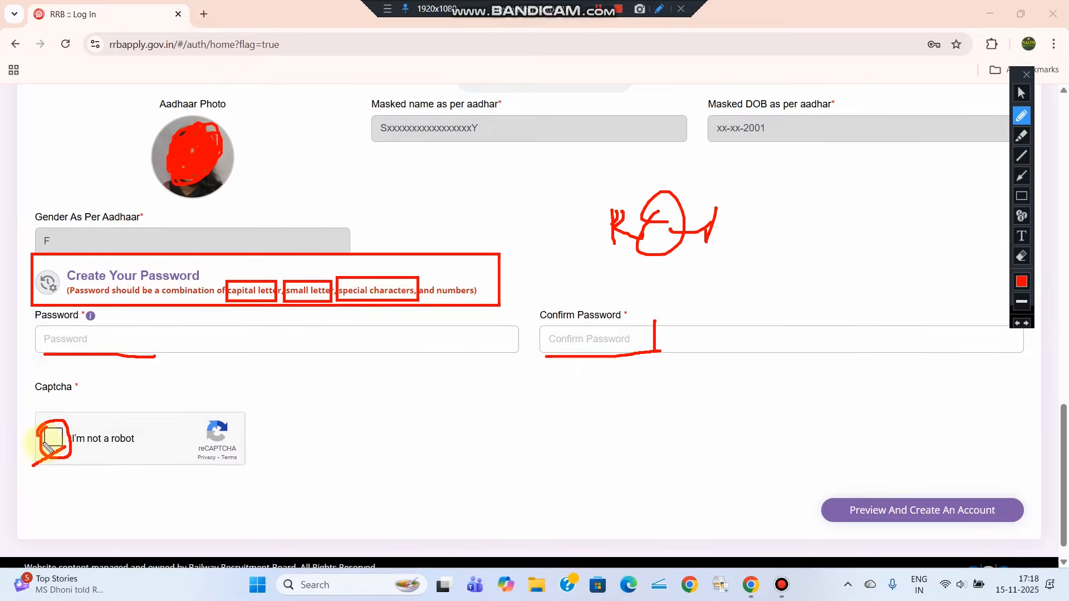
mouse_move(807, 500)
mouse_down()
mouse_move(911, 485)
mouse_move(1043, 513)
mouse_move(810, 526)
mouse_move(800, 501)
mouse_up()
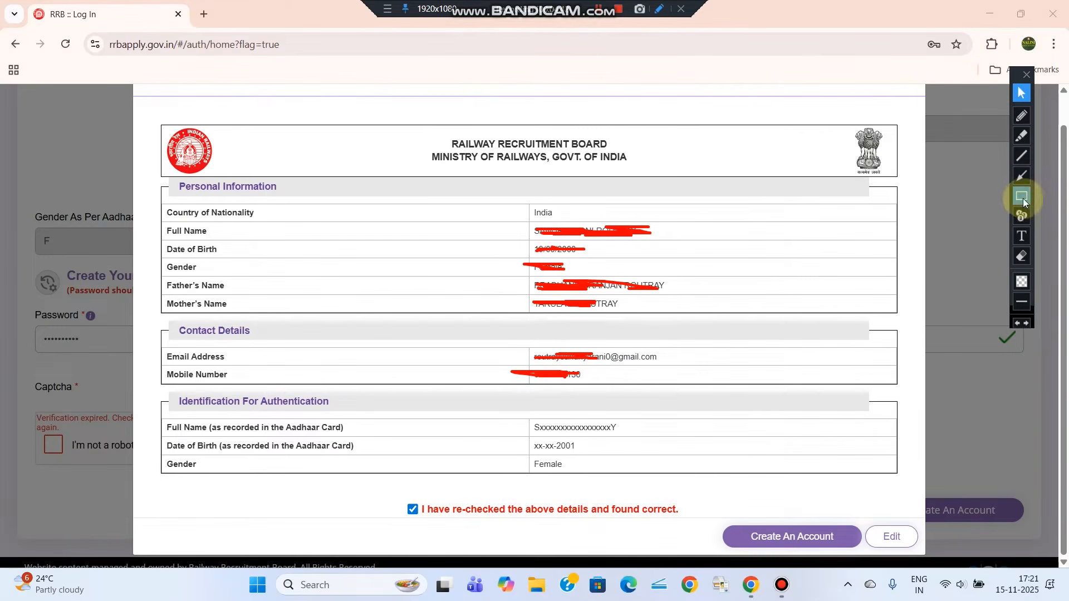
click(1022, 198)
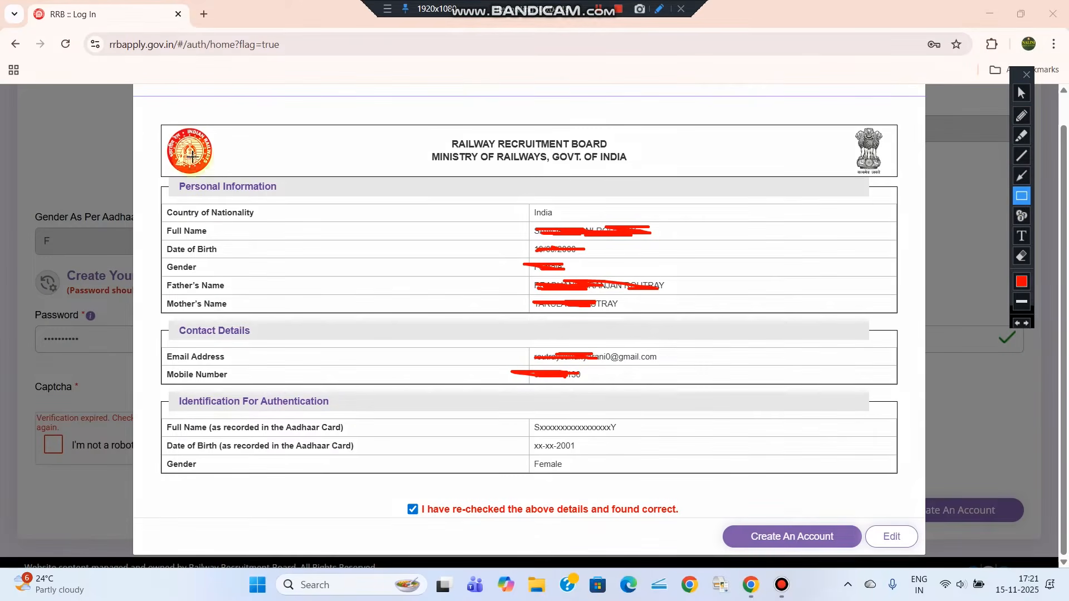
Review the preview (India, Female, Aadhaar-verified) and choose Create An Account
mouse_move(141, 102)
mouse_down()
mouse_move(487, 449)
mouse_move(885, 584)
mouse_move(911, 540)
mouse_move(923, 553)
mouse_up()
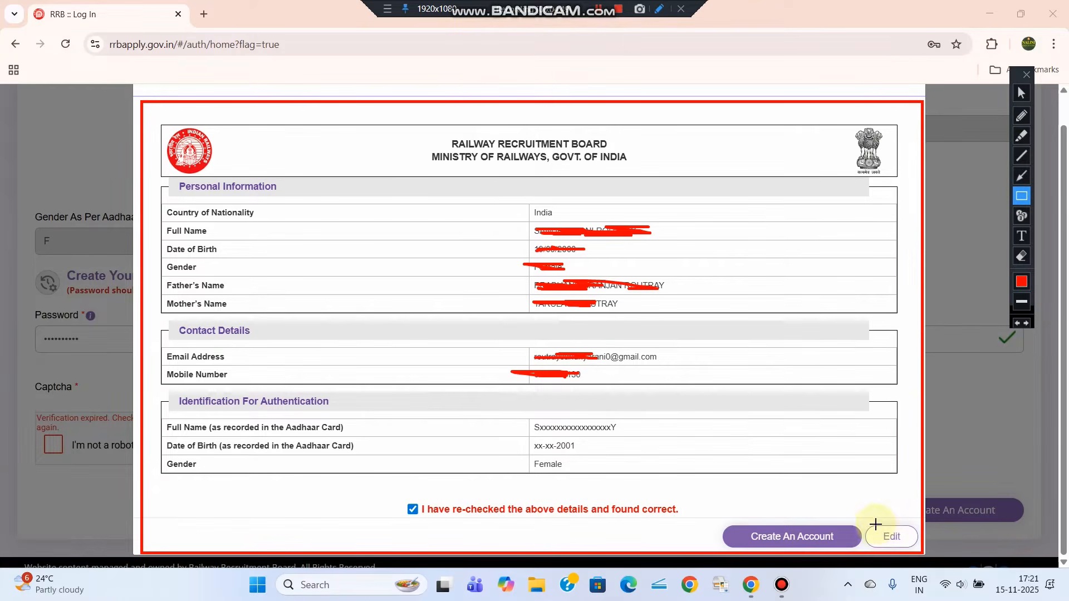
drag(873, 524, 914, 550)
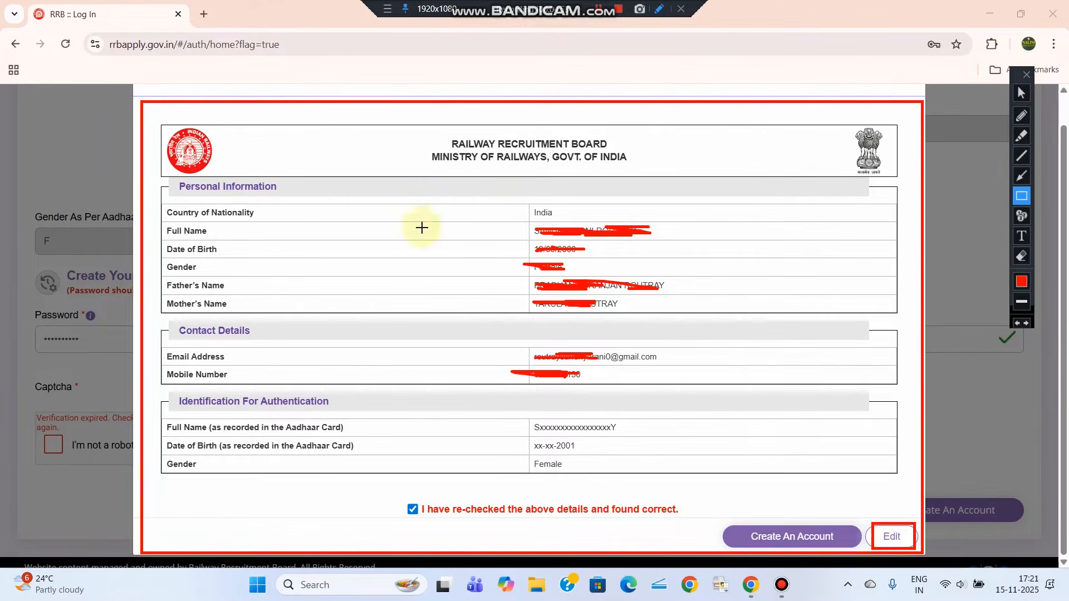
drag(480, 192, 789, 473)
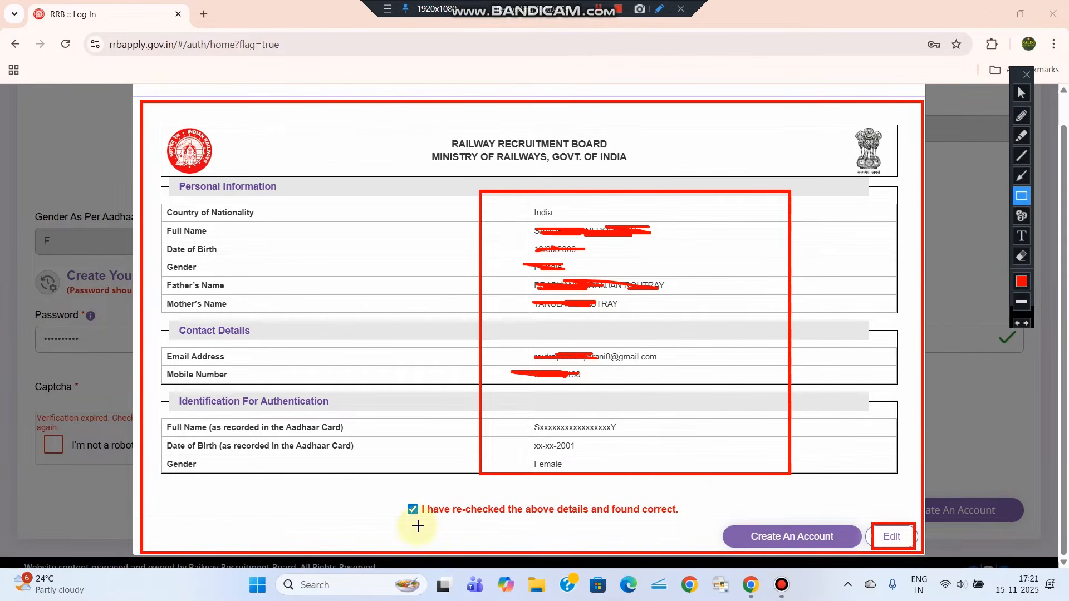
mouse_move(395, 496)
mouse_down()
mouse_move(680, 518)
mouse_move(863, 552)
mouse_up()
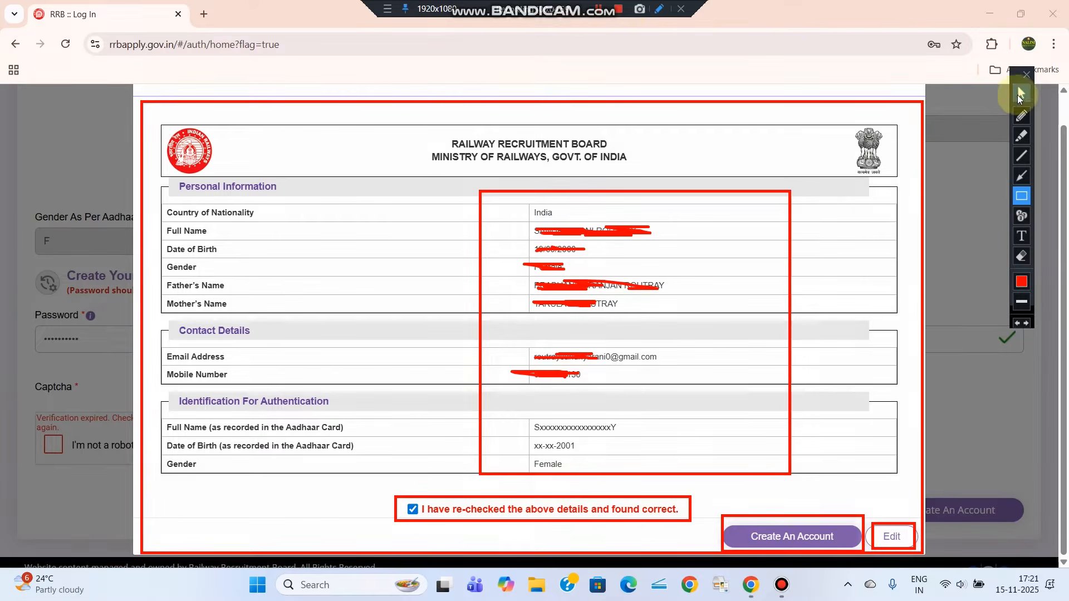
click(1021, 93)
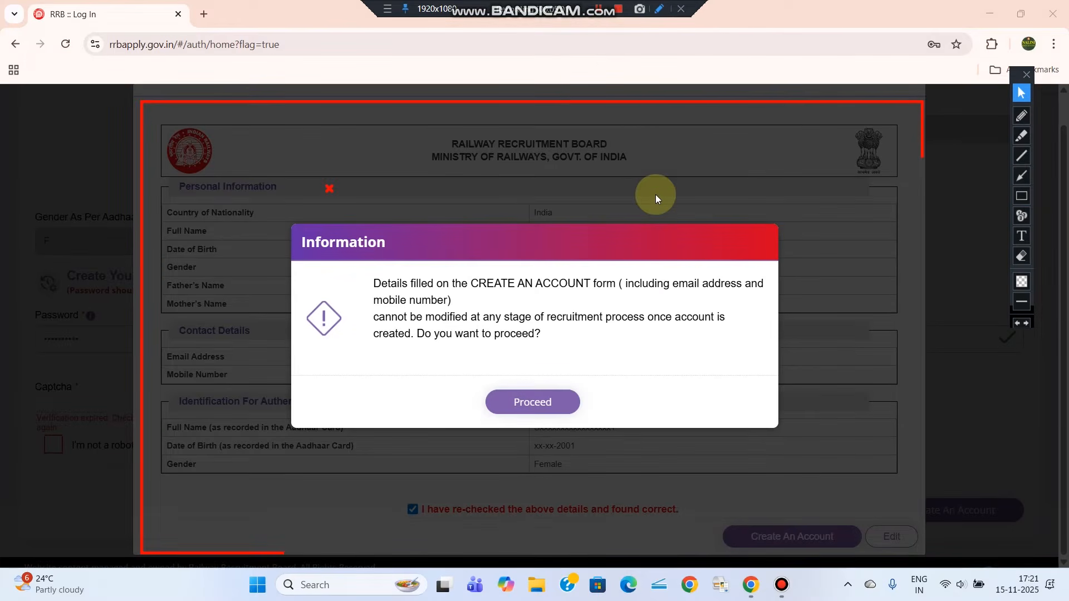
Proceed past the no-changes warning so the account is created
click(1021, 196)
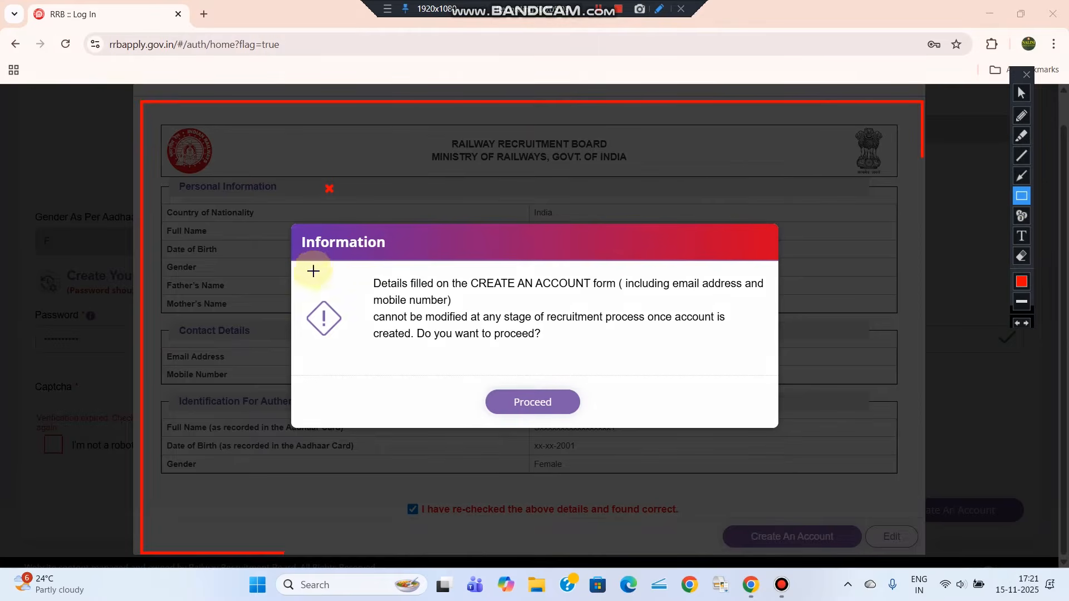
drag(297, 234, 774, 381)
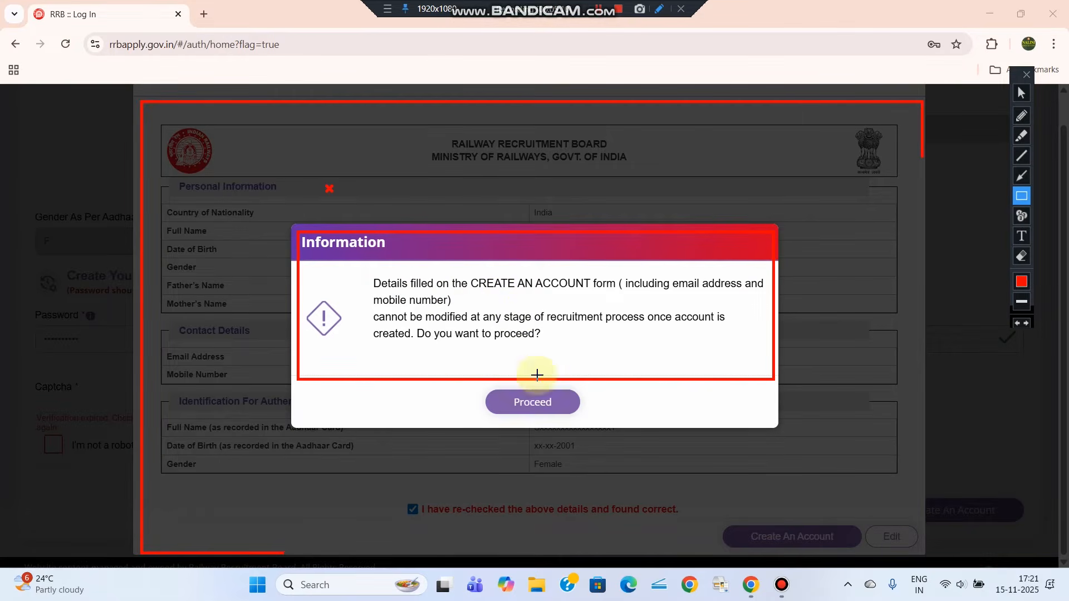
drag(481, 387, 584, 418)
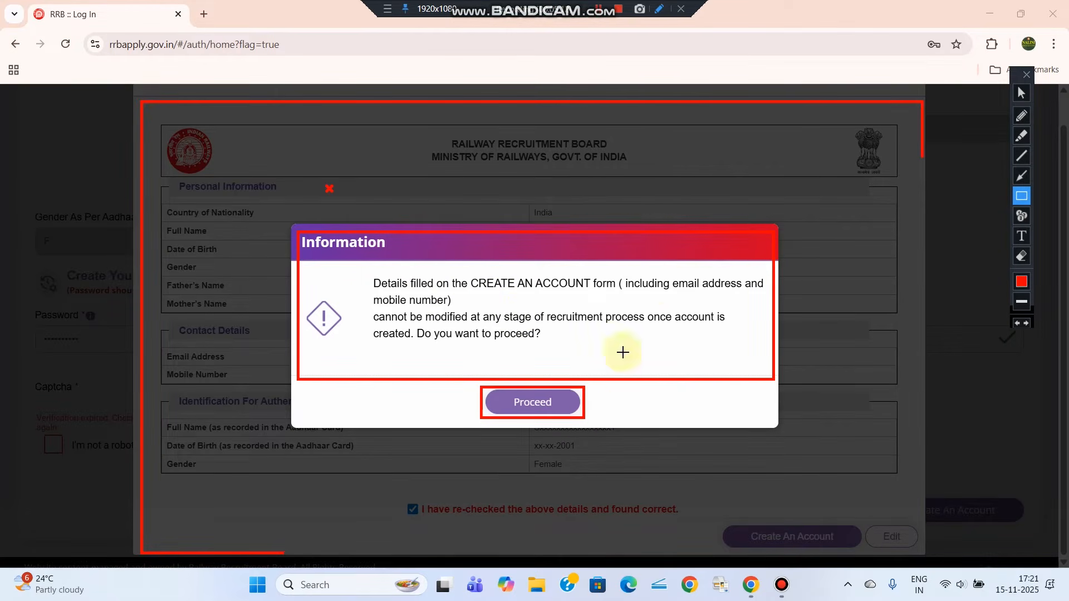
mouse_move(616, 274)
mouse_down()
mouse_move(675, 298)
mouse_move(748, 297)
mouse_up()
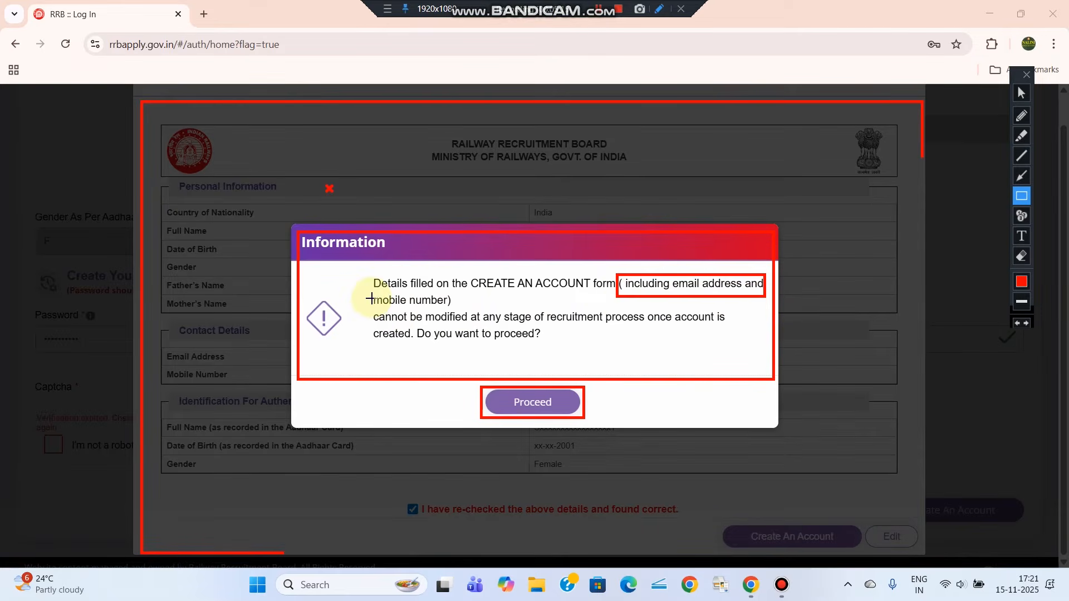
mouse_move(351, 271)
mouse_down()
mouse_move(544, 336)
mouse_move(770, 360)
mouse_up()
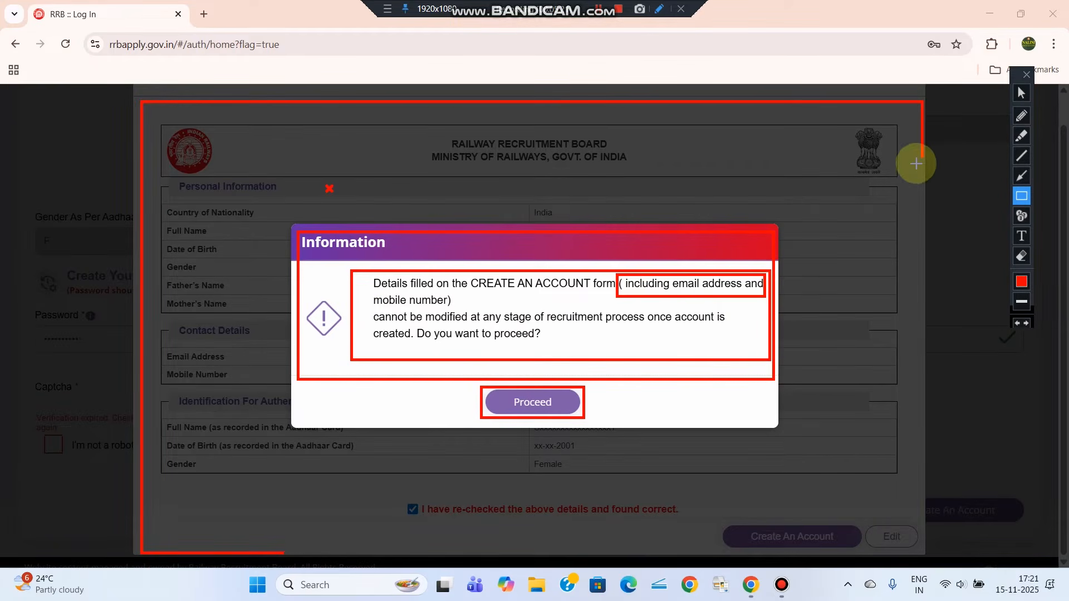
click(1021, 92)
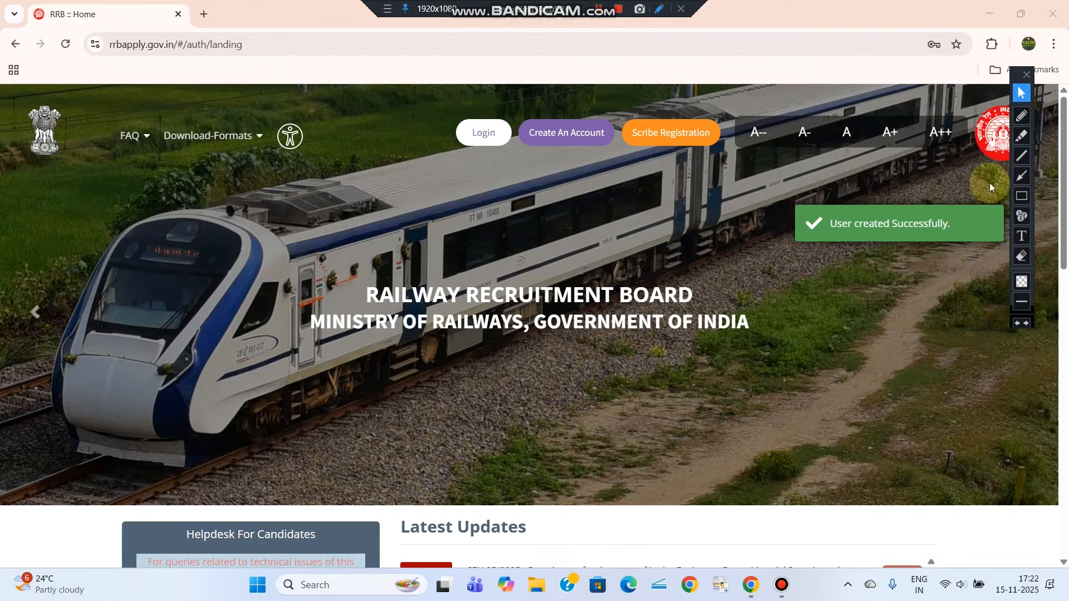
Go to the Login page from the top of the RRB home page
click(1021, 196)
drag(768, 181, 863, 234)
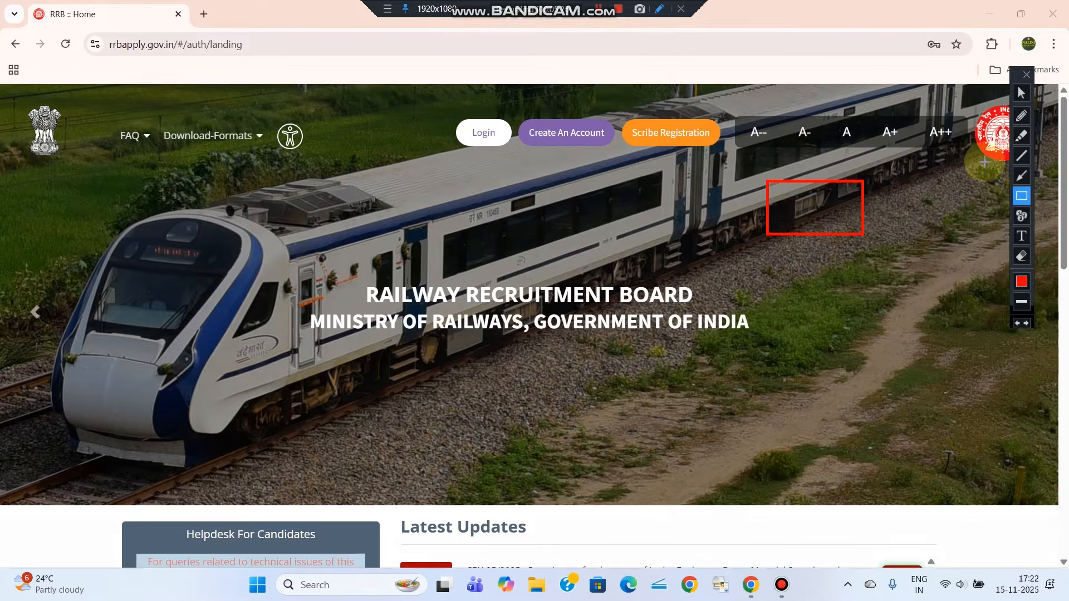
click(1021, 257)
click(923, 270)
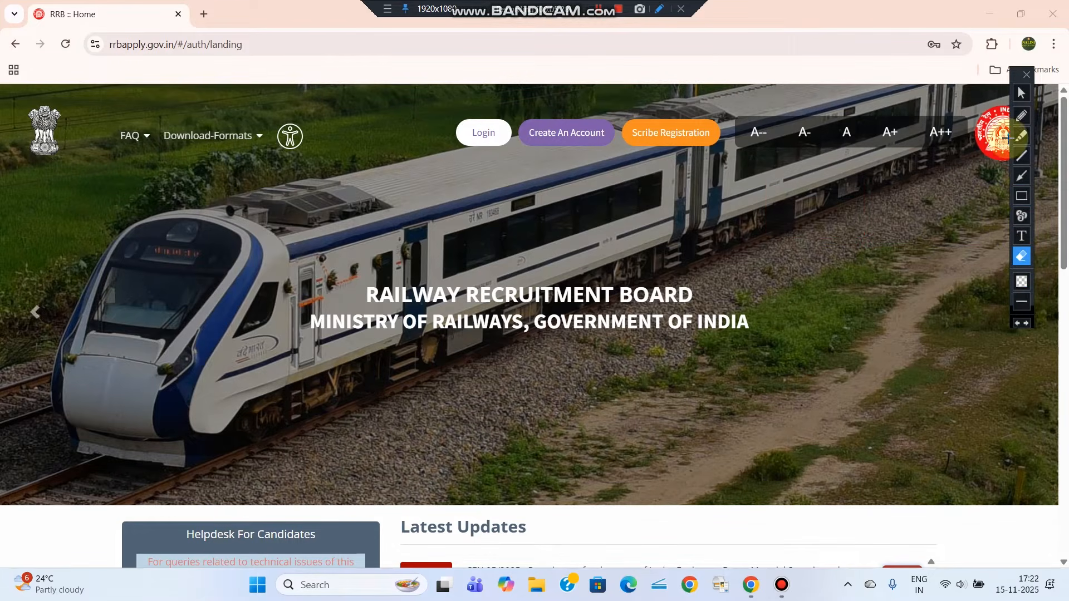
click(1021, 196)
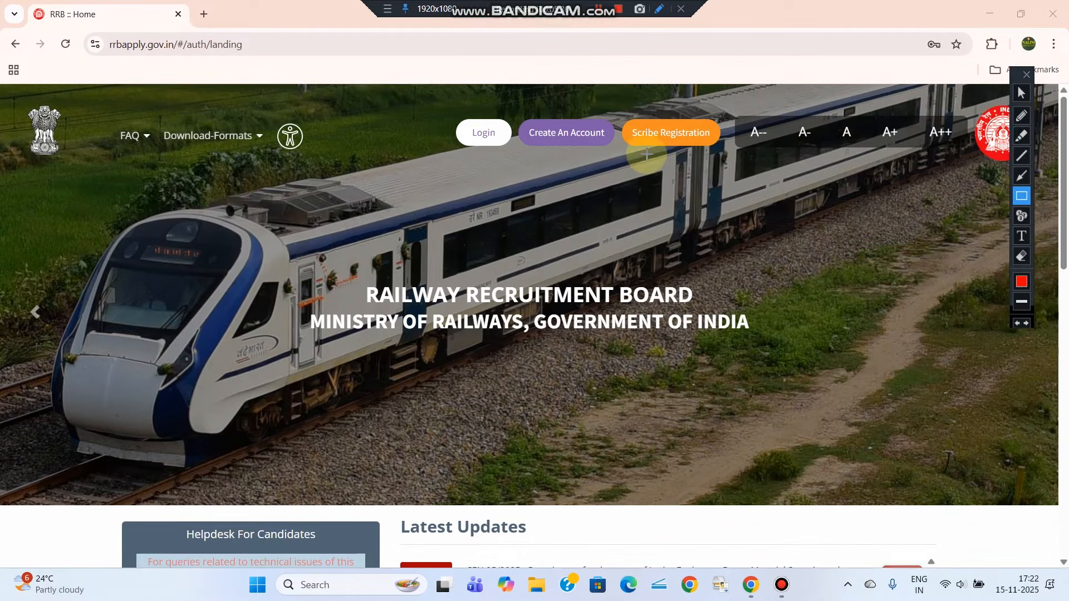
drag(524, 116, 621, 154)
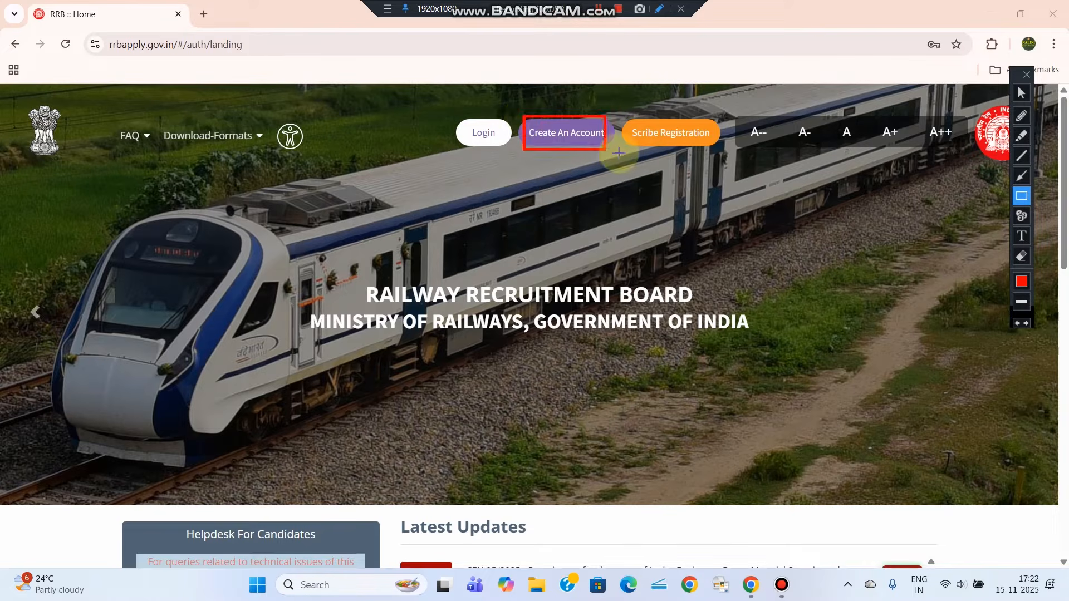
drag(444, 111, 511, 154)
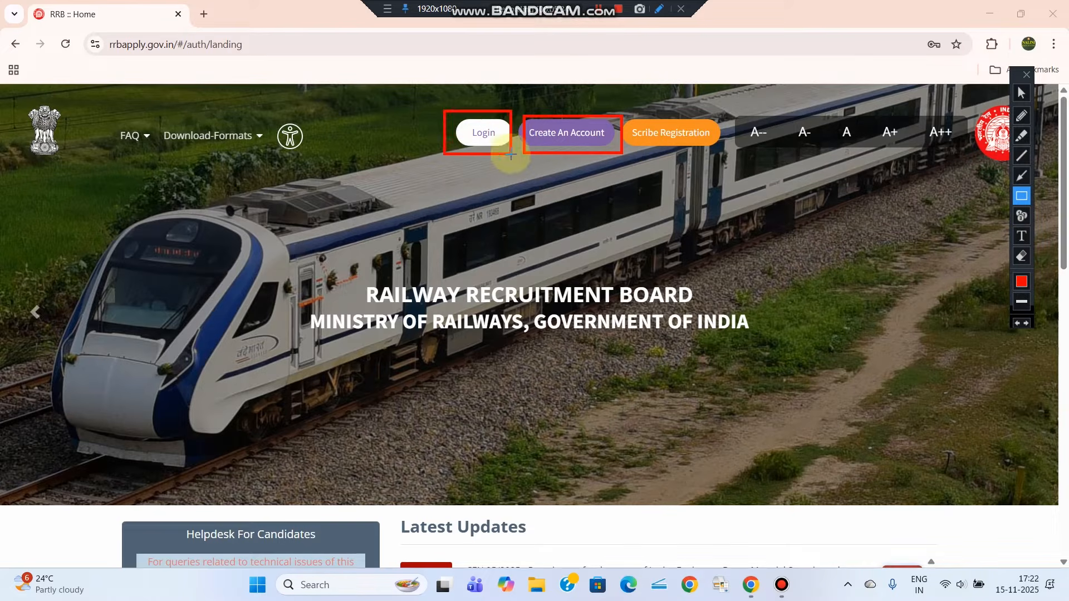
click(1021, 93)
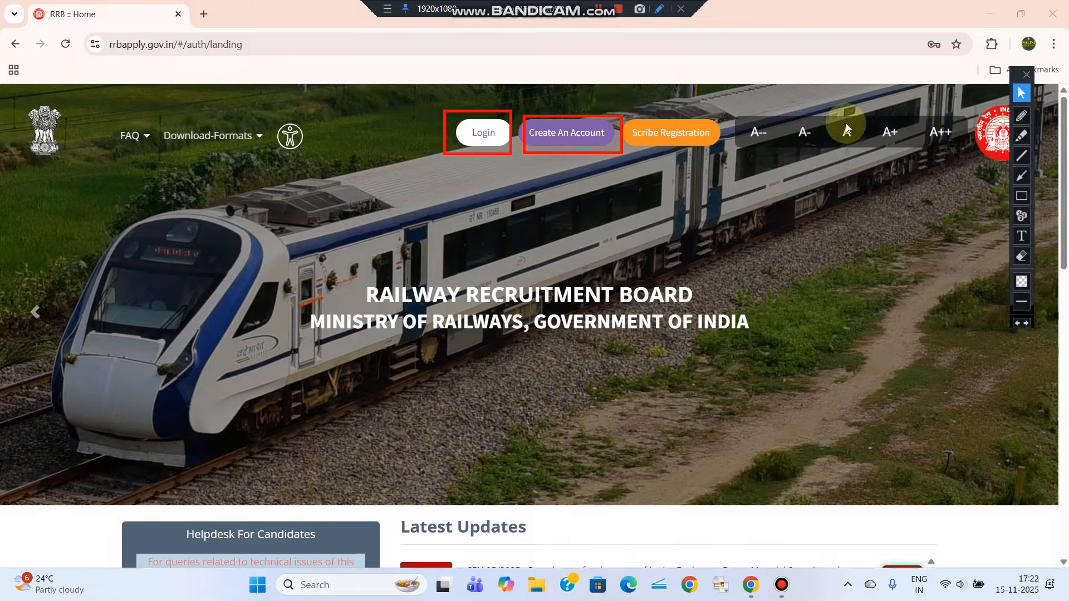
click(485, 139)
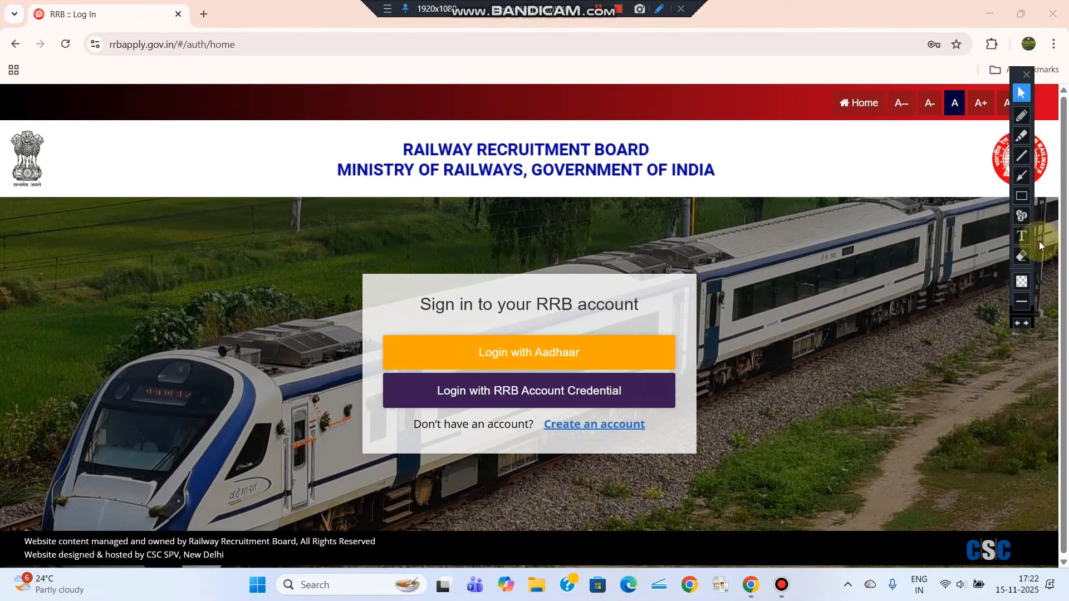
Choose 'Login with RRB Account Credential' to show the mobile/e-mail, password and captcha form
click(1019, 200)
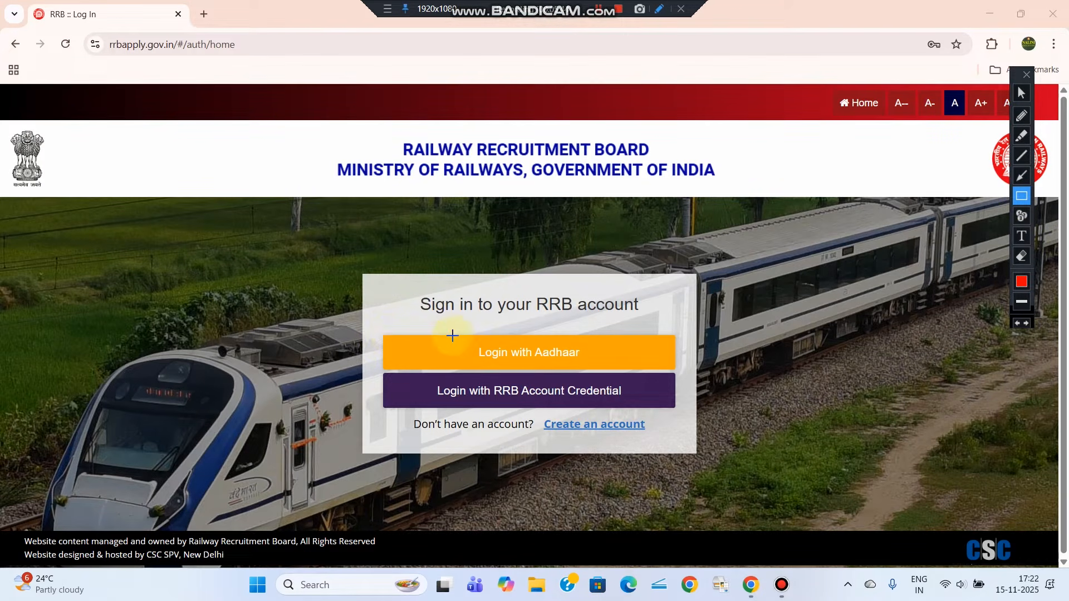
drag(452, 334, 593, 367)
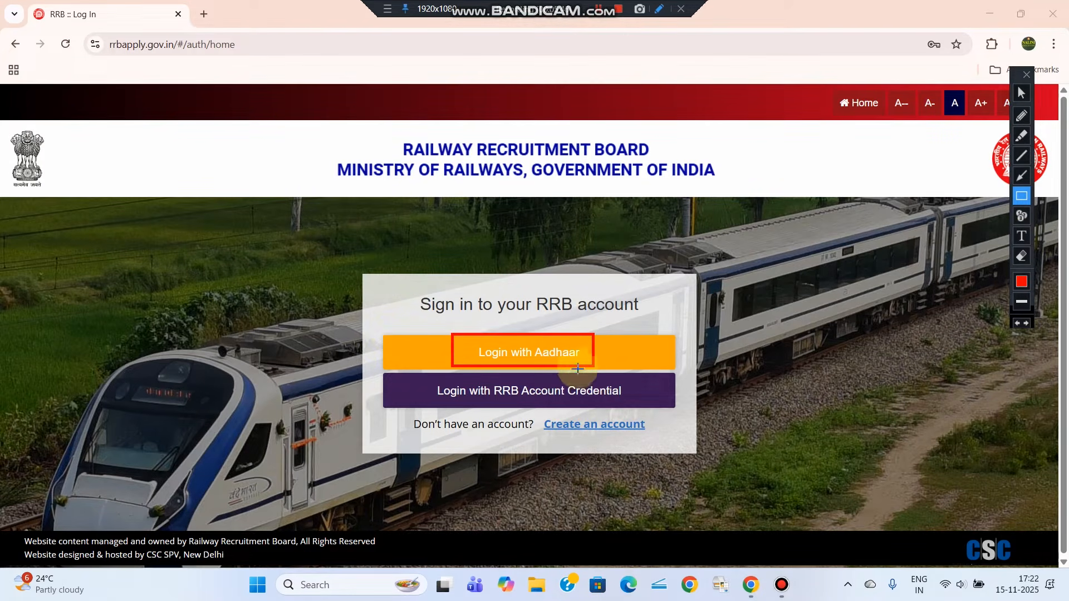
mouse_move(420, 372)
mouse_down()
mouse_move(474, 393)
mouse_move(548, 393)
mouse_move(630, 413)
mouse_up()
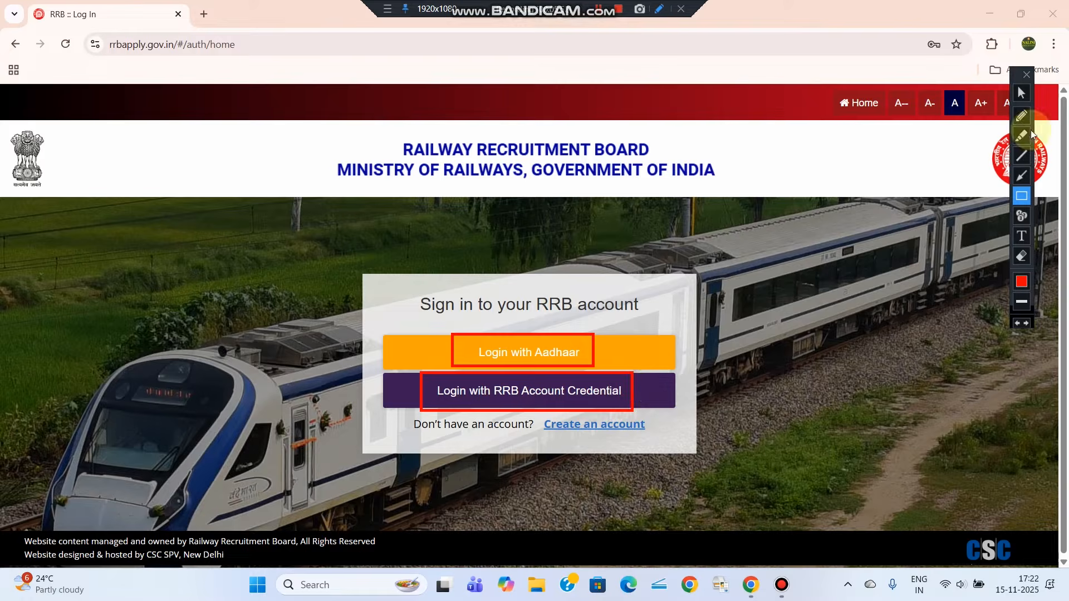
click(1021, 115)
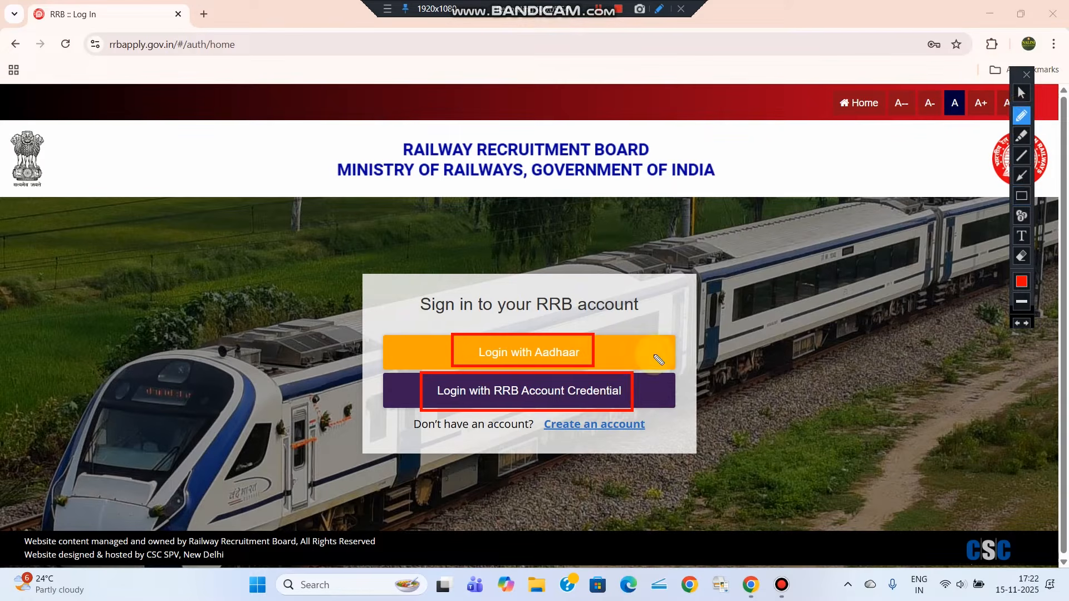
mouse_move(663, 393)
mouse_down()
mouse_move(746, 370)
mouse_move(751, 388)
mouse_up()
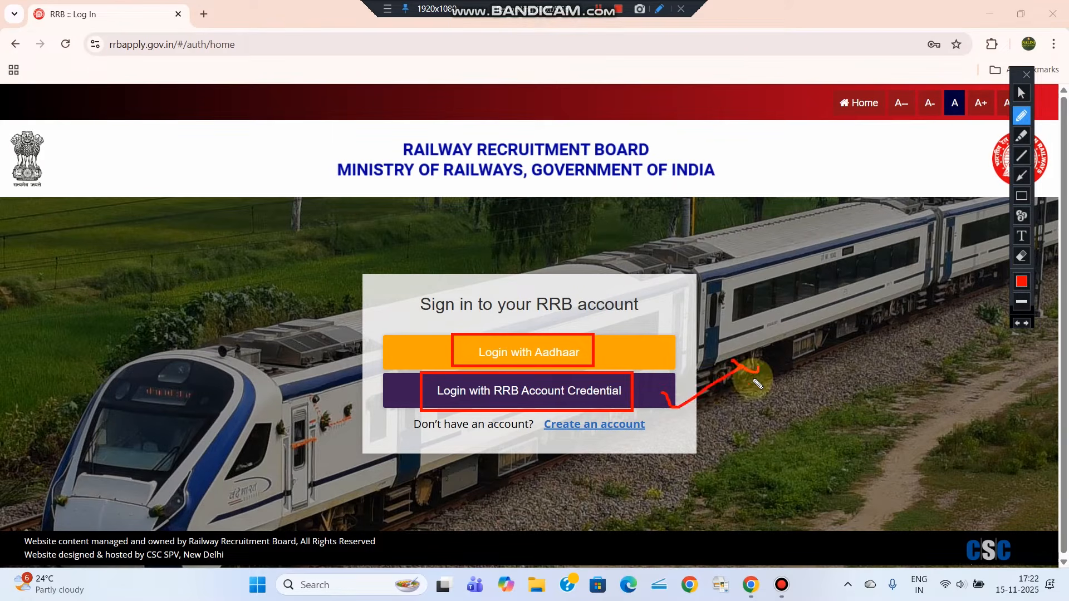
mouse_move(673, 345)
mouse_down()
mouse_move(747, 331)
mouse_move(750, 363)
mouse_up()
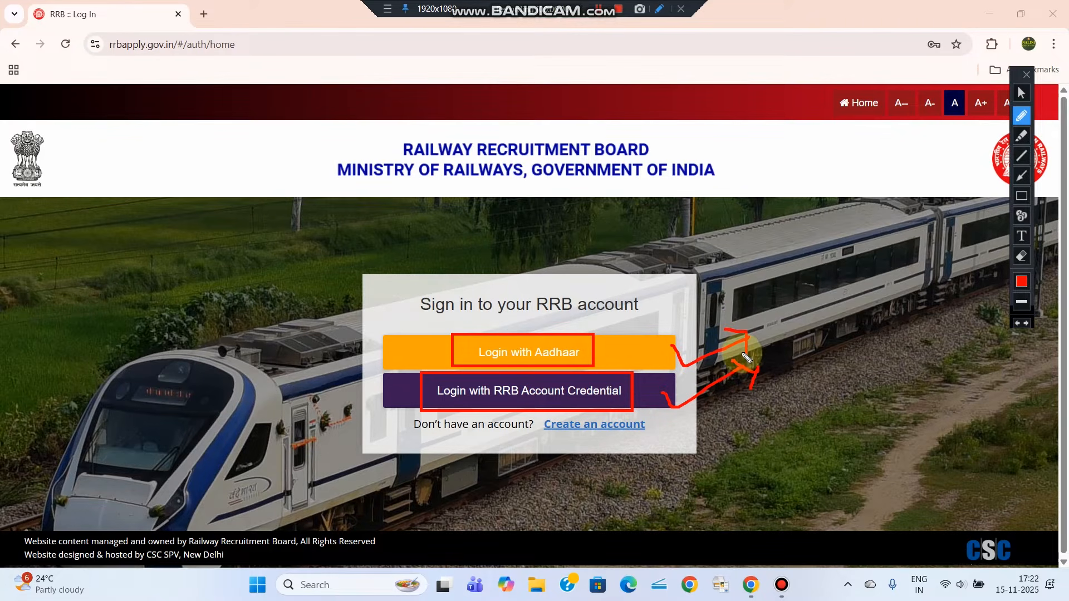
click(1021, 256)
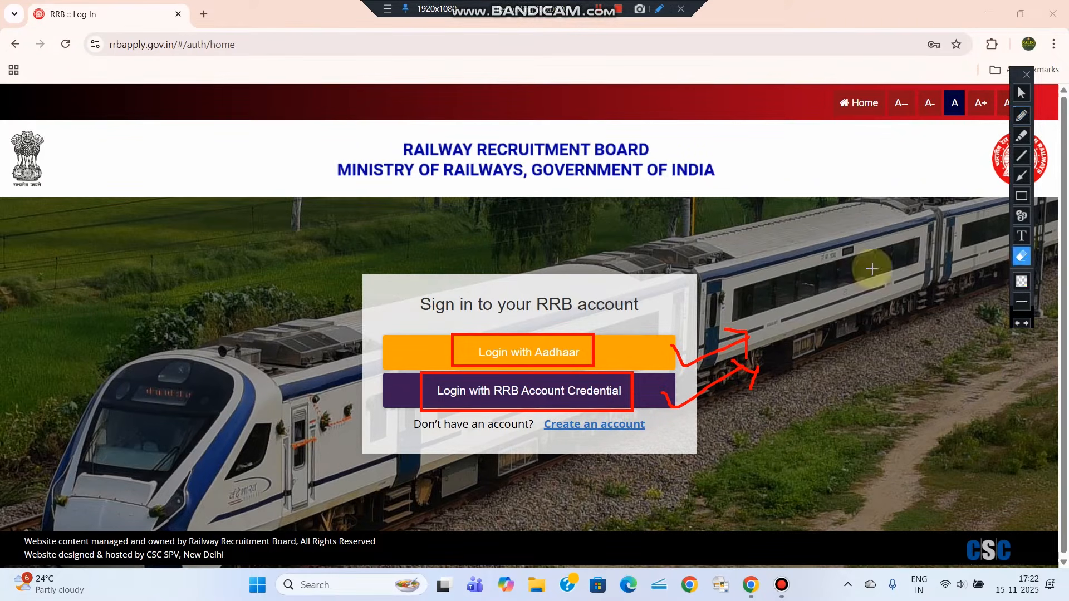
click(818, 448)
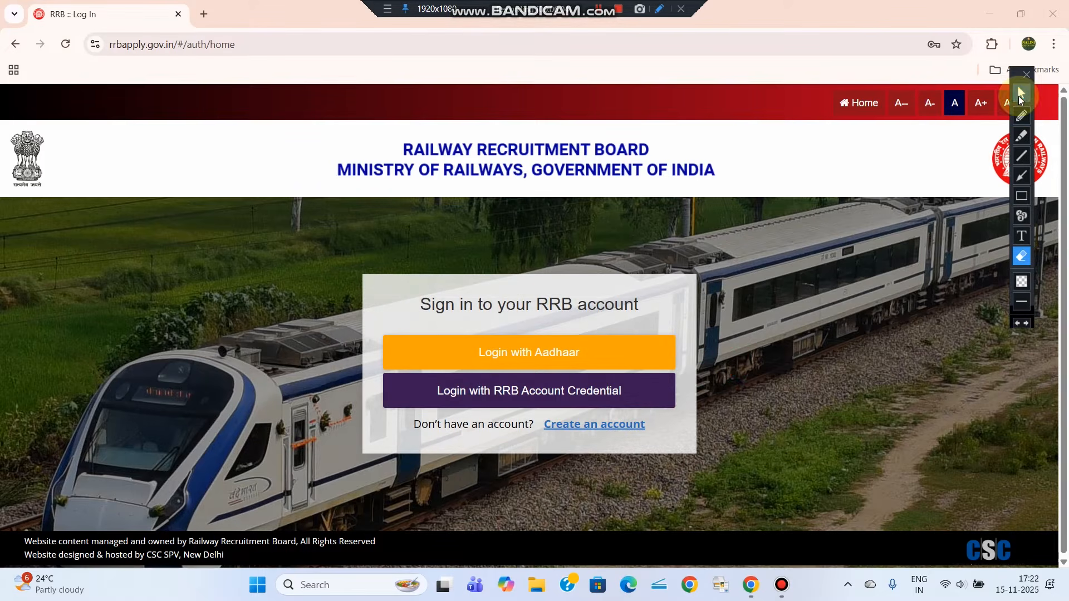
click(1020, 95)
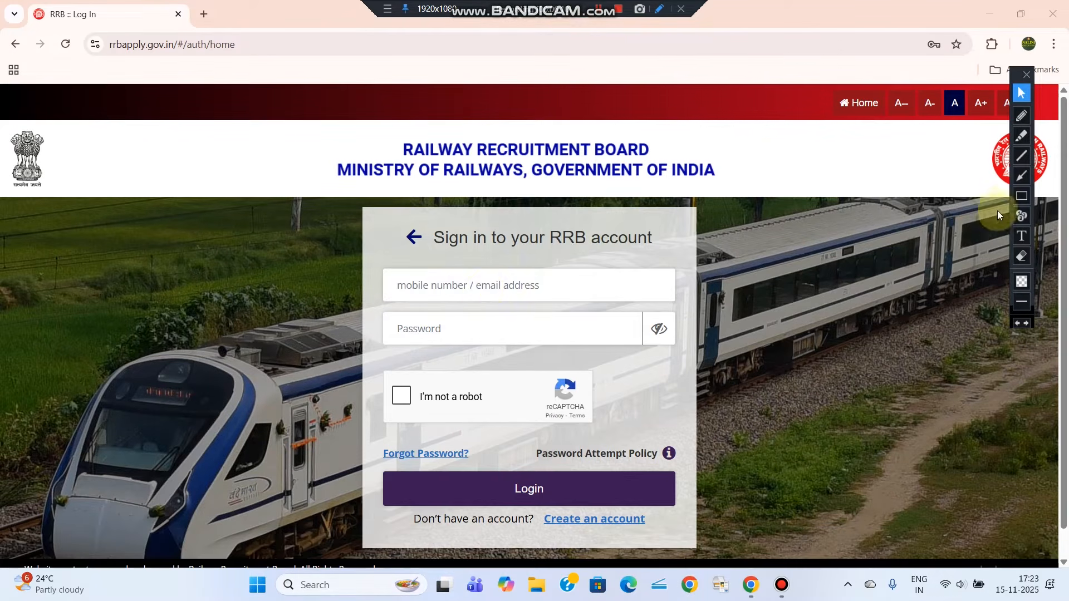
Enter the registered mobile/e-mail and password, tick reCAPTCHA, and log in to reach two-factor authentication
click(1021, 196)
drag(396, 264, 581, 303)
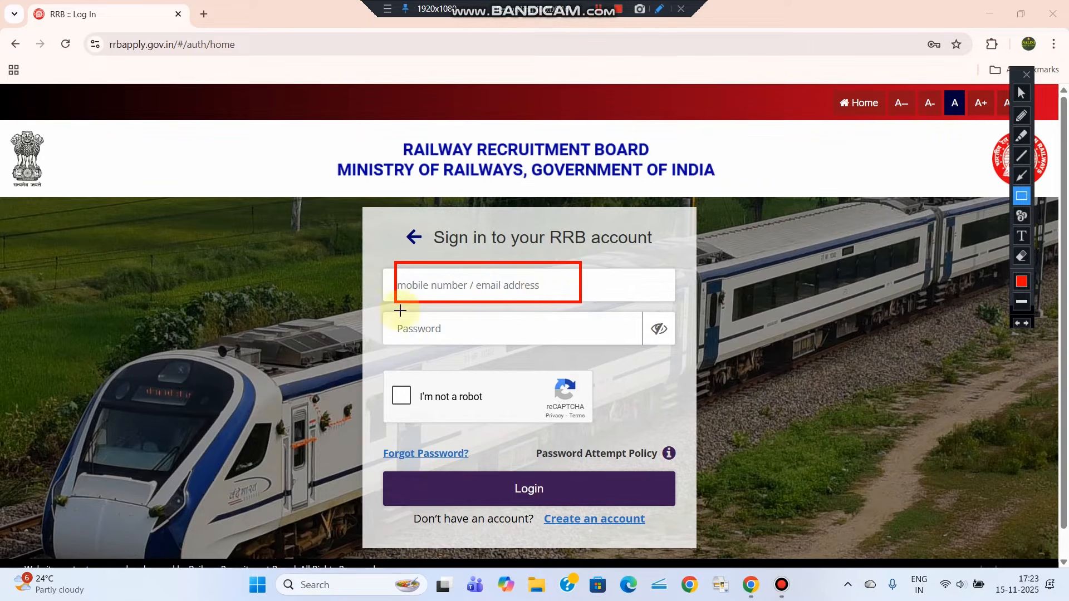
drag(432, 335, 494, 346)
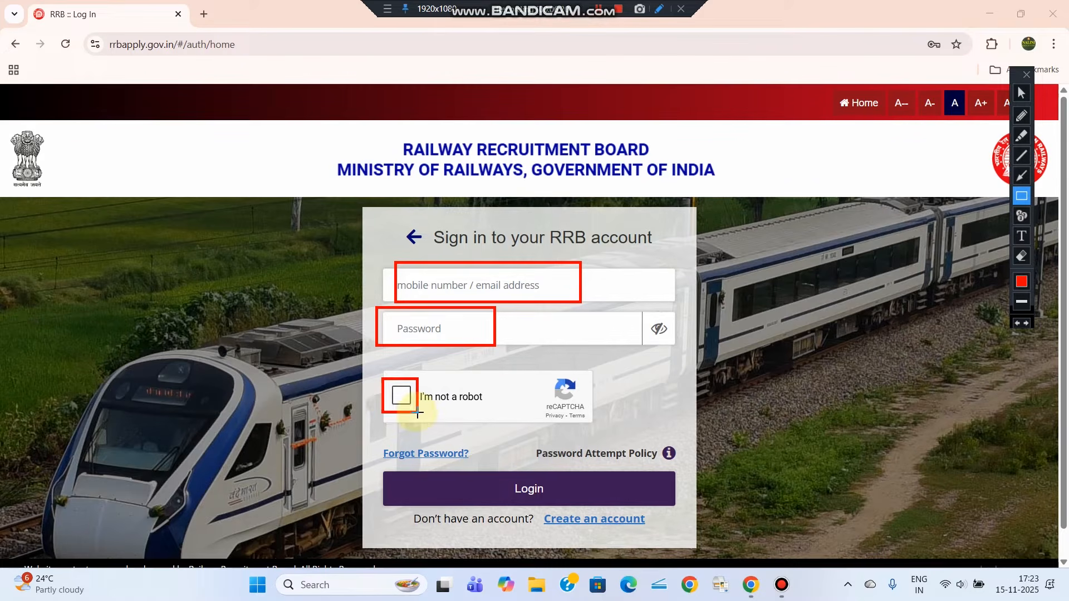
mouse_move(498, 472)
mouse_down()
mouse_move(585, 505)
mouse_move(557, 504)
mouse_up()
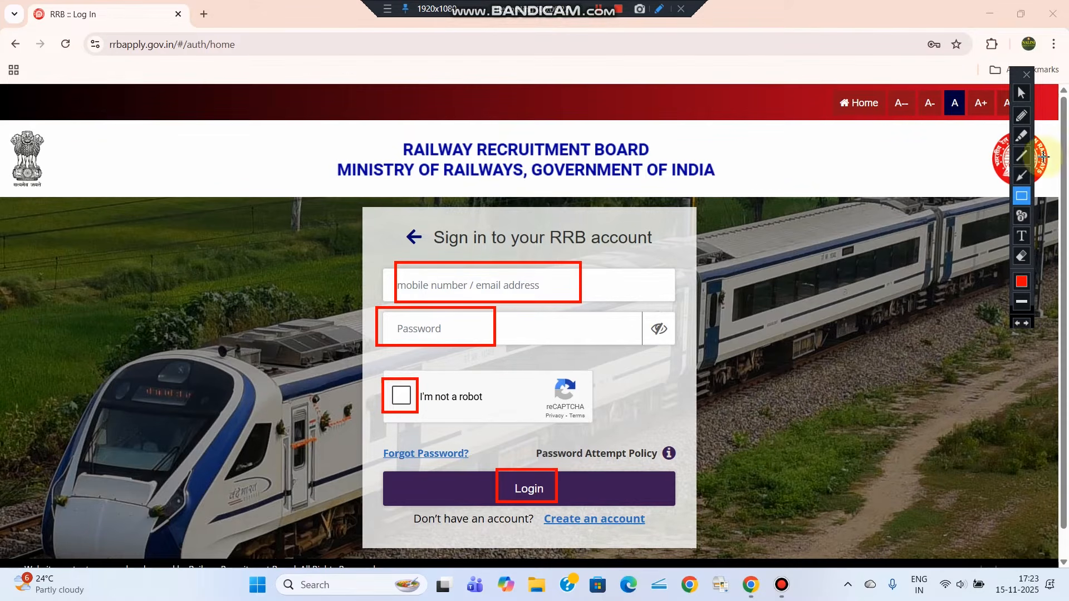
click(1021, 93)
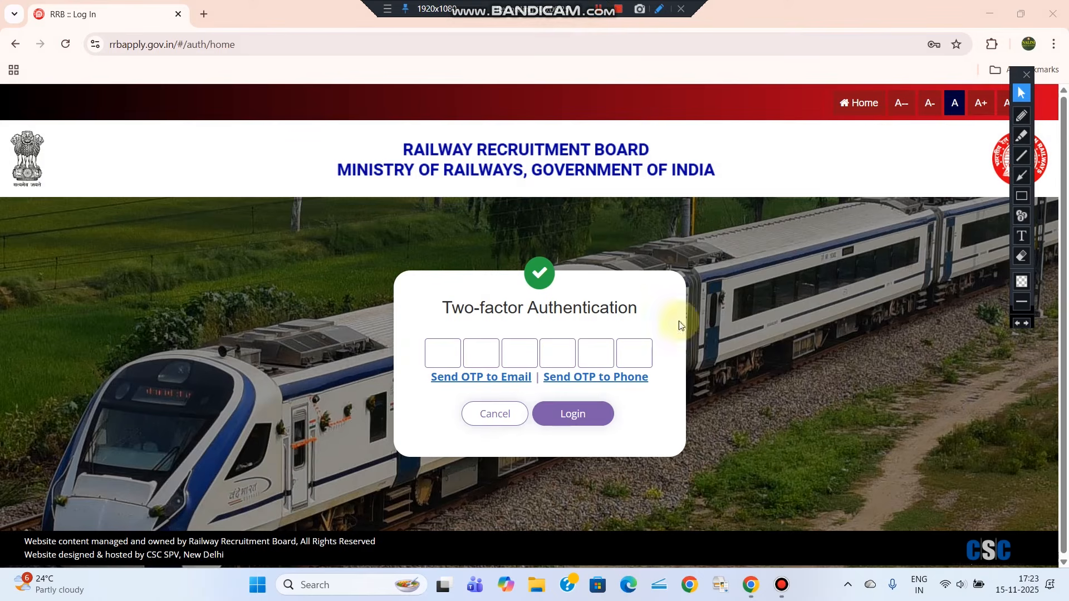
Send the six-digit OTP to the phone, enter it, and log in to the Candidate Dashboard
click(1021, 196)
mouse_move(420, 275)
mouse_down()
mouse_move(675, 345)
mouse_move(673, 330)
mouse_up()
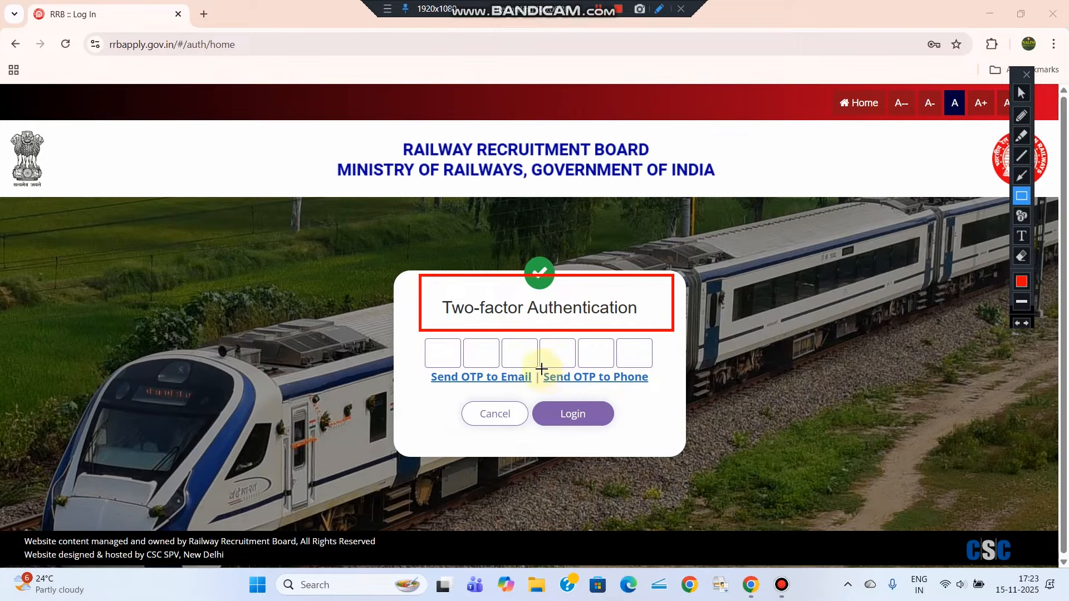
drag(541, 369, 659, 393)
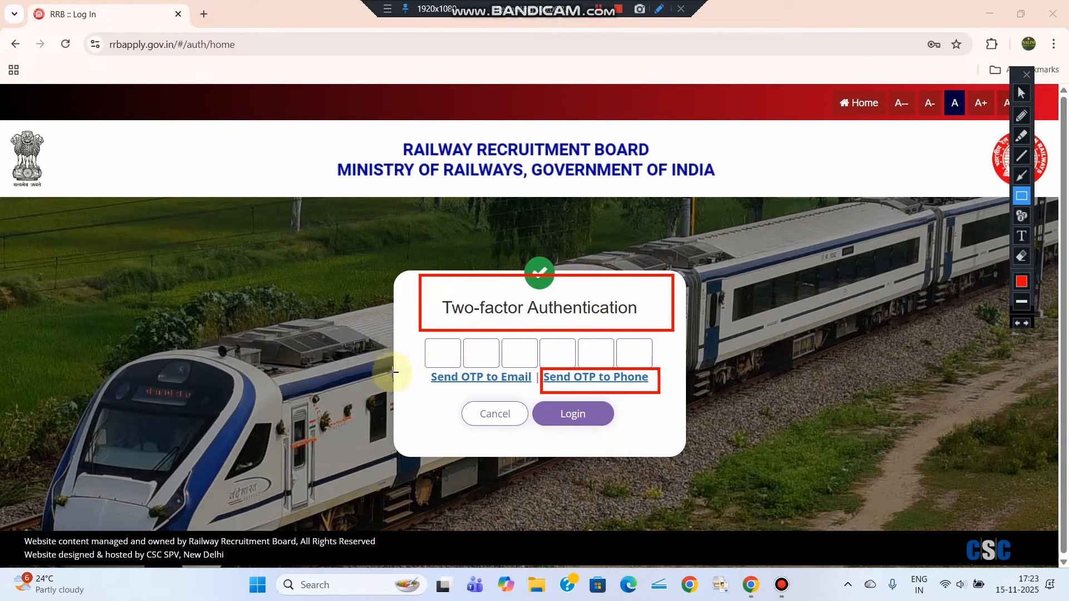
drag(426, 372, 529, 390)
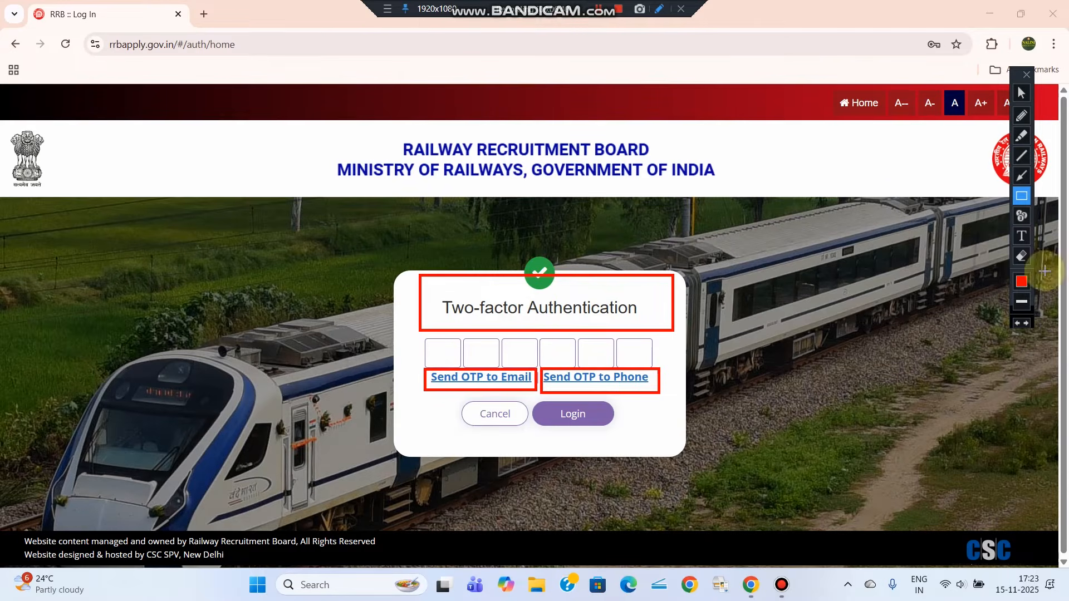
click(1021, 256)
drag(917, 531, 919, 531)
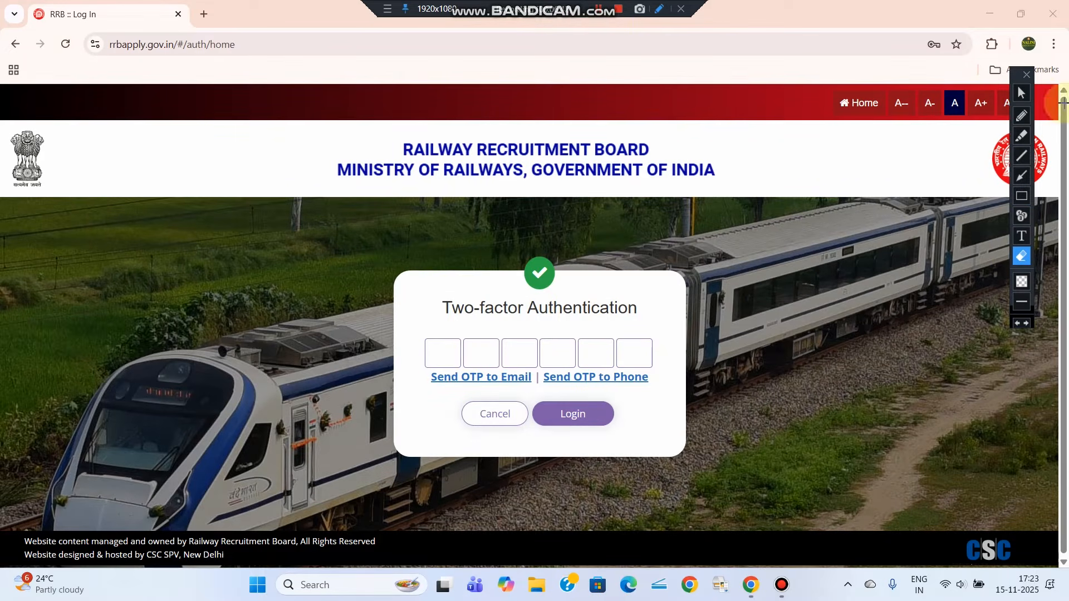
click(602, 384)
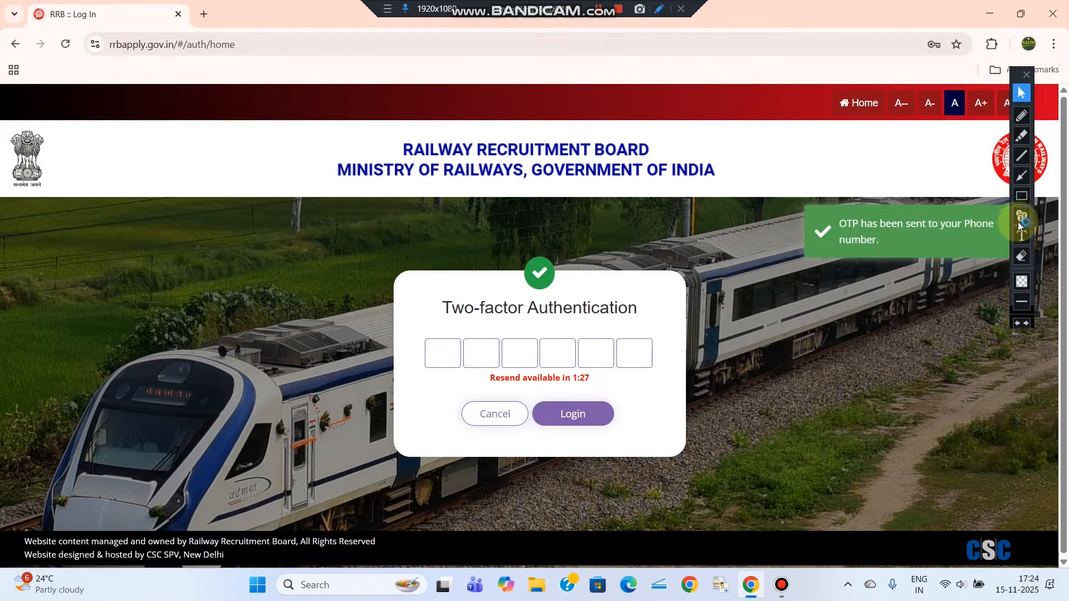
click(576, 402)
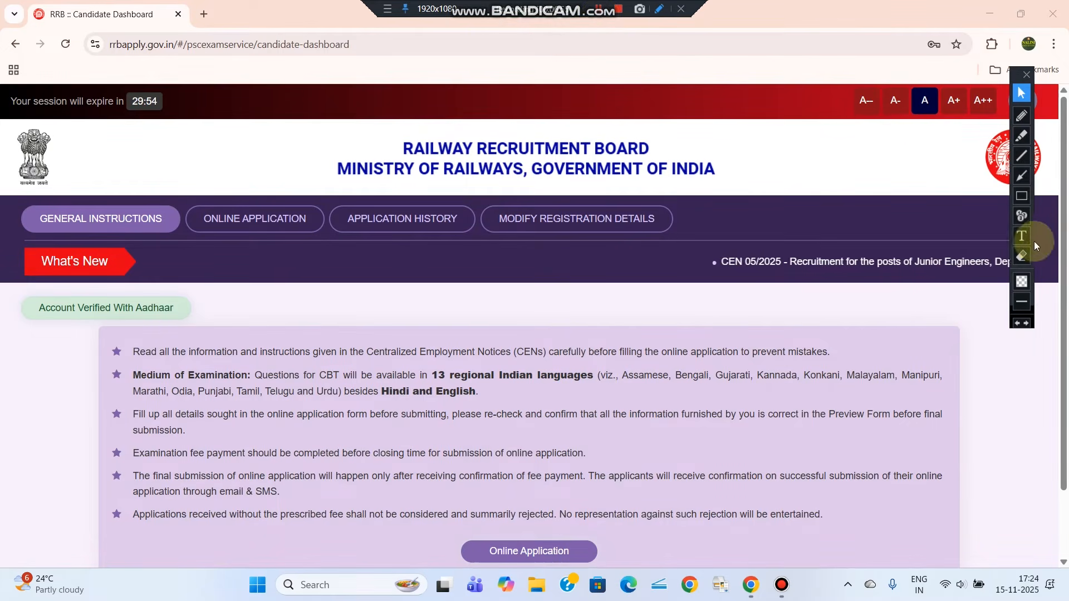
Go to ONLINE APPLICATION and scroll to the CEN 06/2025 NTPC Graduate Posts card, closing 20/11/2025
click(1022, 197)
drag(447, 527, 606, 572)
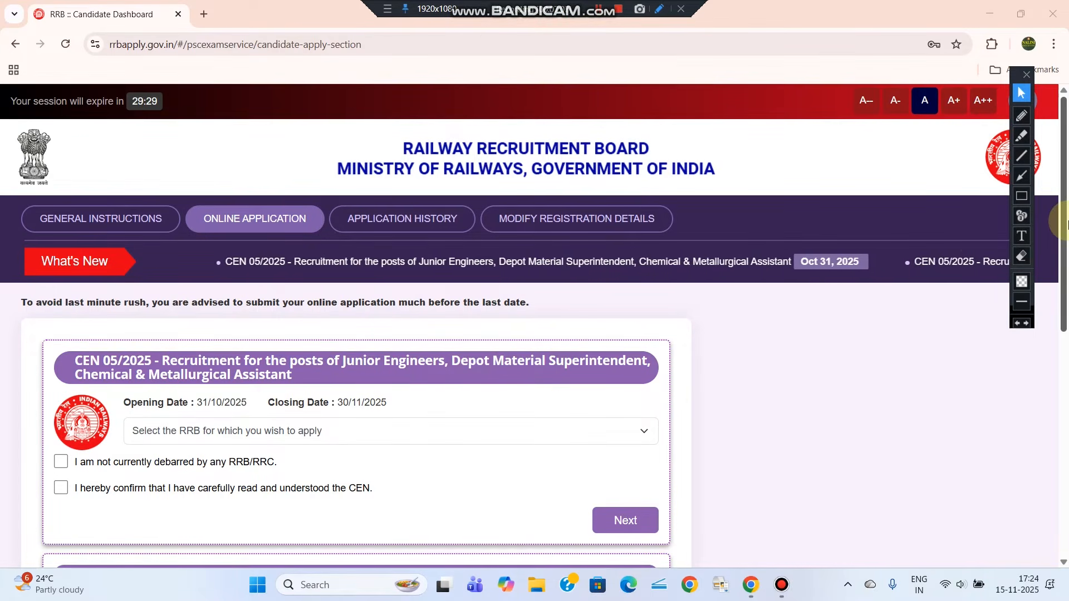
drag(1063, 224, 1064, 436)
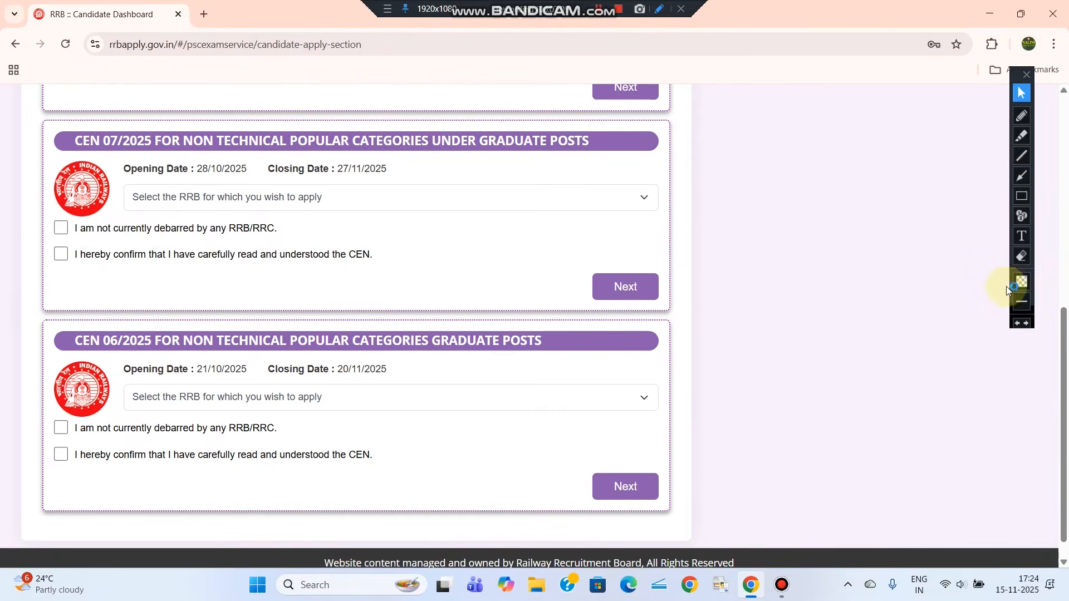
click(1021, 256)
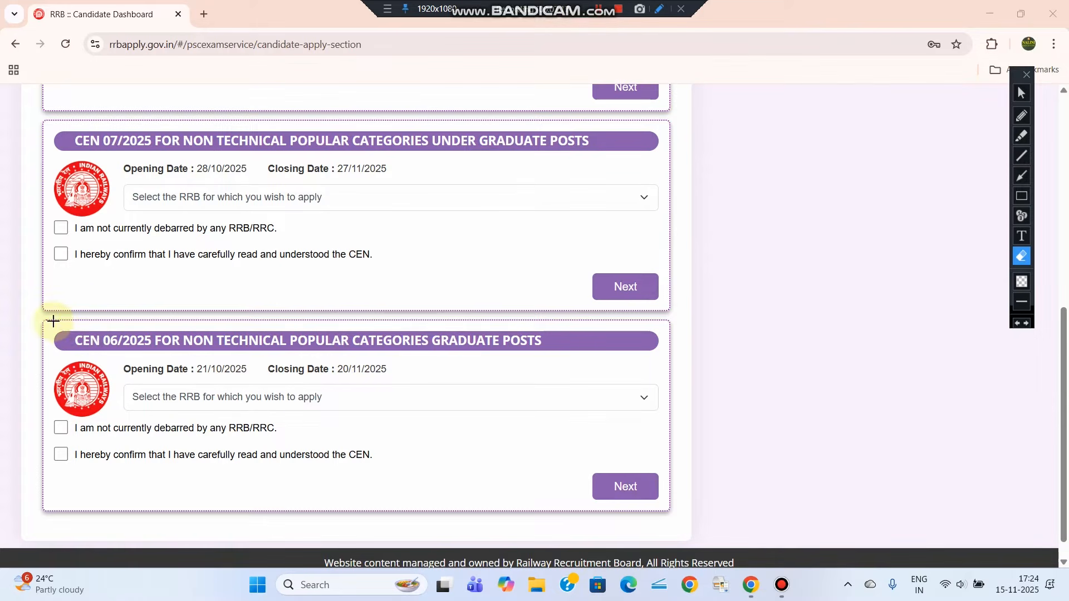
drag(53, 317, 459, 367)
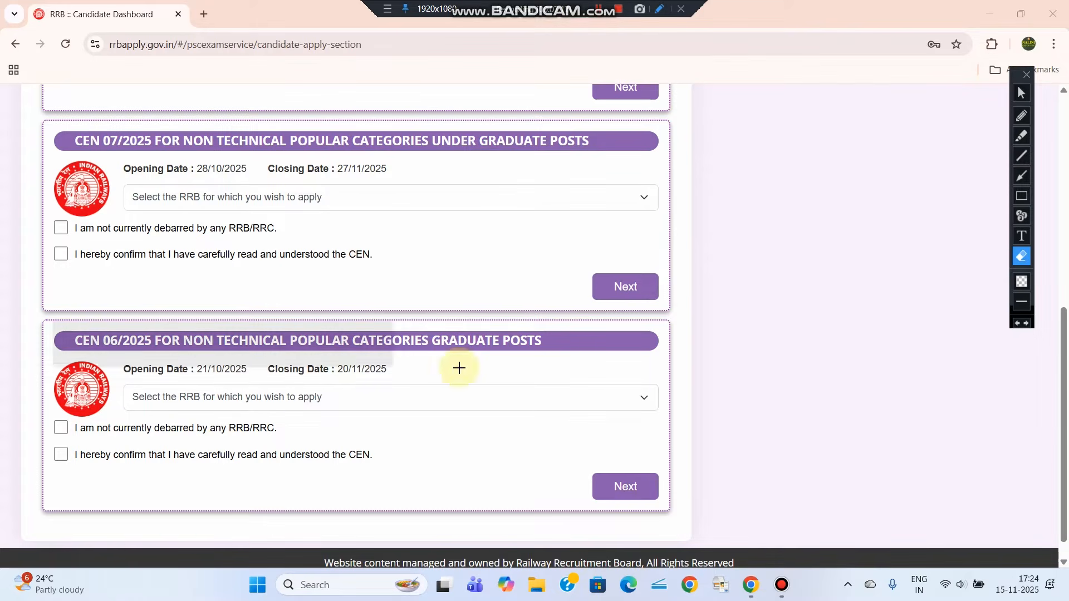
click(1024, 195)
drag(64, 320, 557, 353)
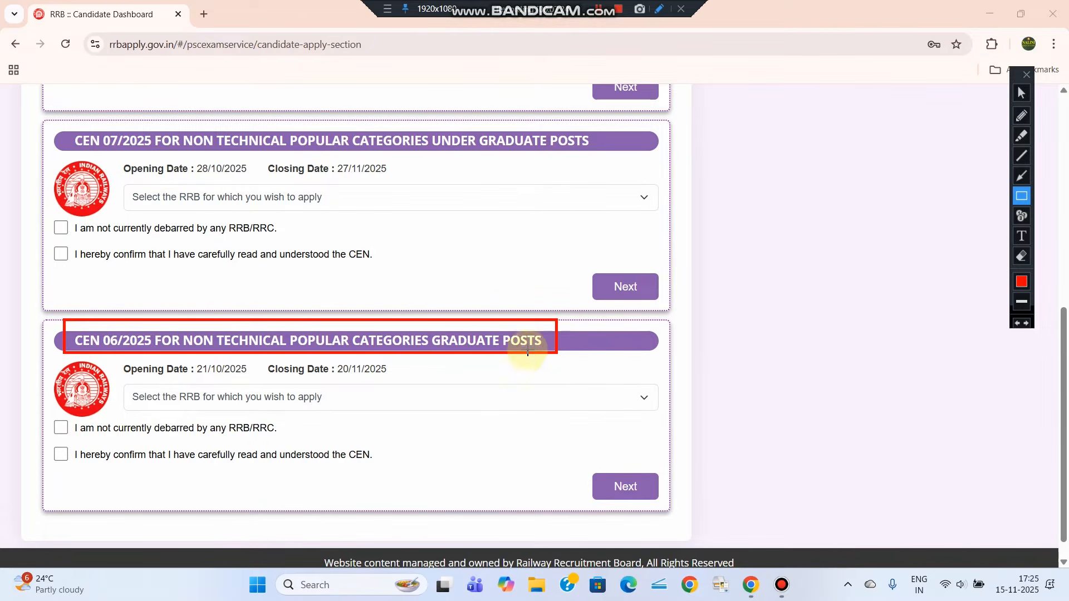
click(1020, 93)
scroll(219, 323, down, 1)
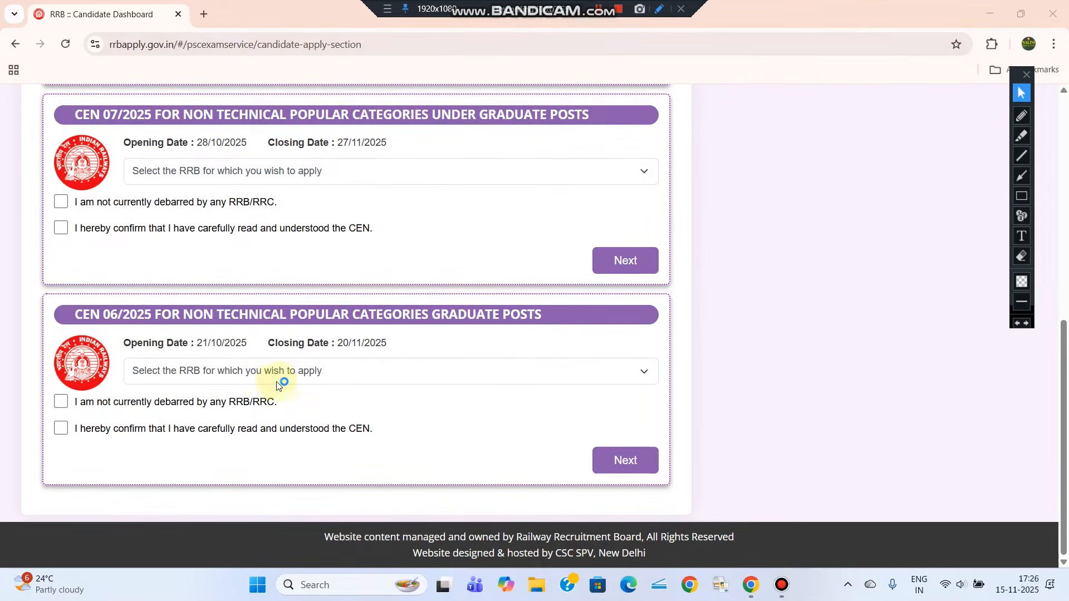
Pick RRB Bhubaneswar for CEN 06/2025, accept both declarations, and continue to Personal Details
click(333, 380)
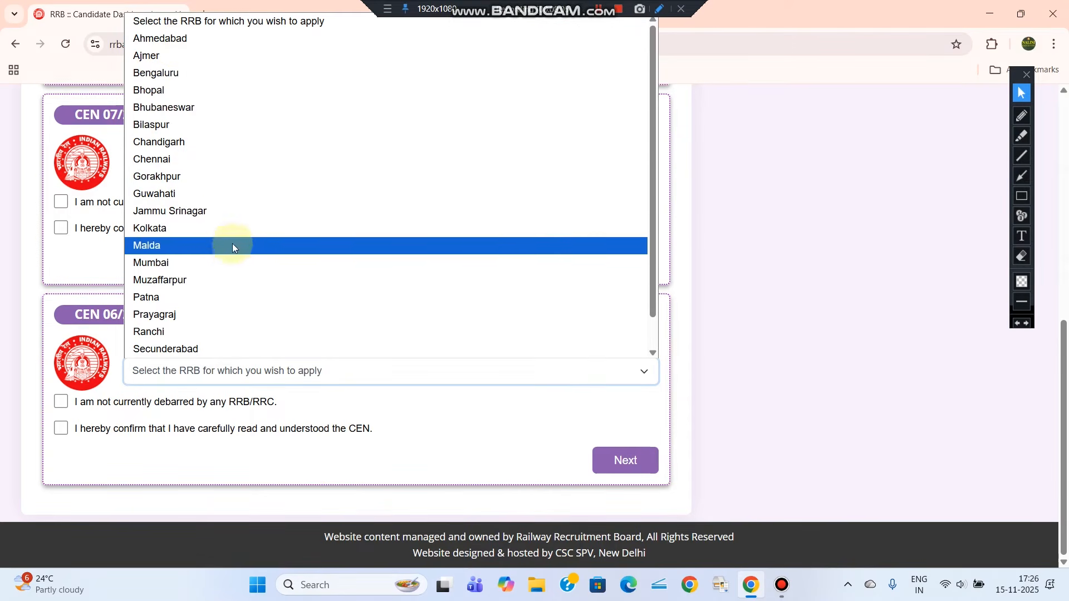
click(218, 108)
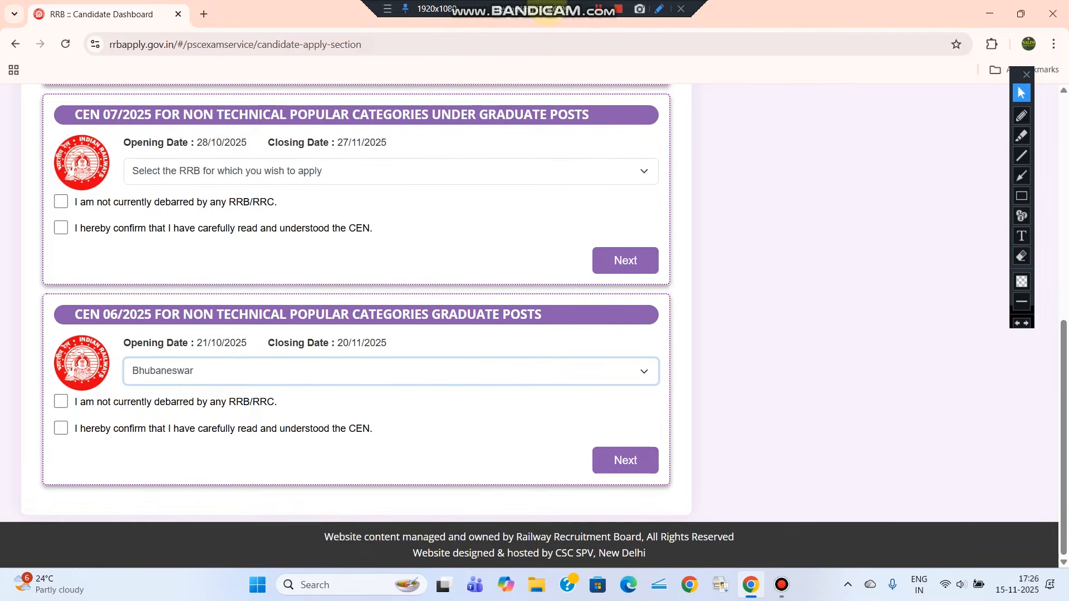
click(62, 402)
click(61, 429)
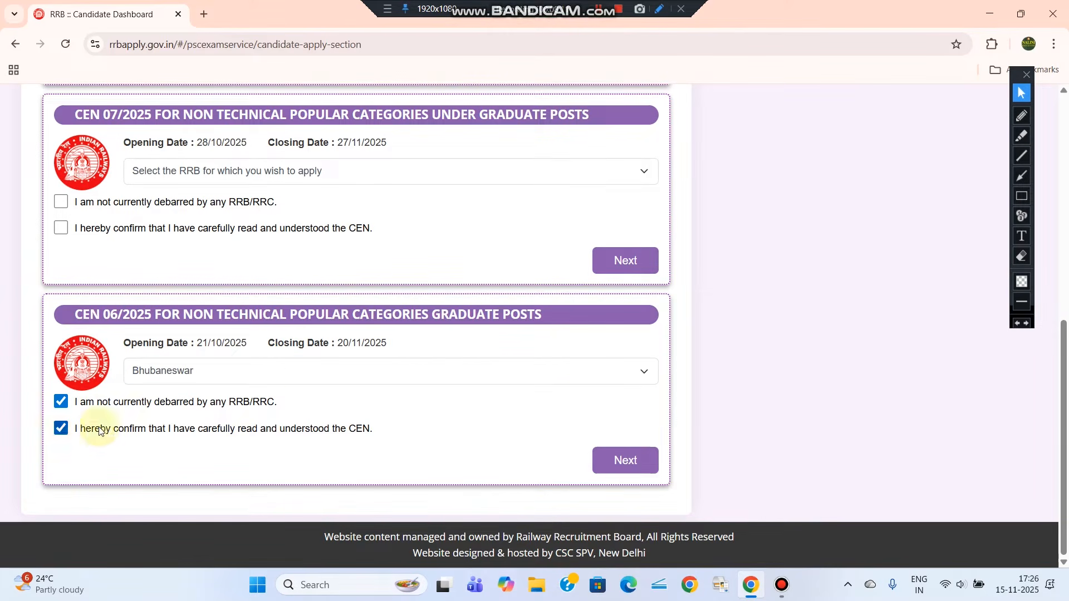
click(625, 462)
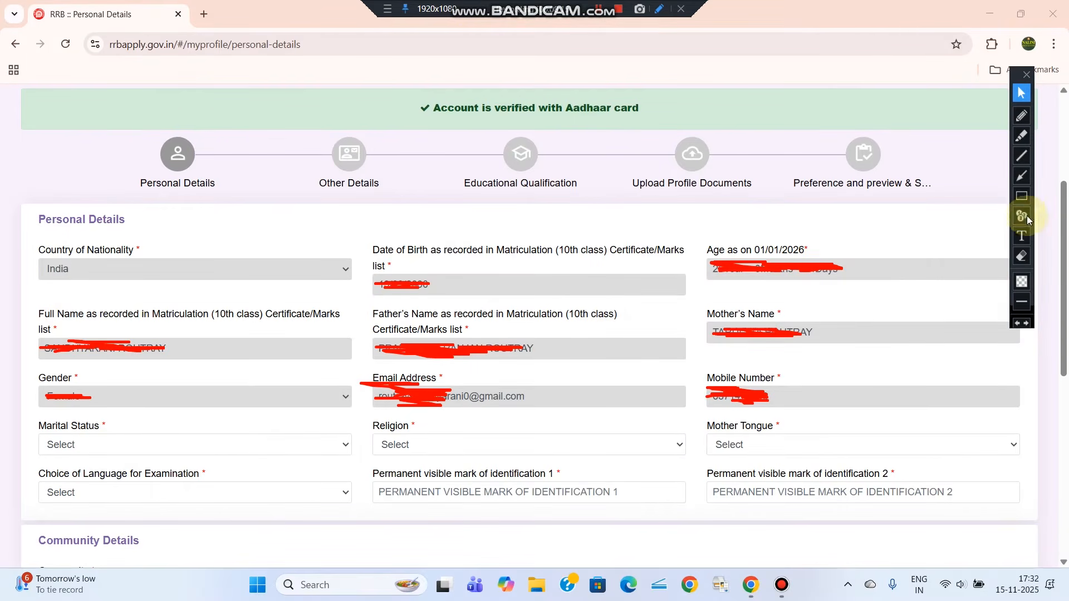
click(1022, 196)
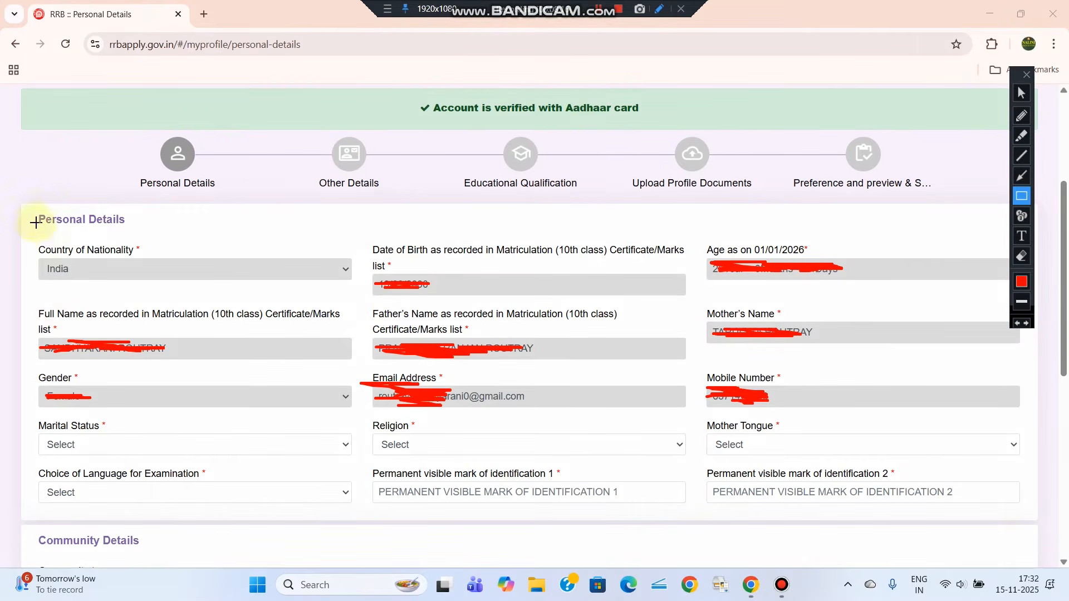
mouse_move(31, 209)
mouse_down()
mouse_move(494, 536)
mouse_move(985, 511)
mouse_move(1028, 521)
mouse_up()
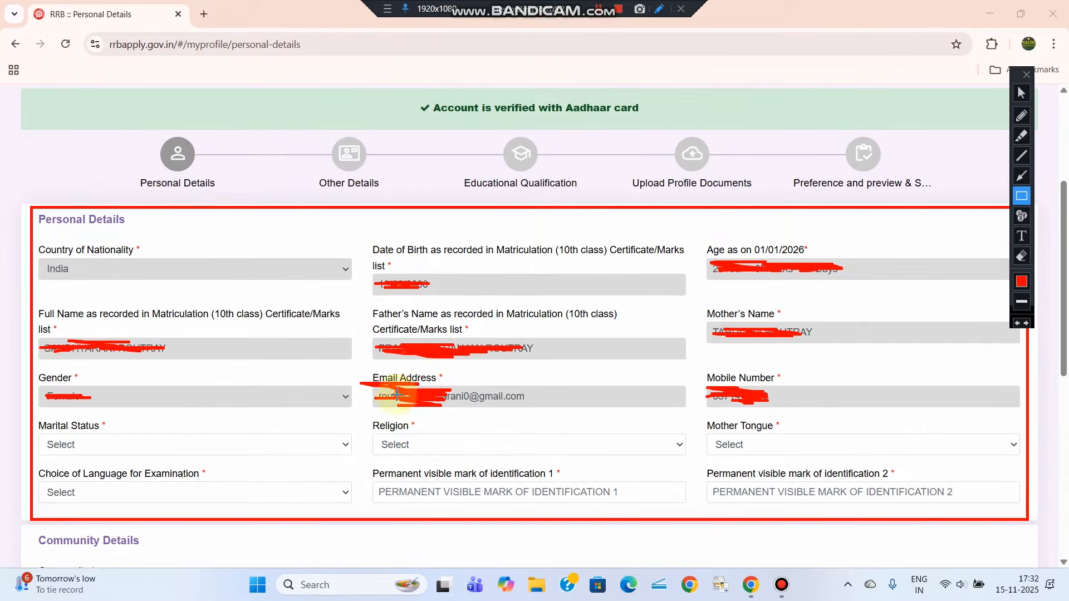
drag(360, 373, 370, 374)
drag(528, 405, 607, 415)
drag(703, 361, 968, 424)
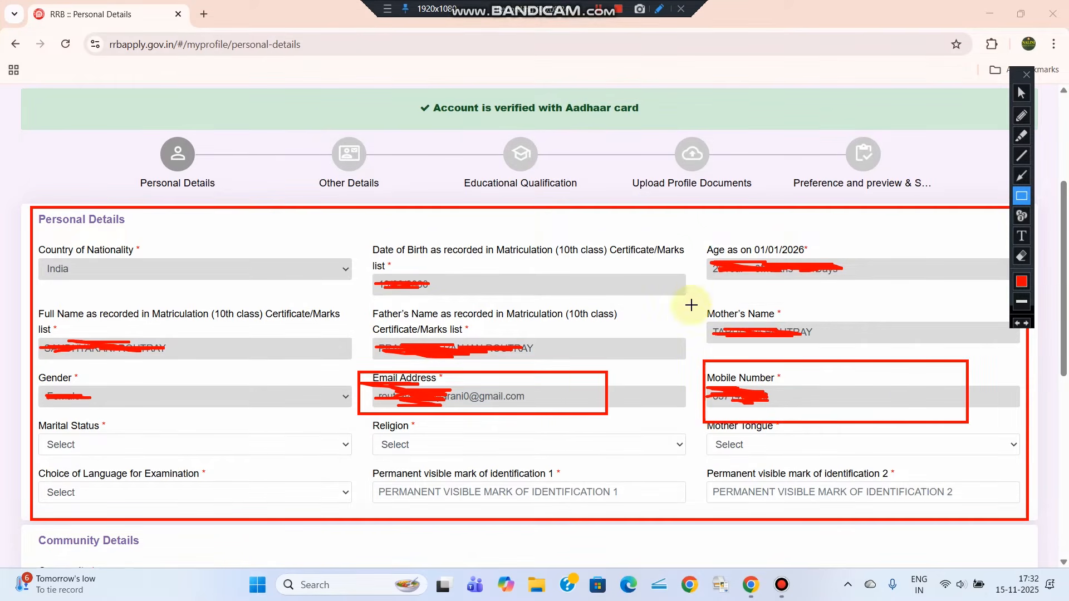
drag(690, 301, 894, 379)
drag(24, 377, 321, 412)
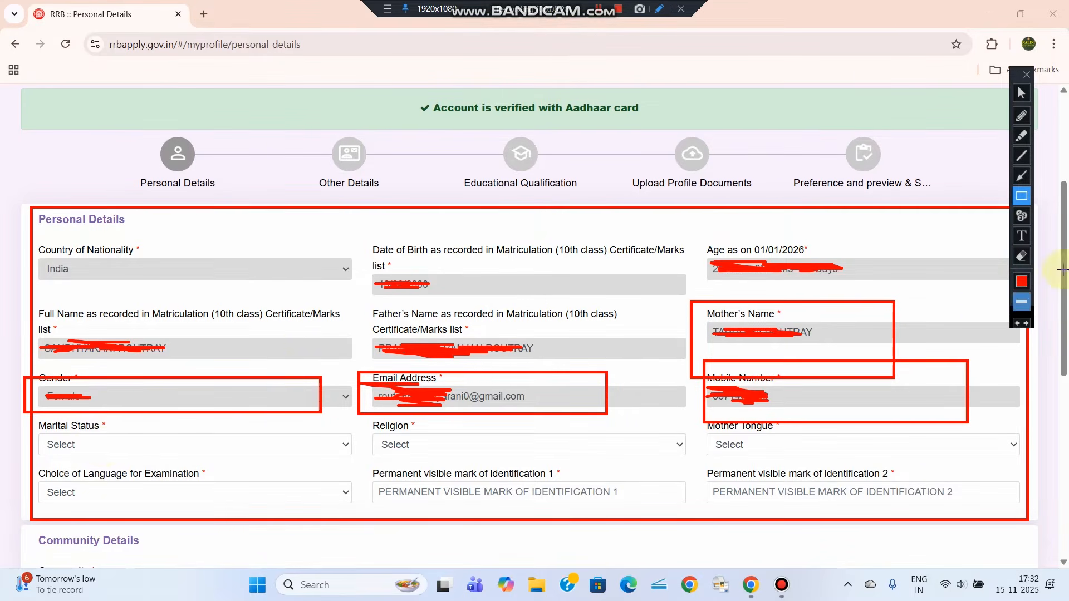
click(1021, 92)
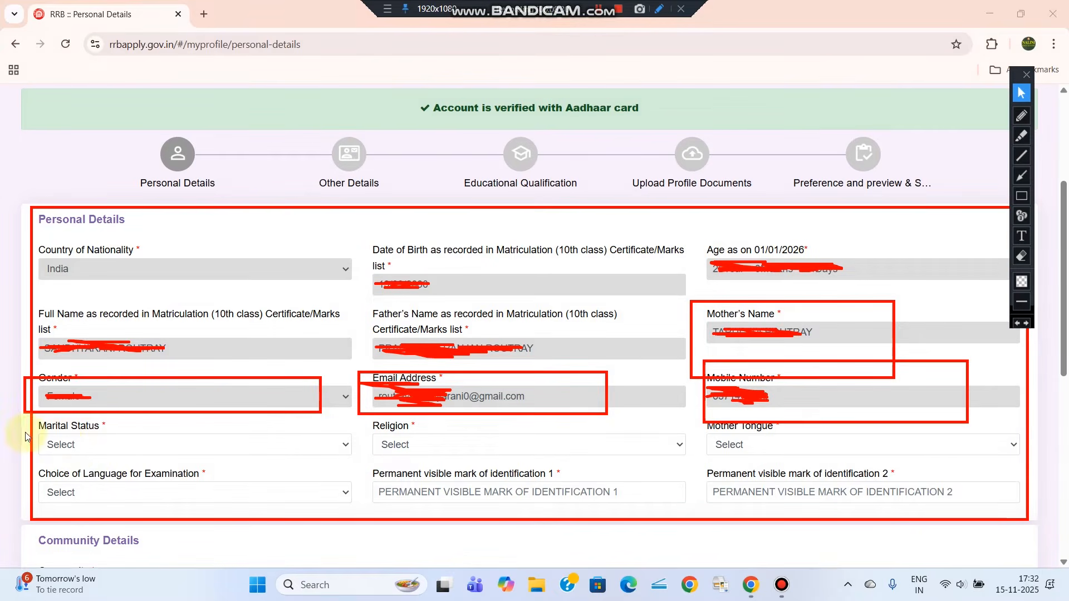
drag(34, 426, 92, 445)
Set marital status to Unmarried and religion to Hindu
click(104, 449)
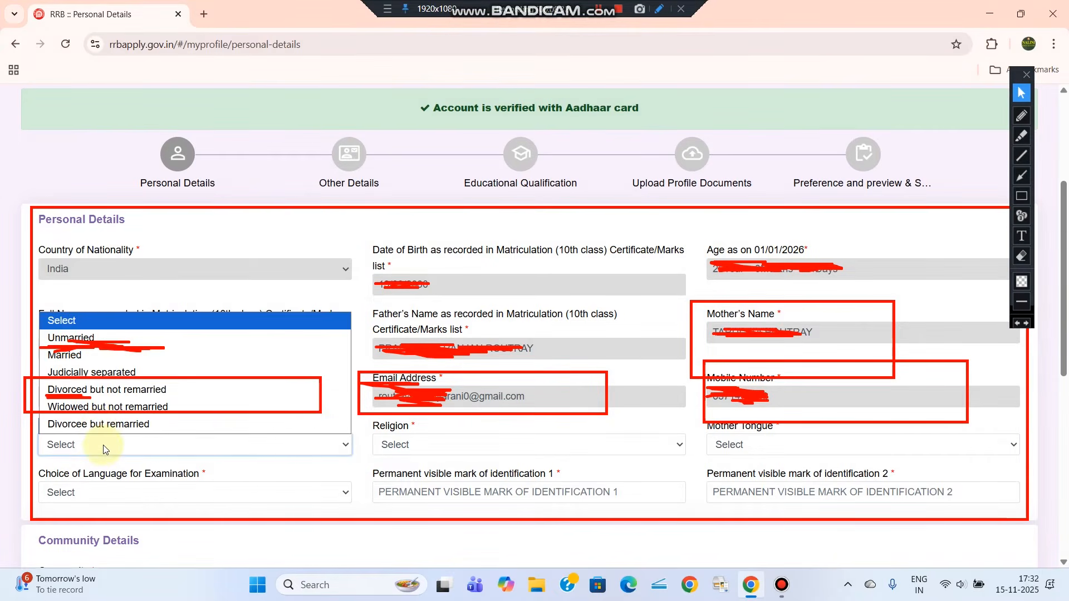
click(106, 337)
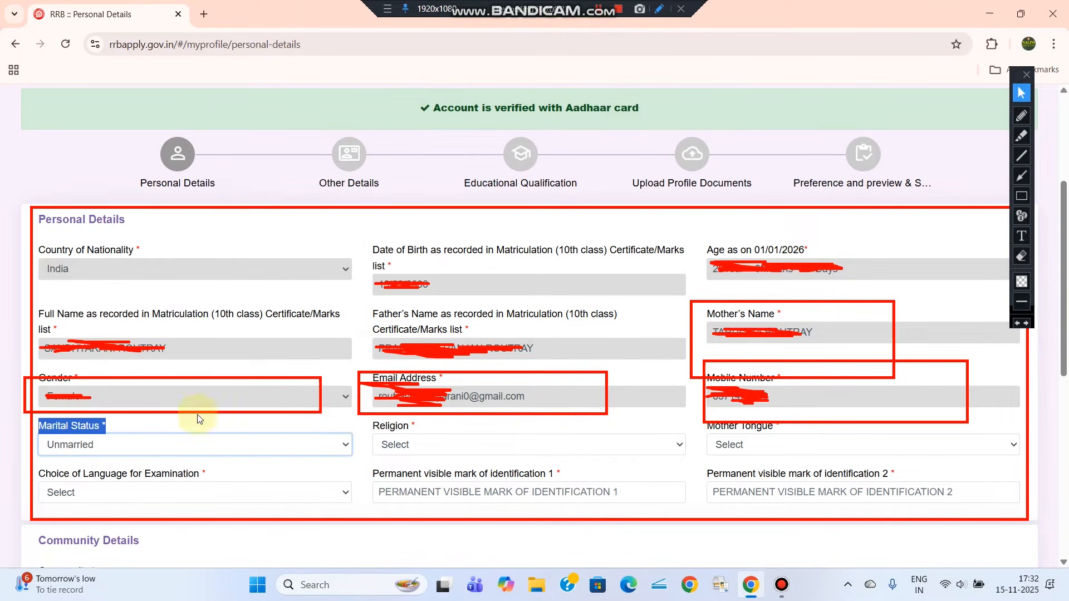
click(275, 427)
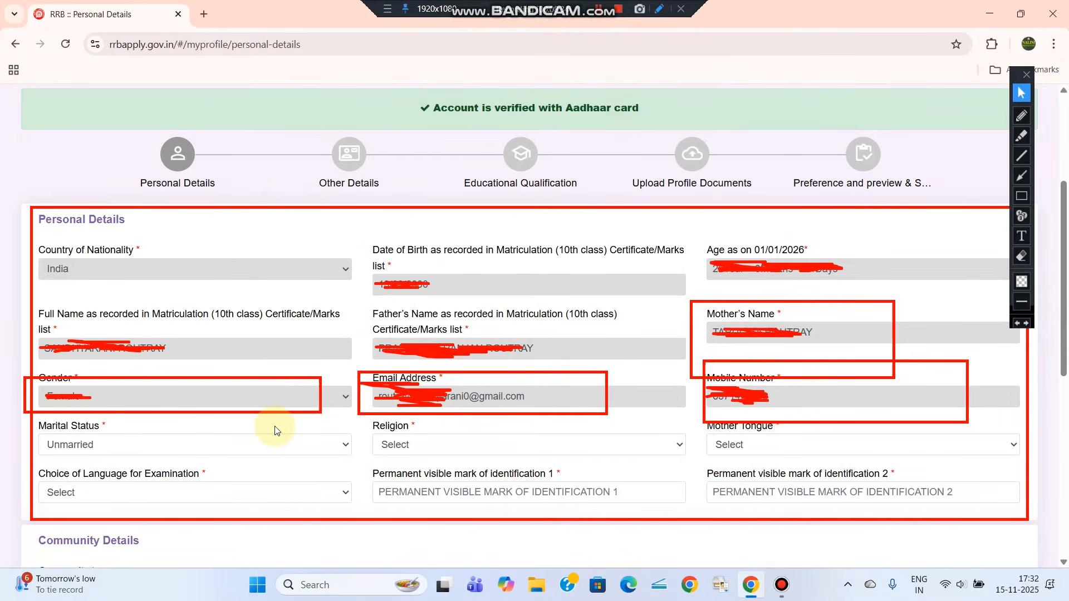
click(419, 445)
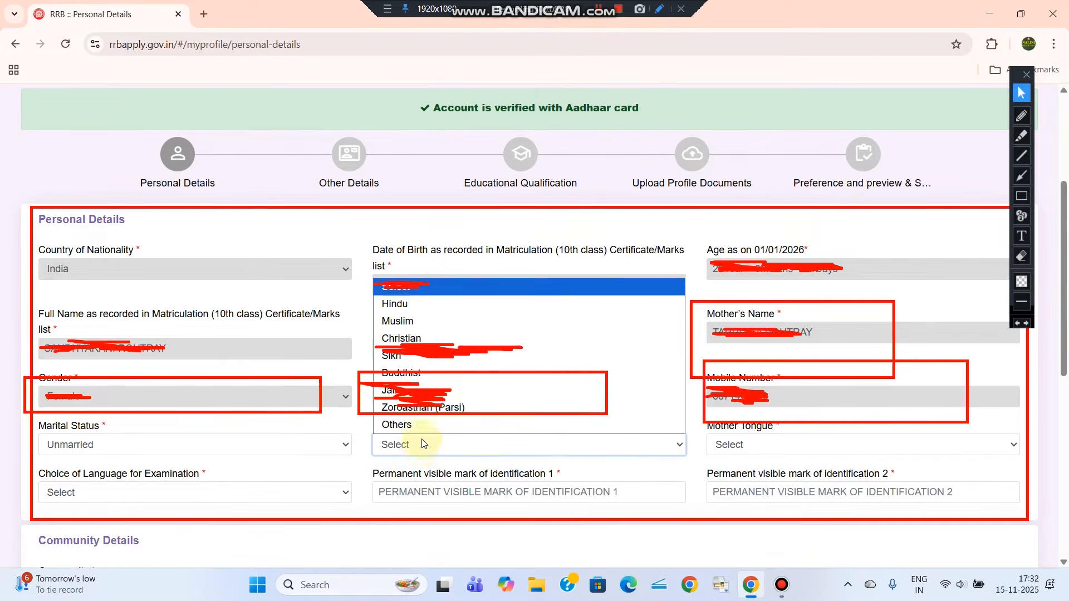
click(408, 311)
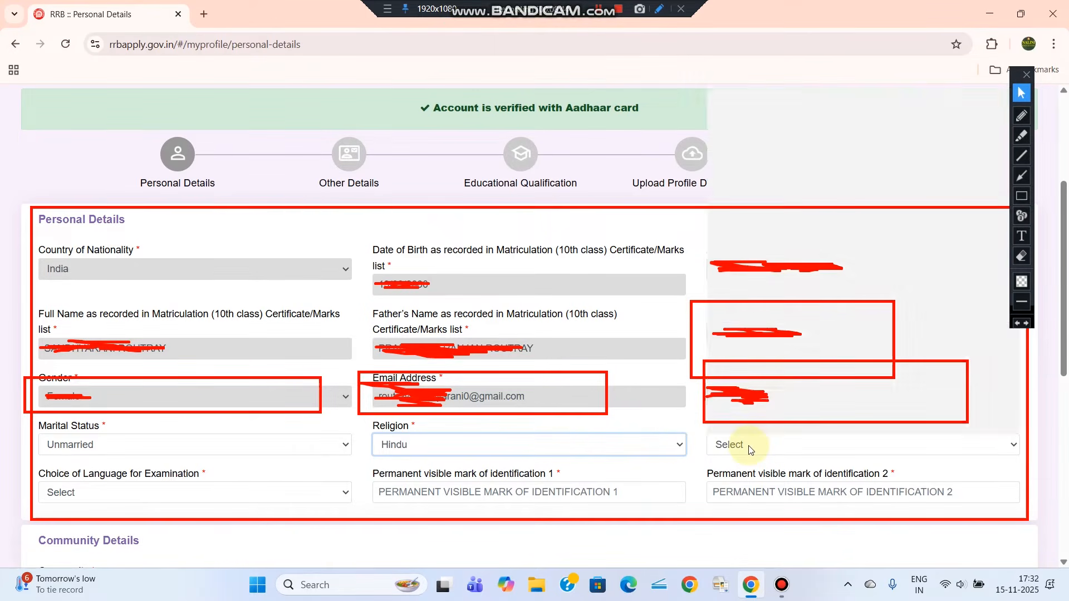
Set both mother tongue and examination language to Odia
click(750, 447)
click(734, 305)
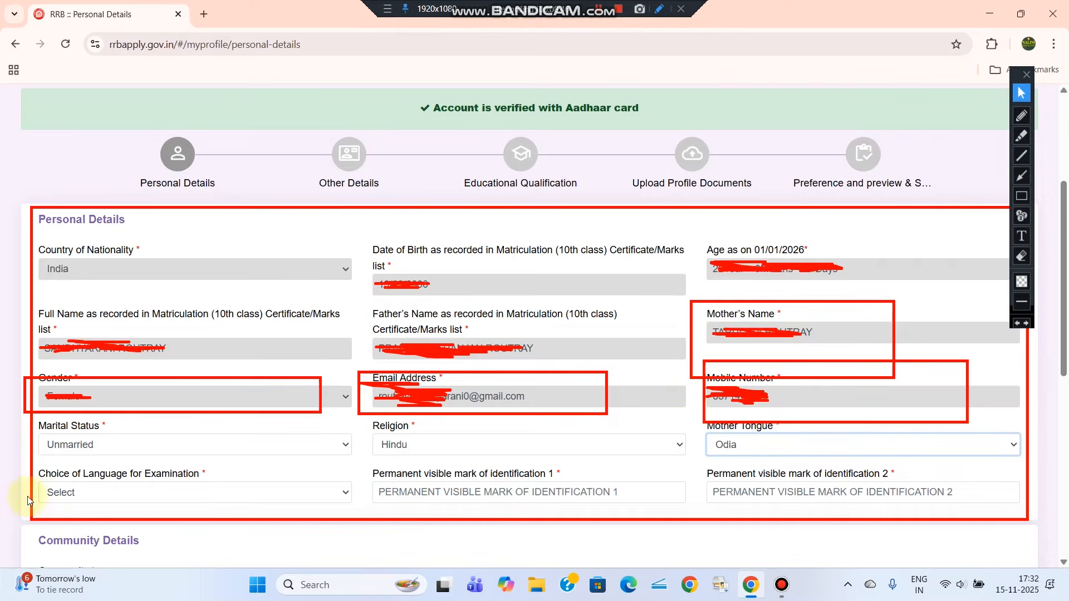
click(217, 493)
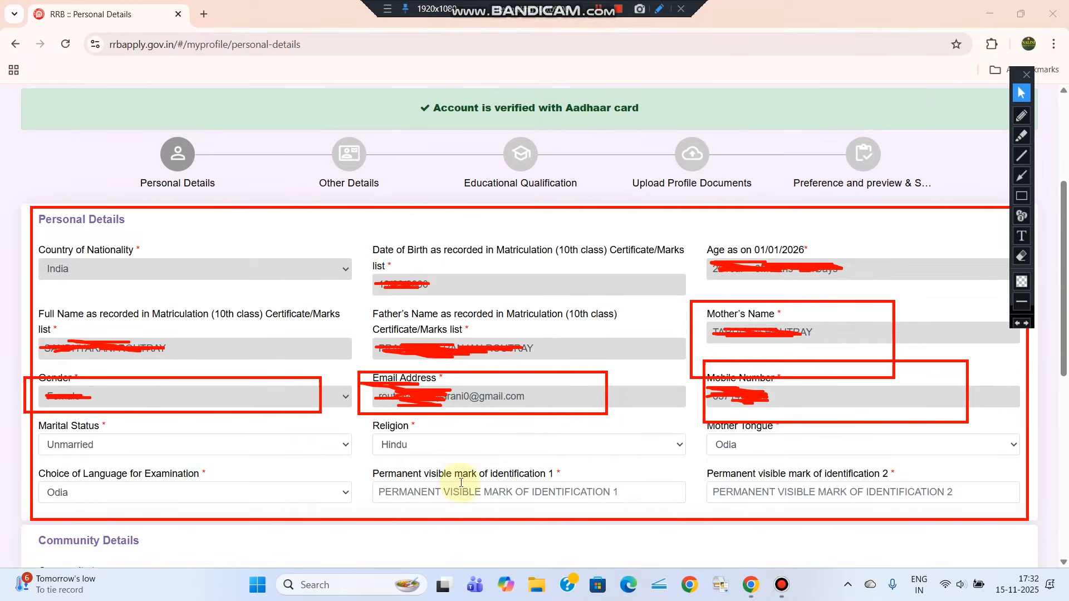
click(1021, 196)
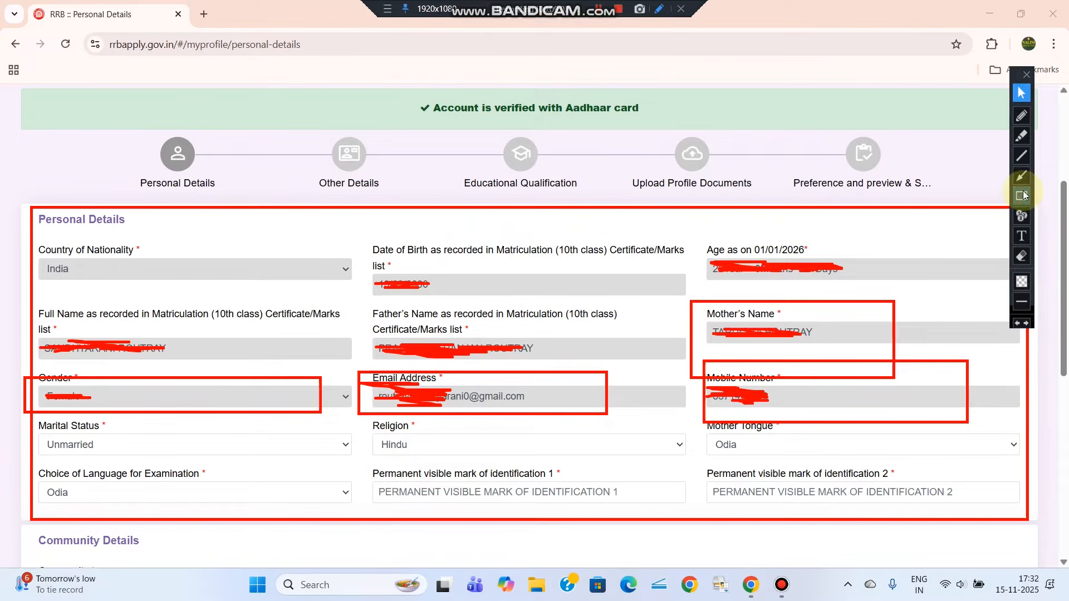
Scroll the Personal Details form down to the empty Community Details and Postal Address sections
drag(368, 466, 693, 509)
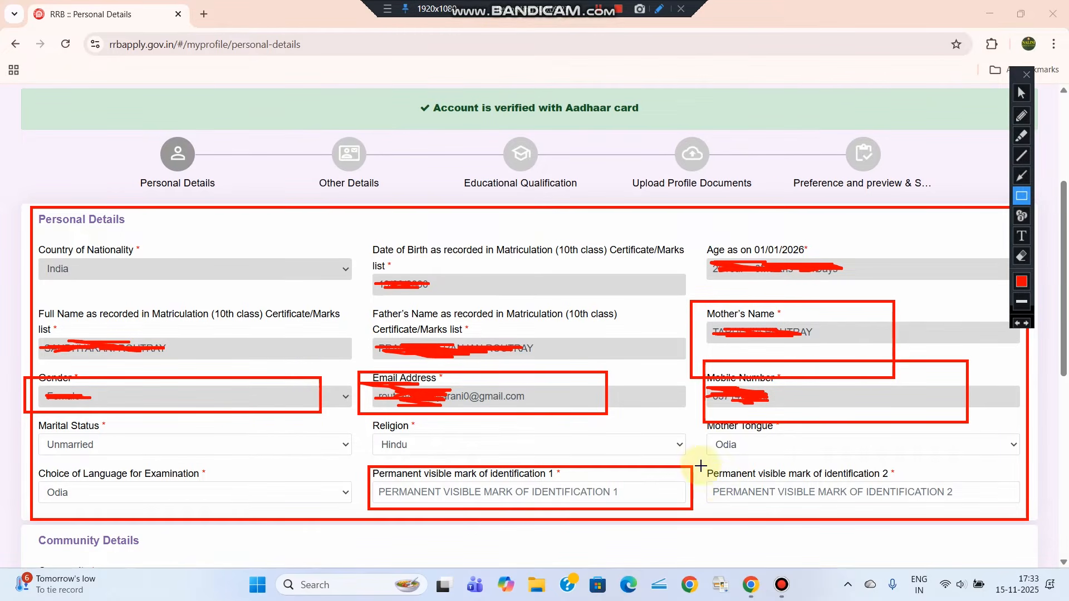
mouse_move(700, 464)
mouse_down()
mouse_move(811, 495)
mouse_move(1019, 513)
mouse_up()
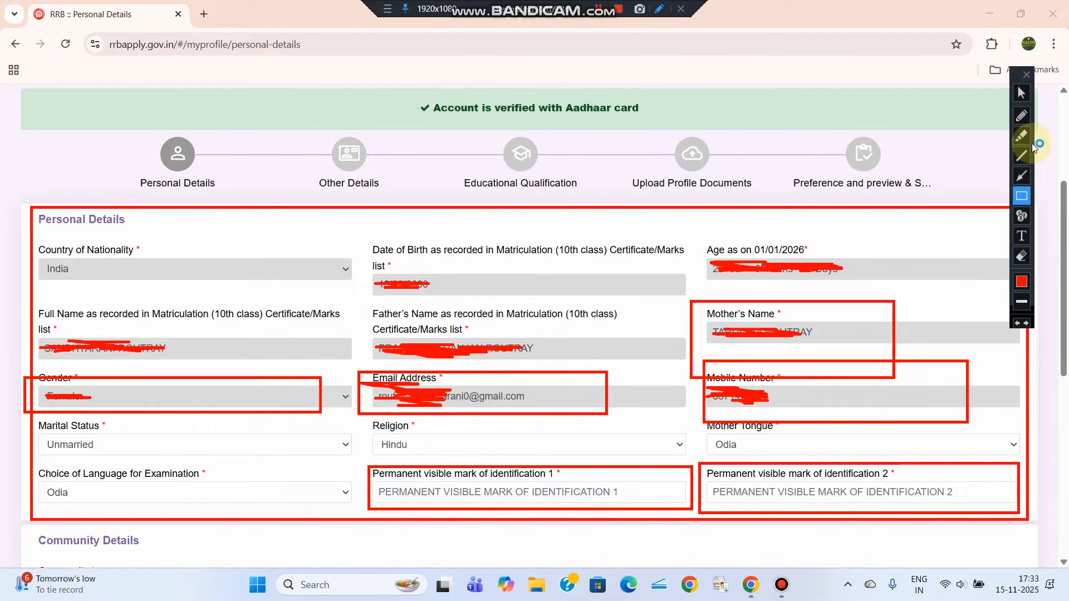
click(1021, 93)
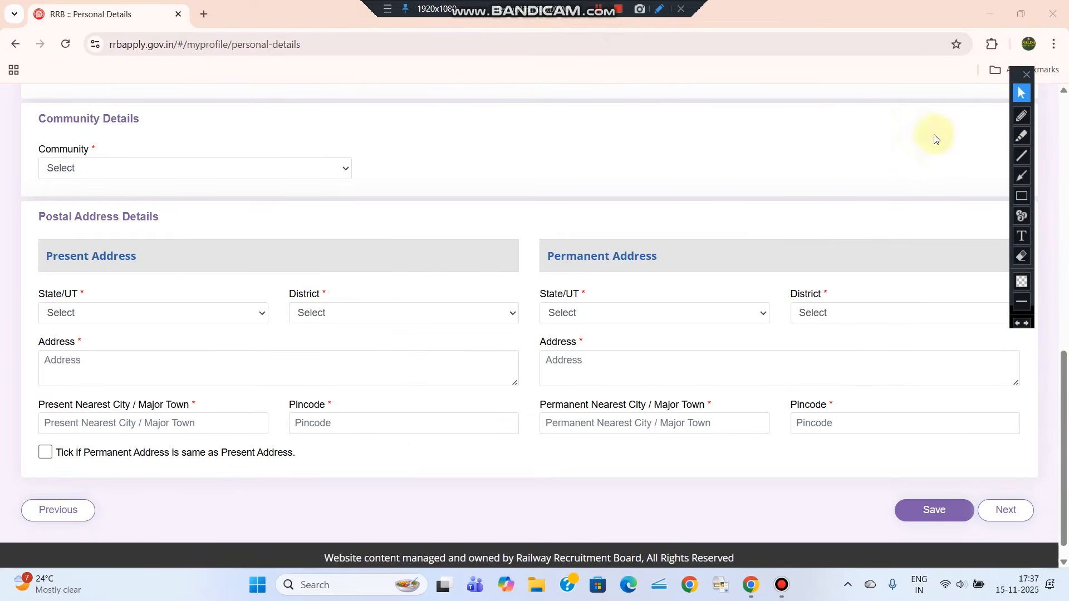
click(1022, 196)
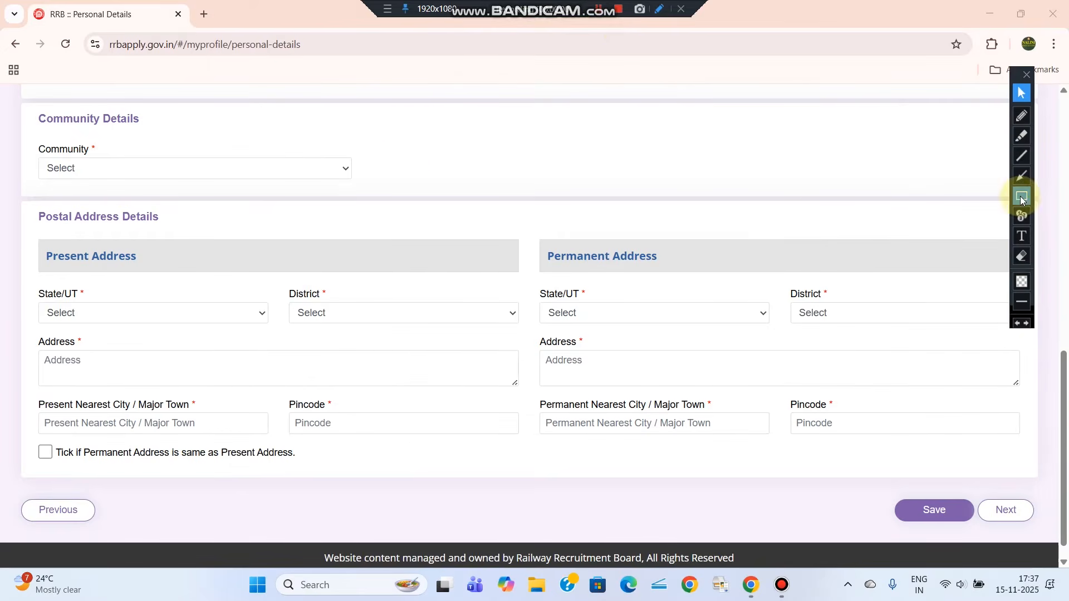
drag(19, 118, 400, 191)
Select UR (Unreserved) from the Community dropdown
click(1021, 93)
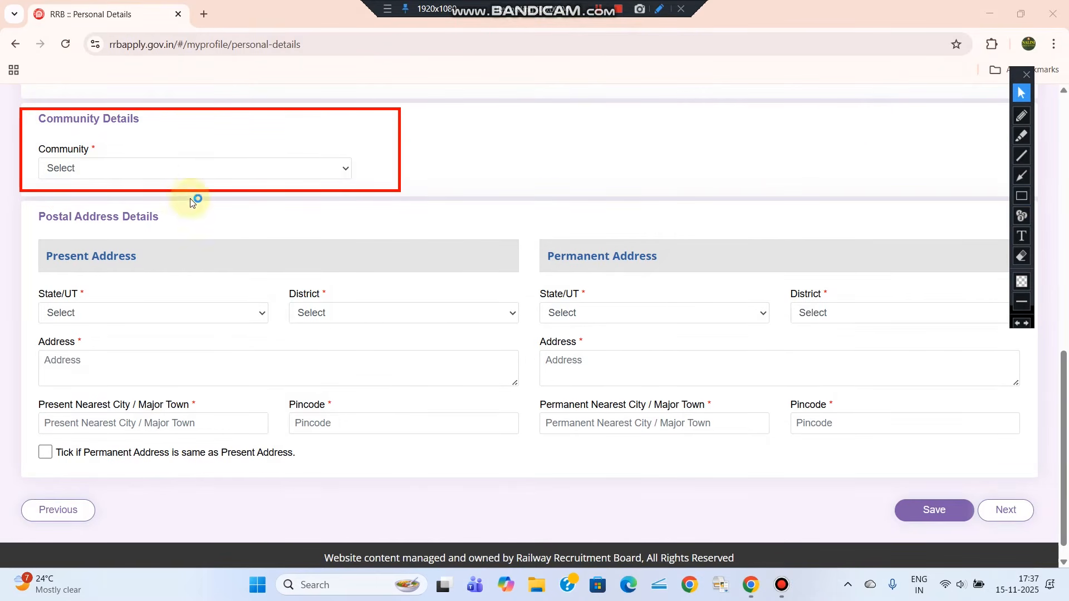
click(159, 171)
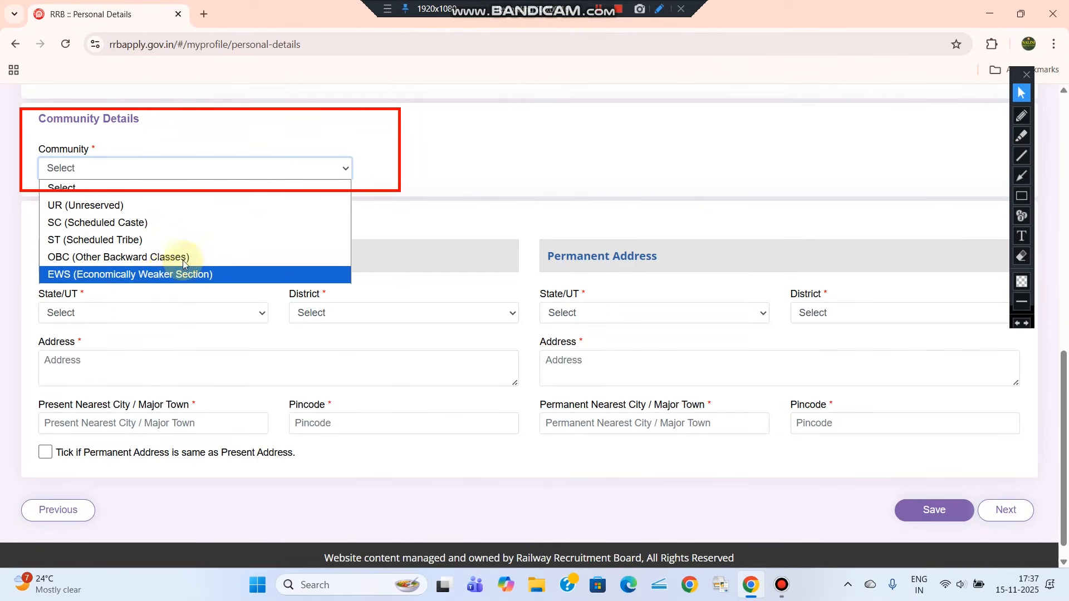
click(507, 193)
click(143, 174)
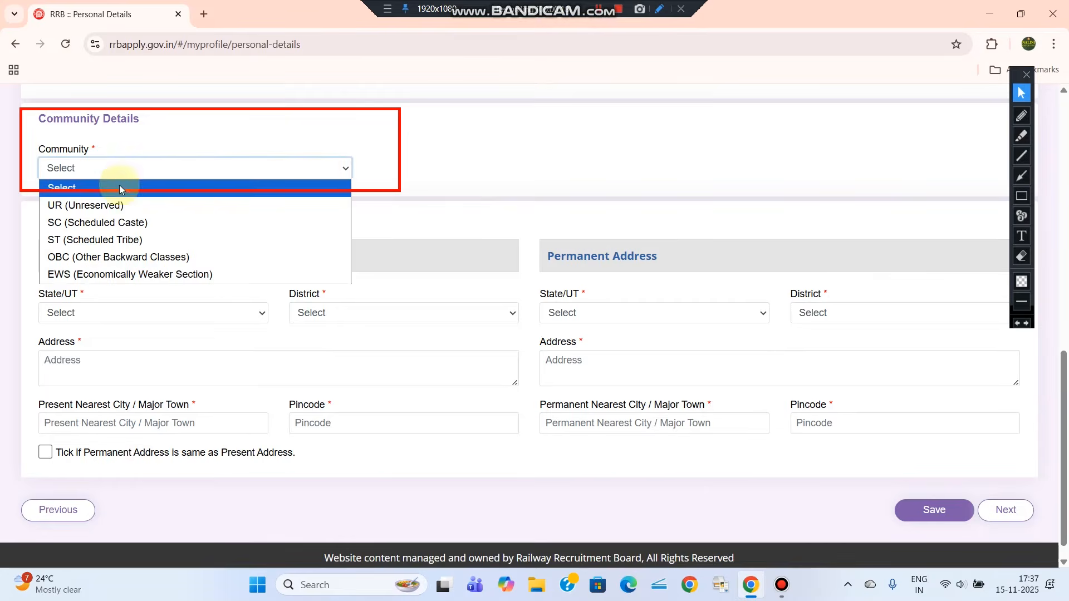
click(92, 204)
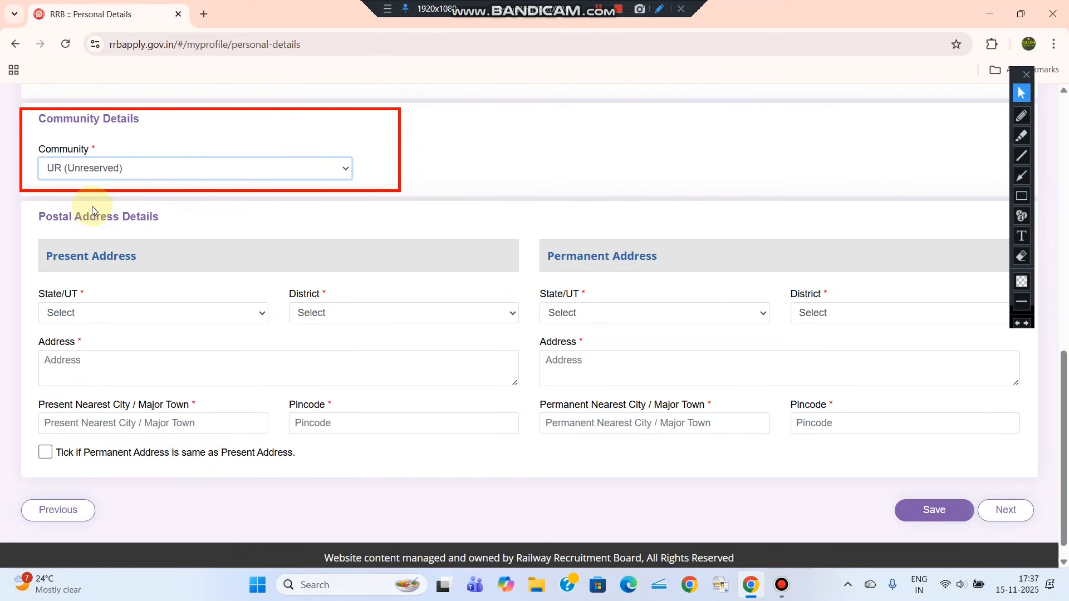
click(597, 6)
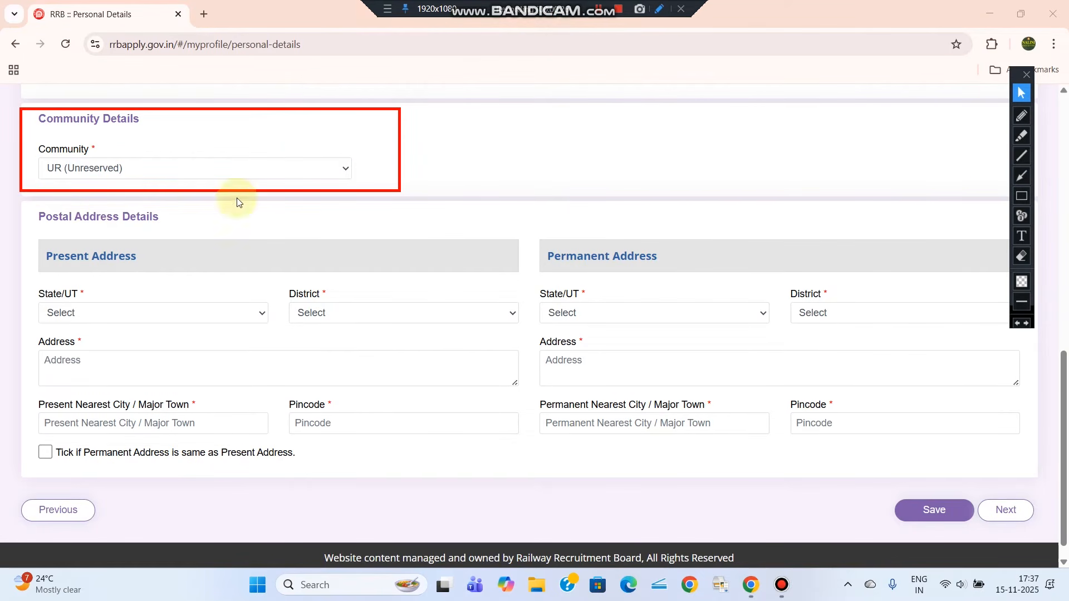
Set Present Address State/UT to ODISHA and District to Jagatsinghapur
click(1021, 198)
drag(32, 204, 215, 229)
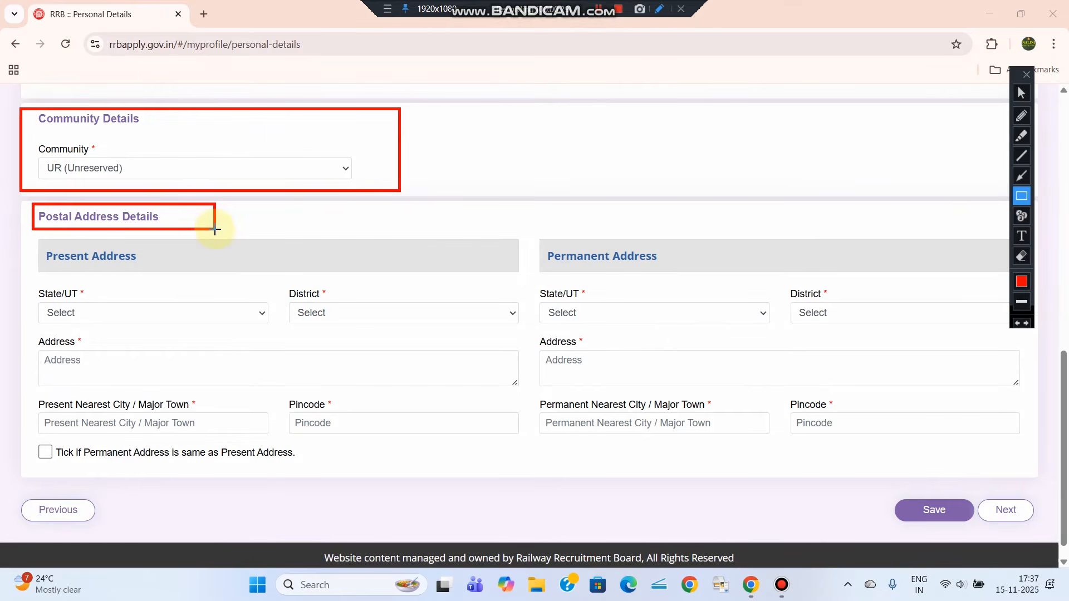
click(1022, 93)
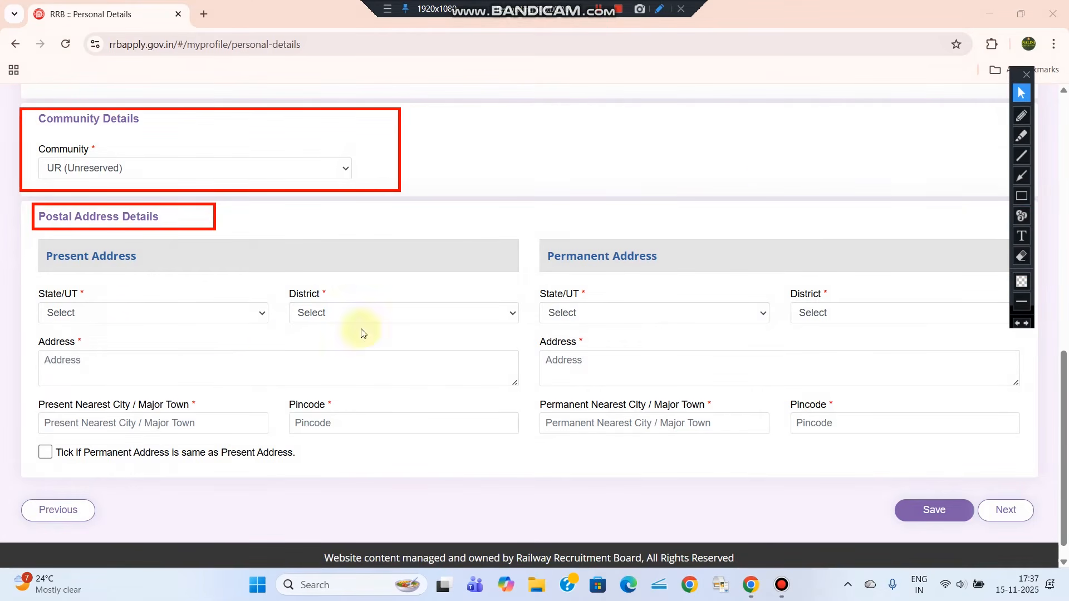
click(116, 314)
click(109, 309)
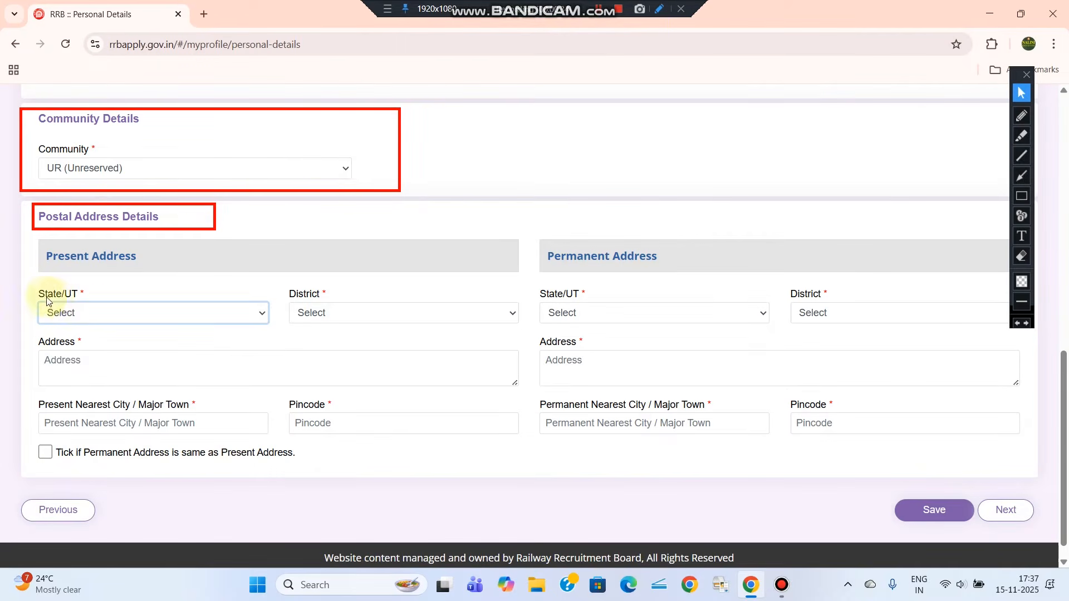
click(102, 313)
scroll(160, 160, down, 5)
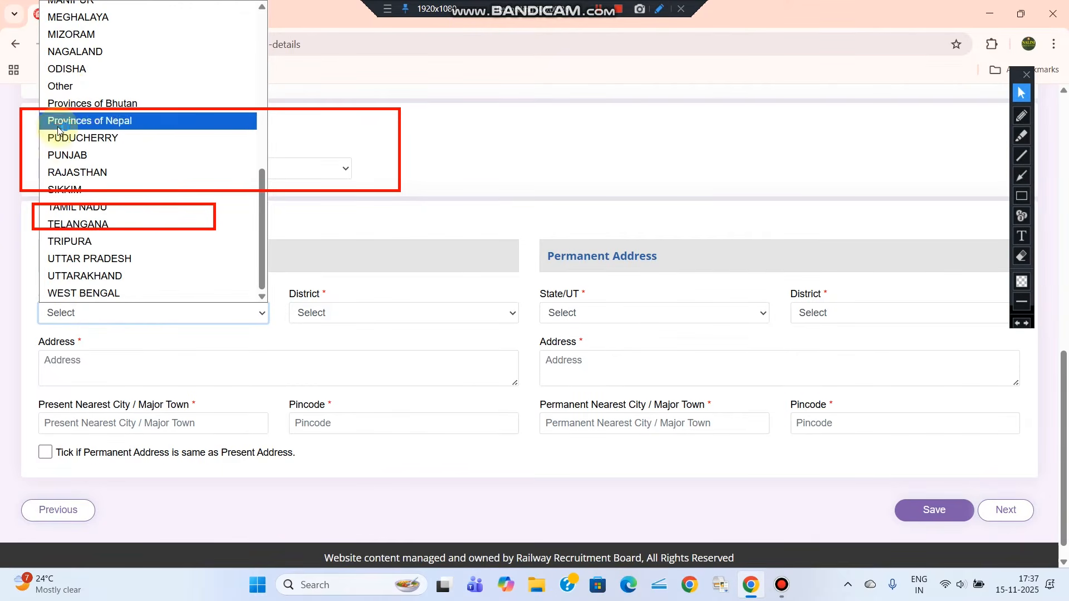
click(66, 69)
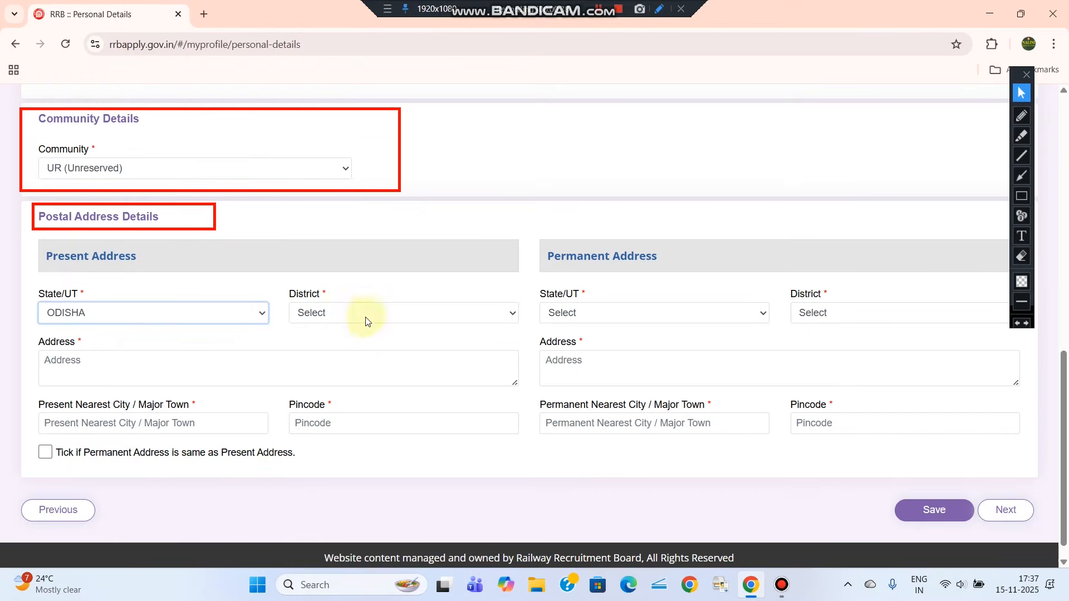
click(339, 312)
click(345, 206)
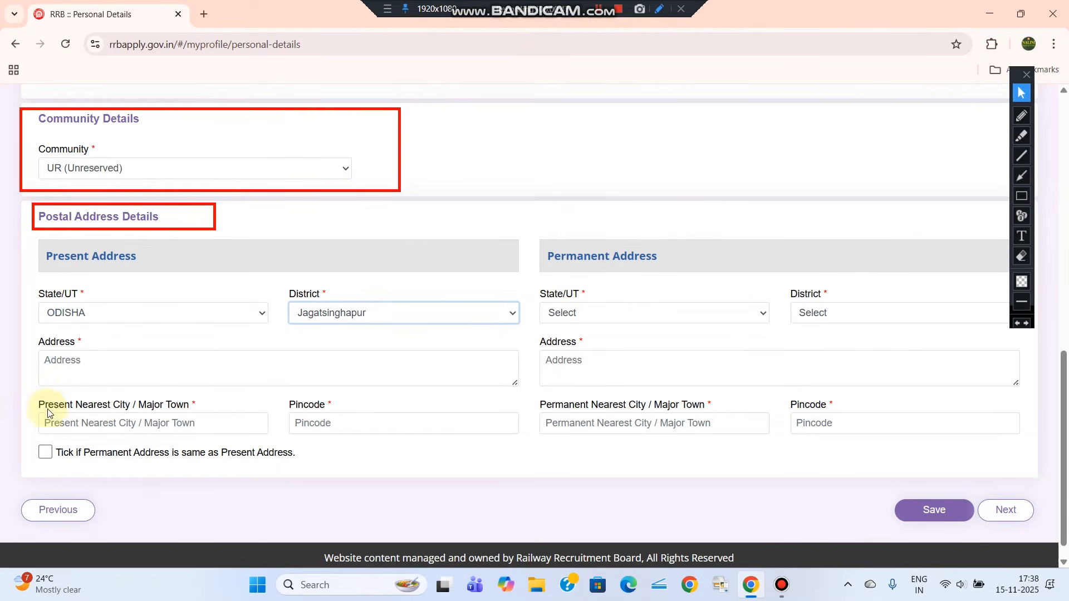
Look over the Present Address entries and the still-blank Permanent Address fields
drag(40, 410, 197, 407)
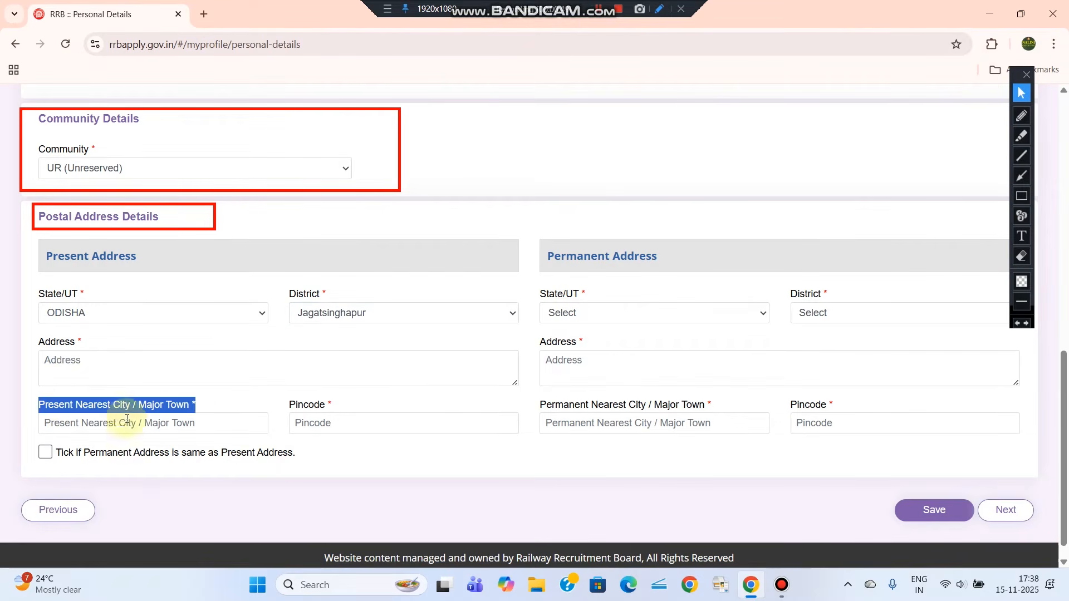
click(226, 401)
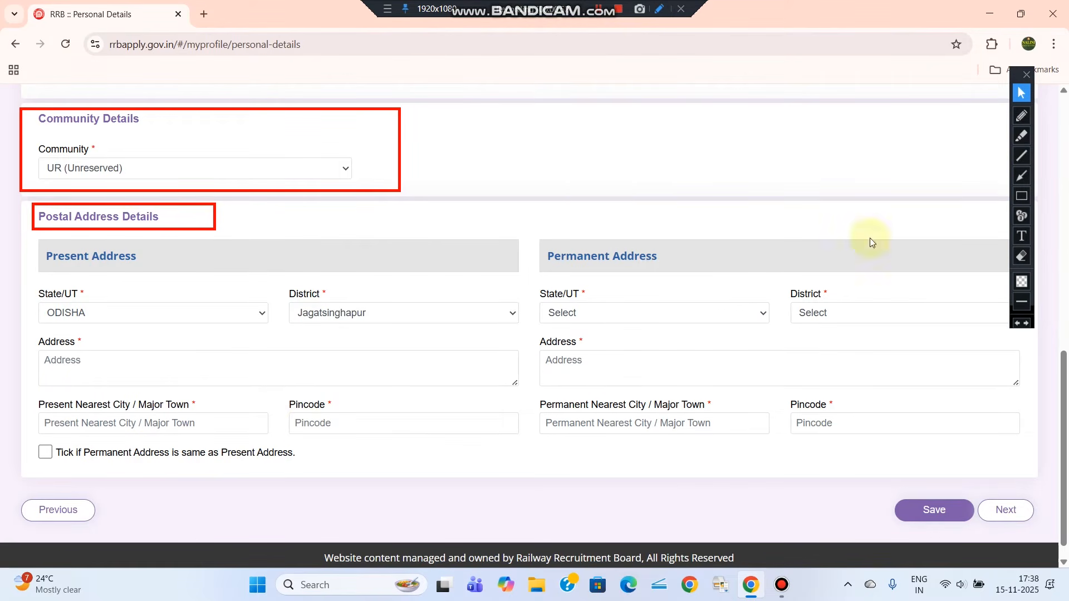
click(1021, 196)
drag(43, 245, 158, 268)
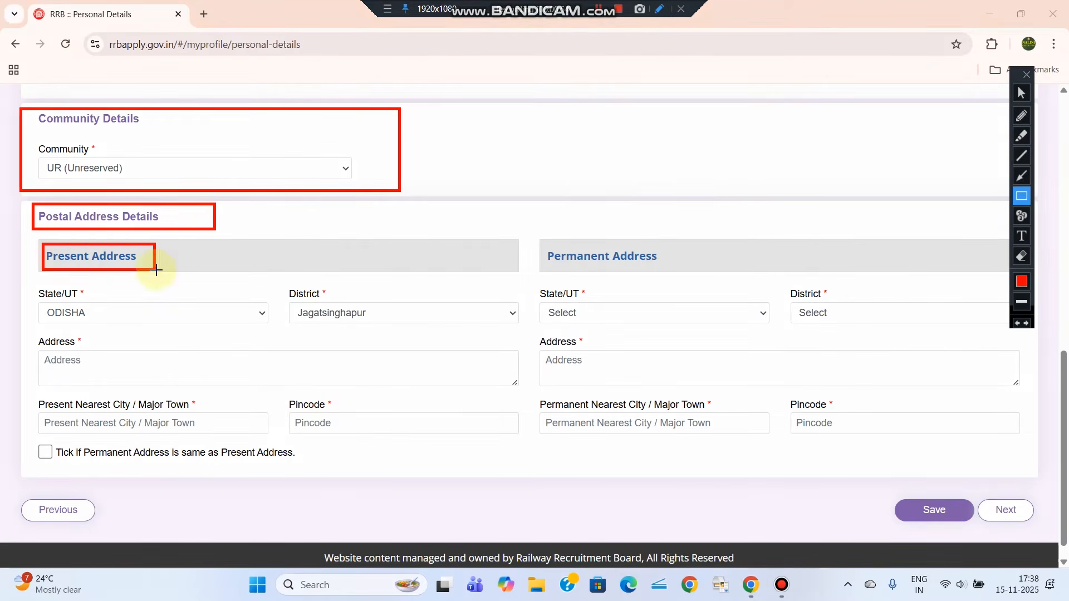
drag(540, 244, 673, 269)
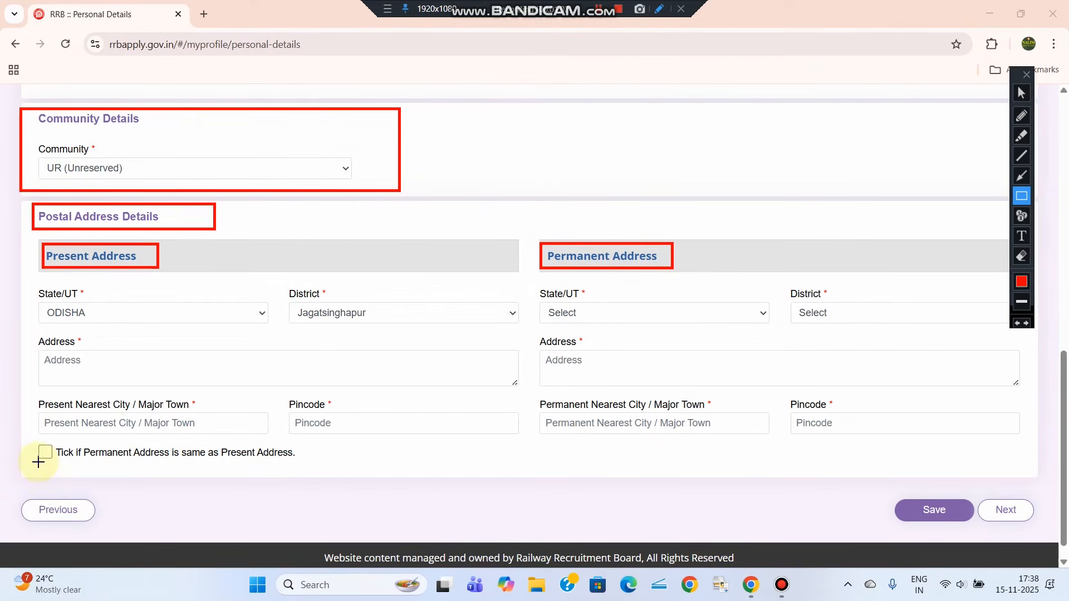
drag(29, 438, 63, 468)
mouse_move(536, 231)
mouse_down()
mouse_move(593, 310)
mouse_move(911, 435)
mouse_move(1028, 455)
mouse_up()
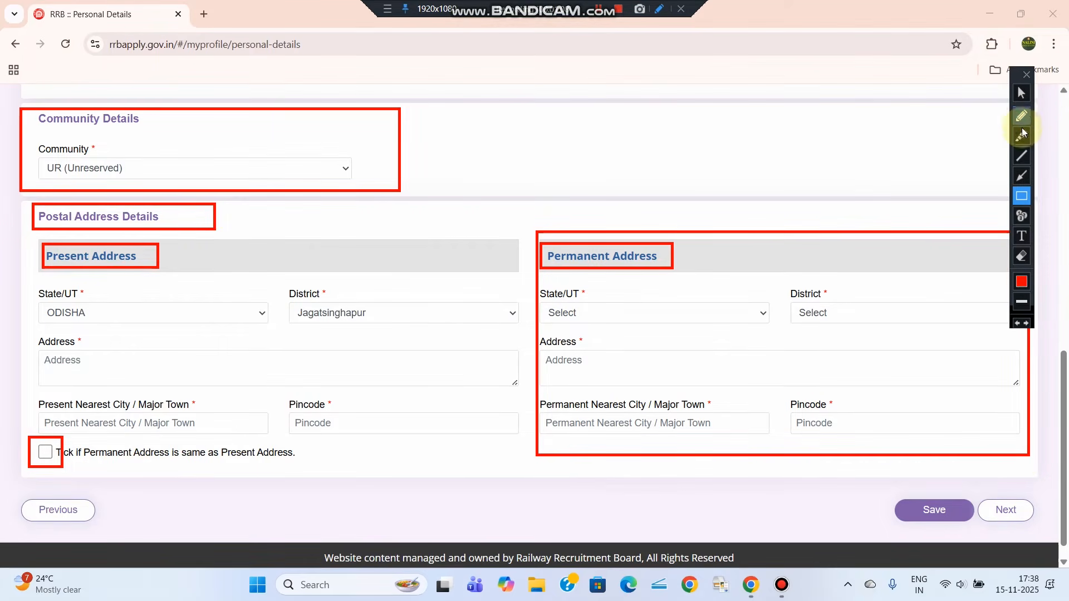
click(1022, 111)
drag(863, 521, 921, 497)
click(1022, 93)
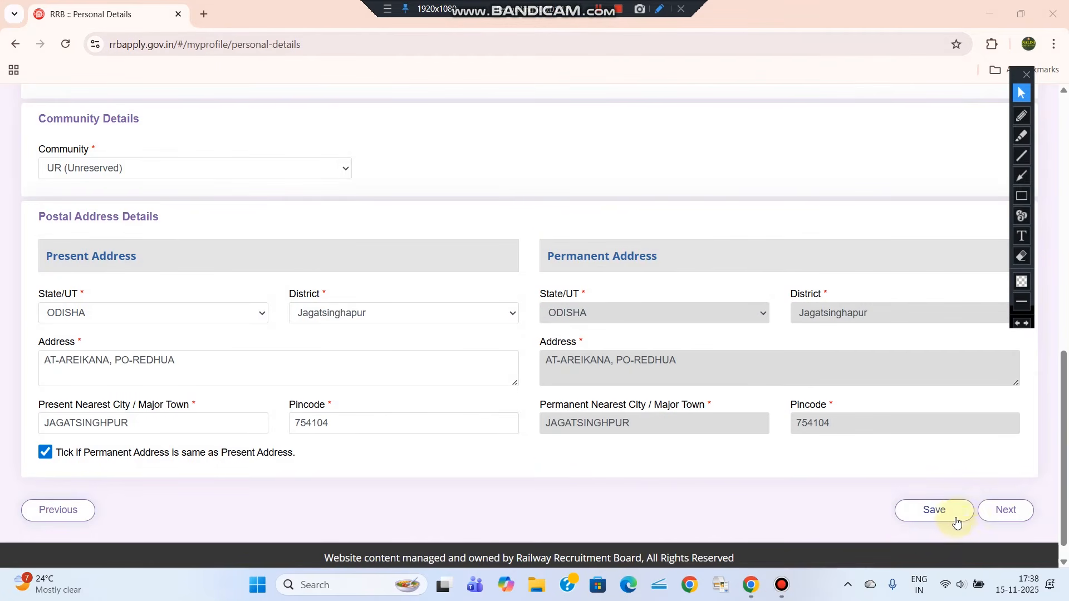
Save the personal details and move on to the Other Details page
click(956, 523)
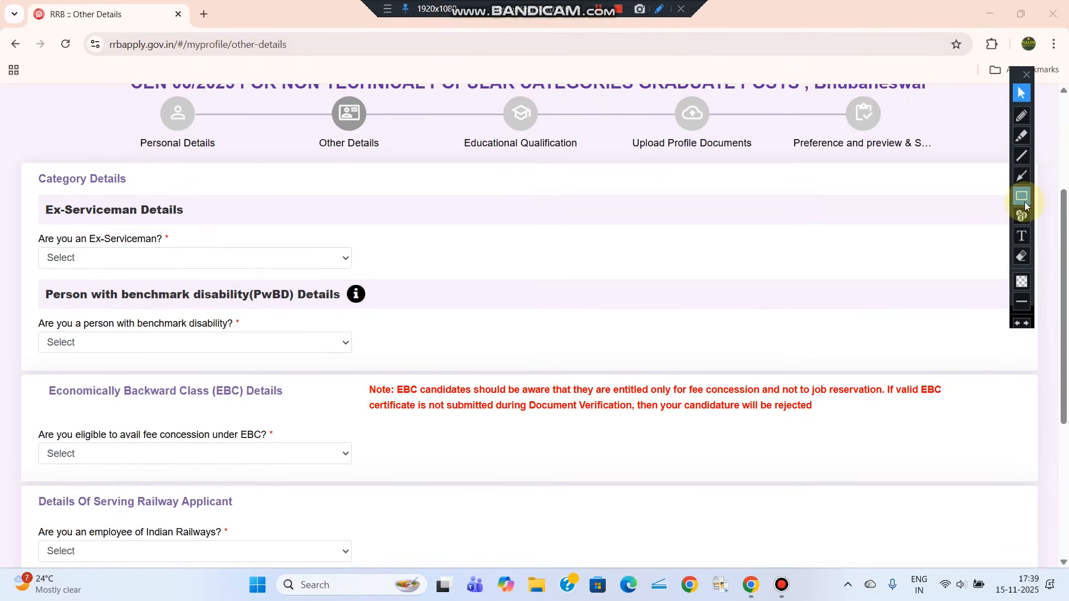
click(1022, 196)
drag(13, 166, 174, 199)
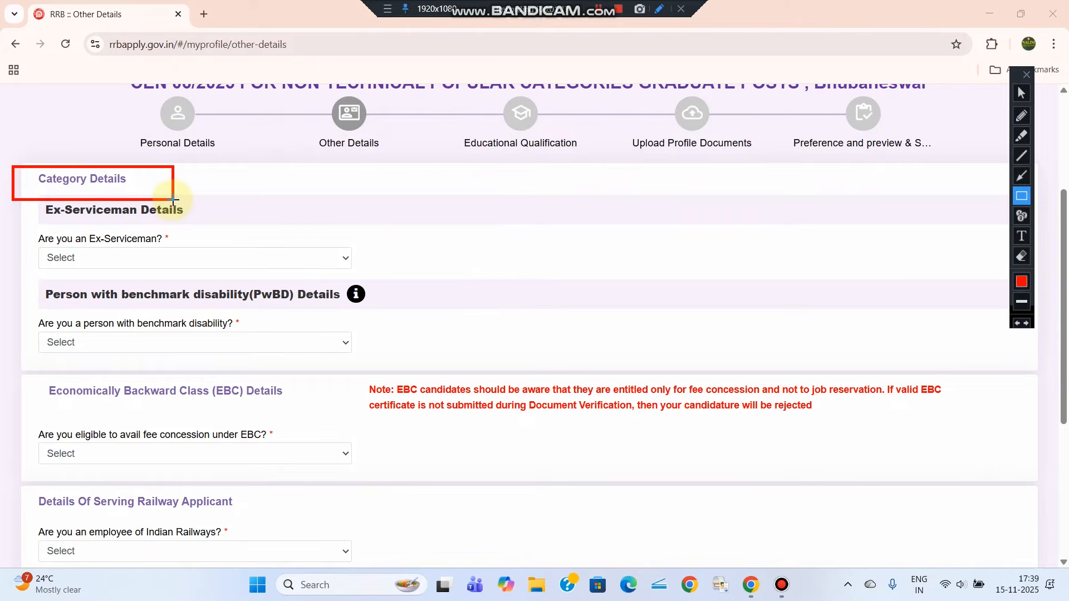
drag(13, 194, 215, 226)
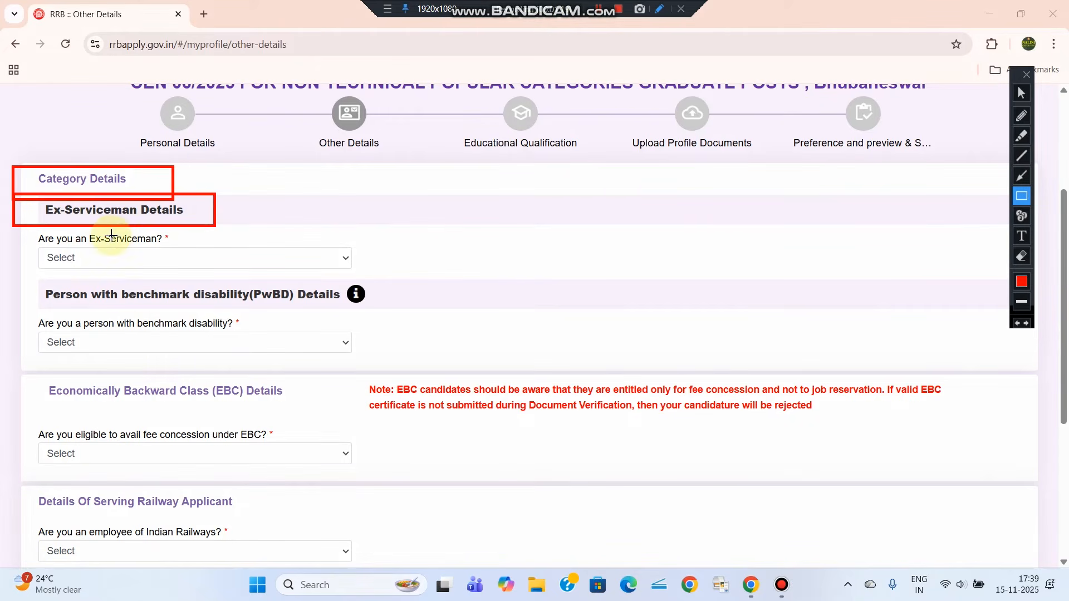
drag(28, 231, 366, 277)
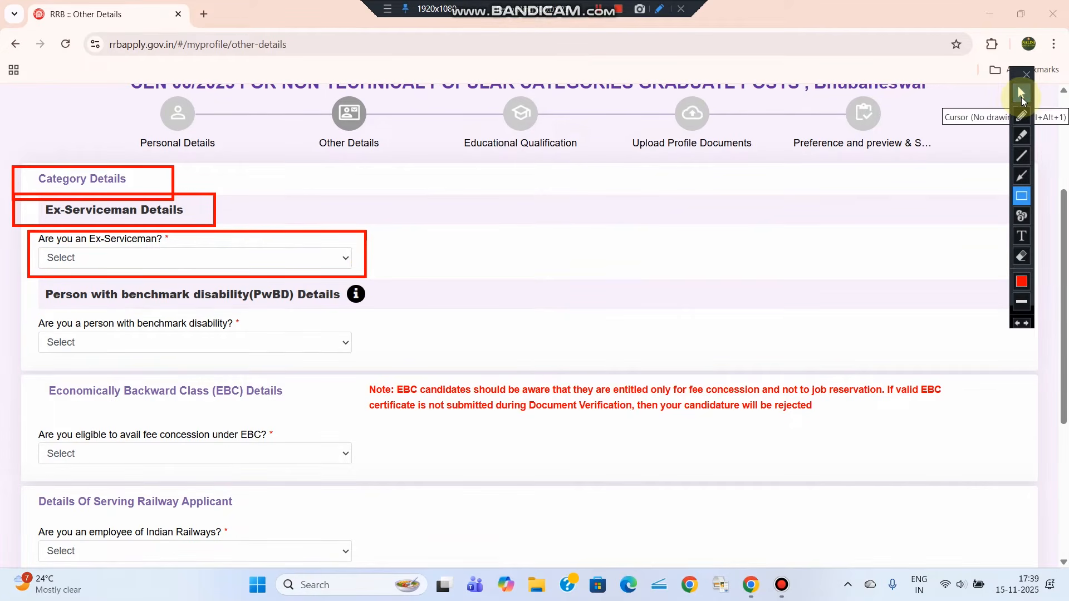
click(1021, 93)
Answer No to the Ex-Serviceman and benchmark disability questions
click(72, 258)
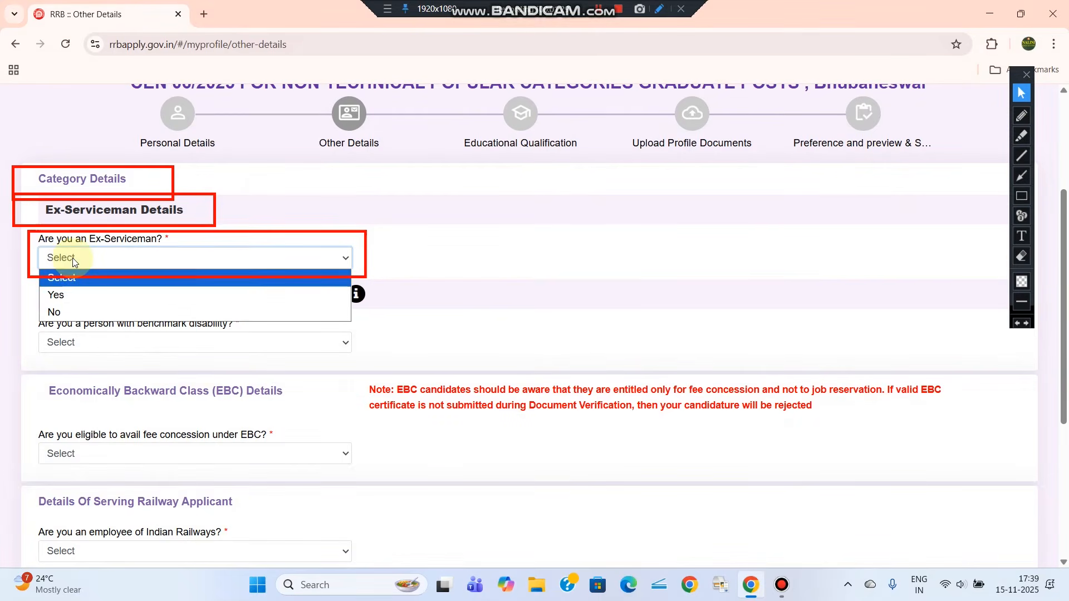
click(65, 313)
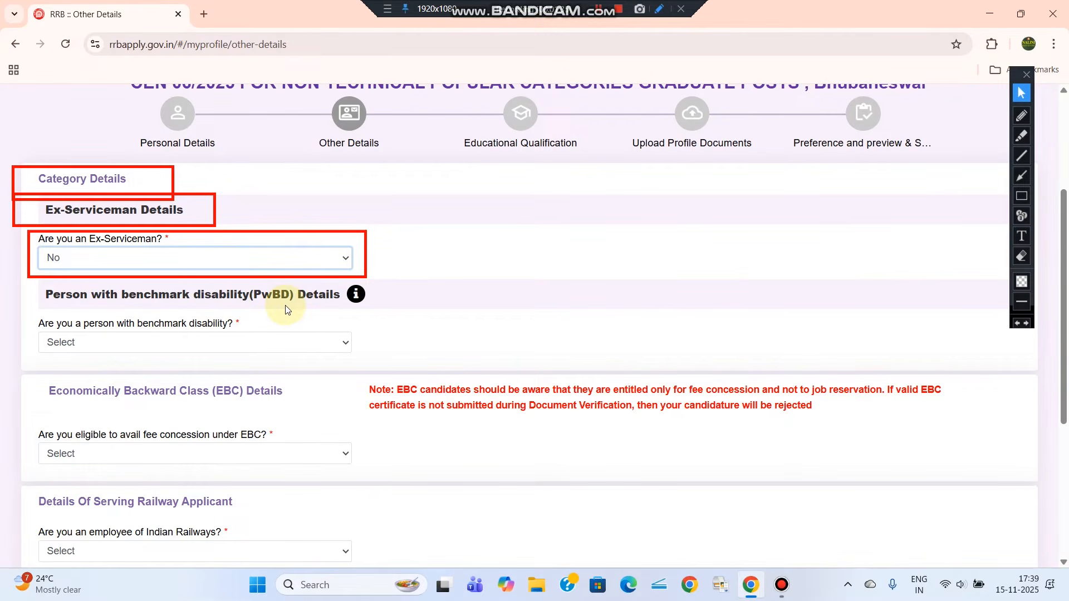
click(1021, 196)
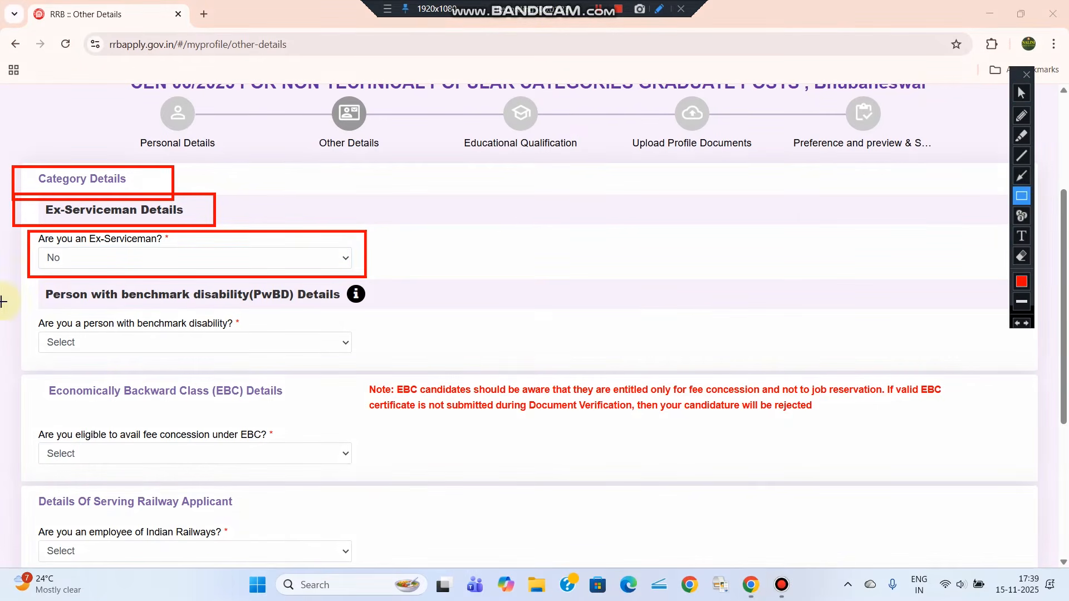
mouse_move(25, 280)
mouse_down()
mouse_move(84, 322)
mouse_move(382, 364)
mouse_up()
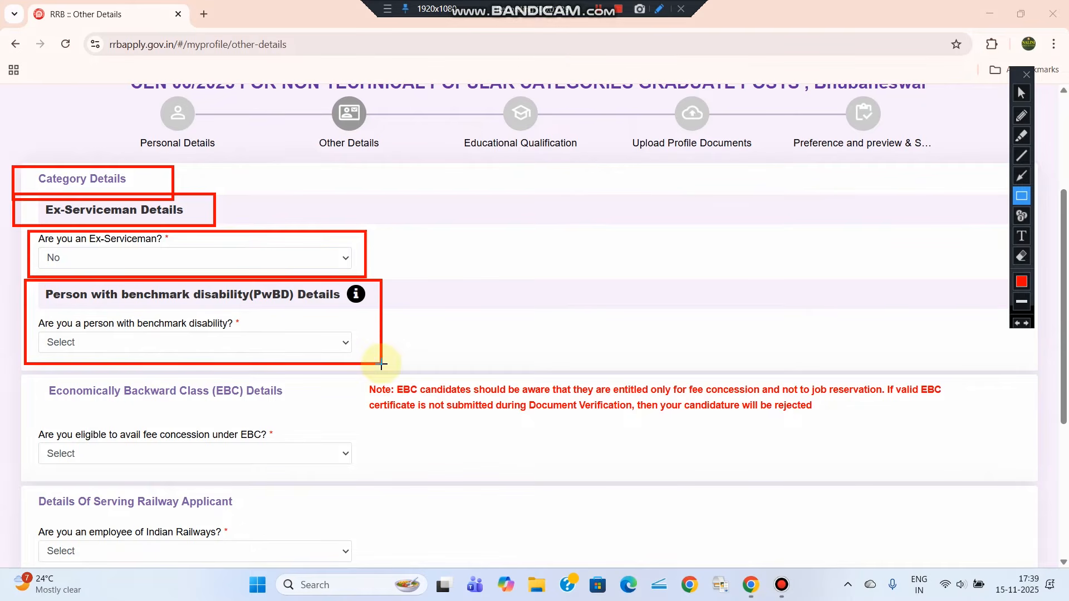
click(1021, 93)
click(89, 342)
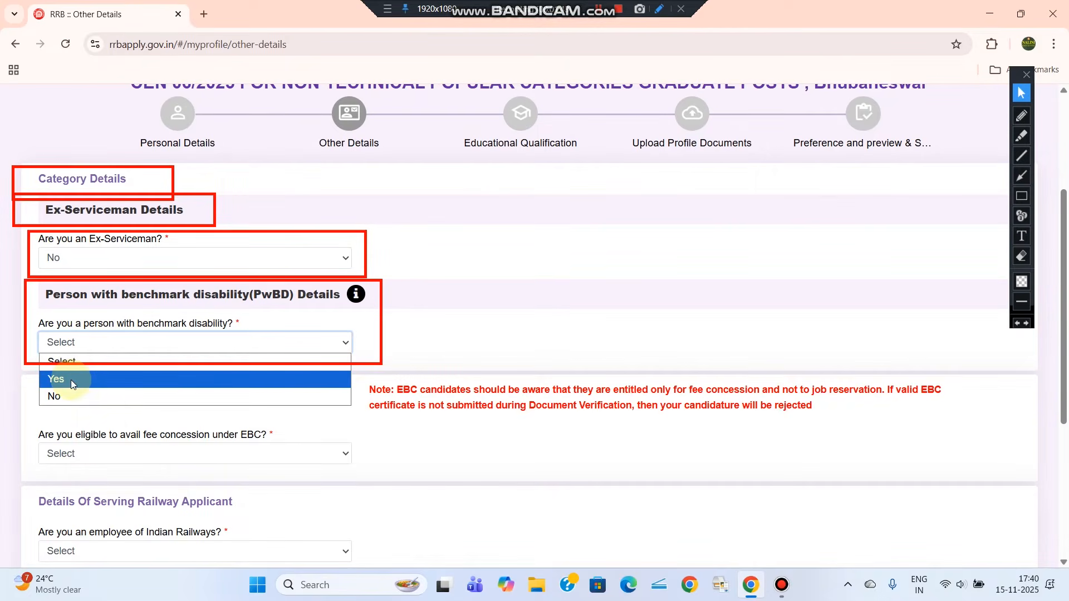
click(61, 395)
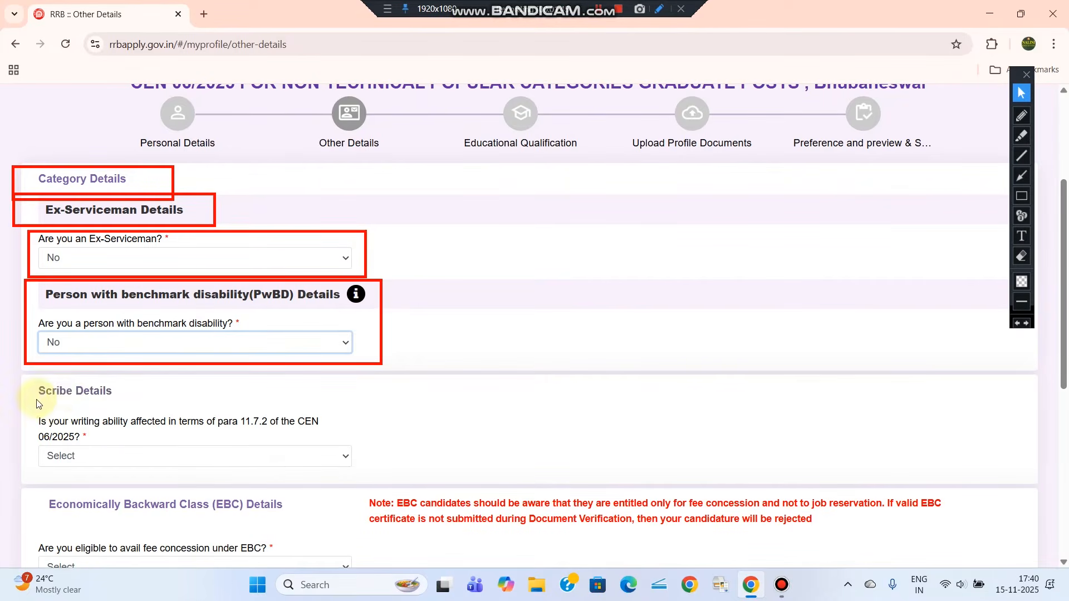
Answer No to the scribe writing-ability question
drag(35, 393, 144, 398)
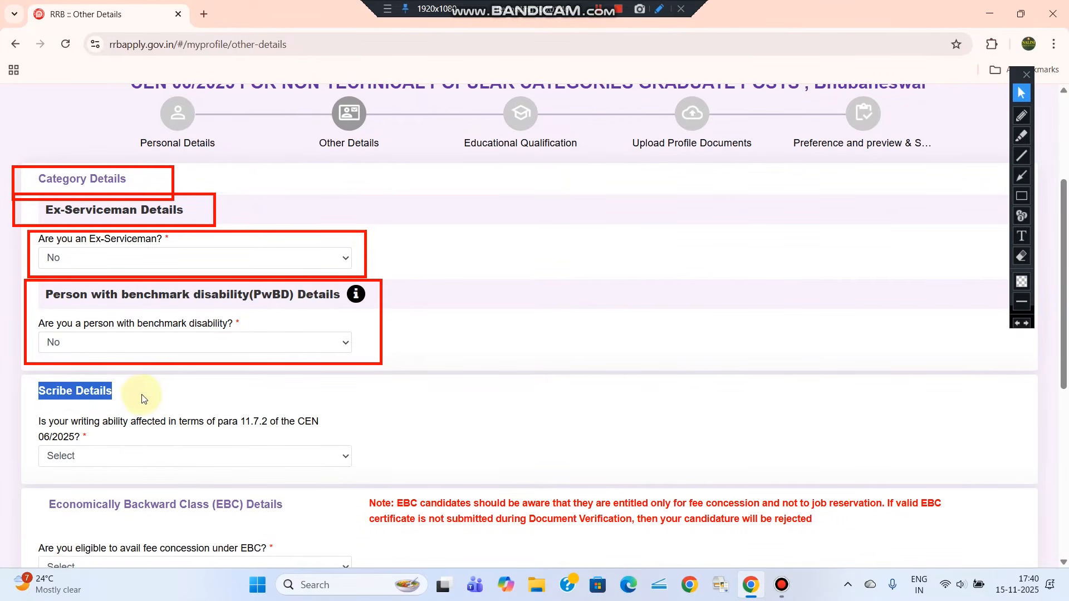
click(83, 455)
click(64, 509)
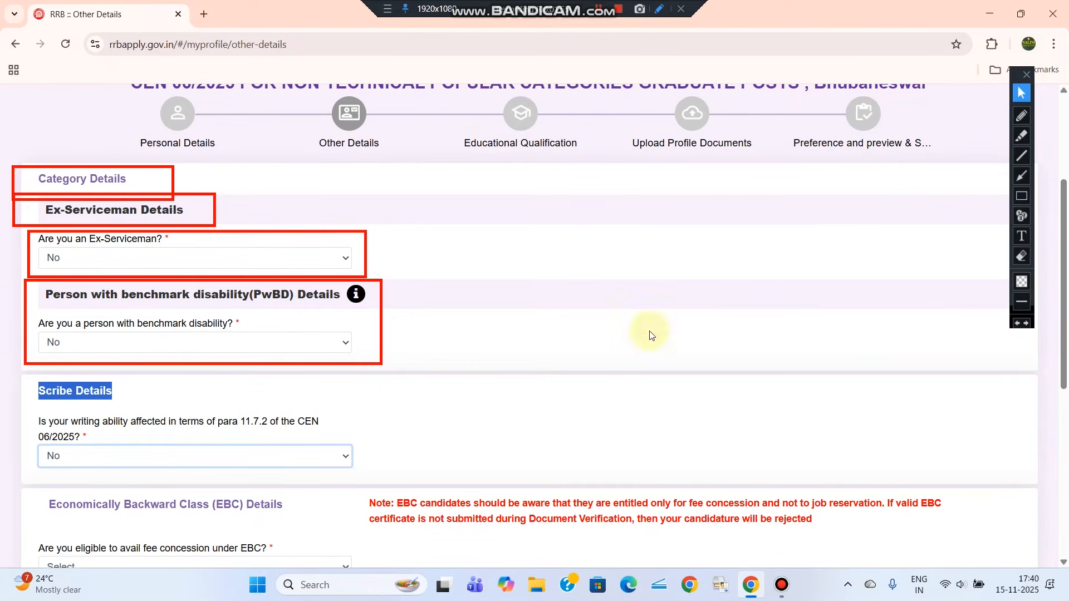
click(1020, 259)
click(1023, 92)
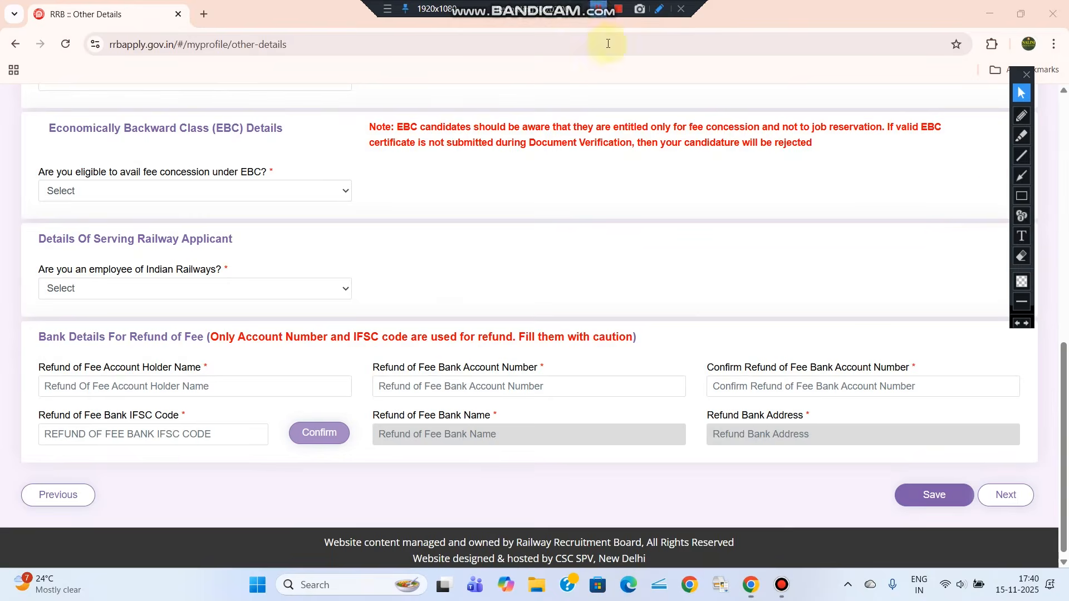
click(1021, 196)
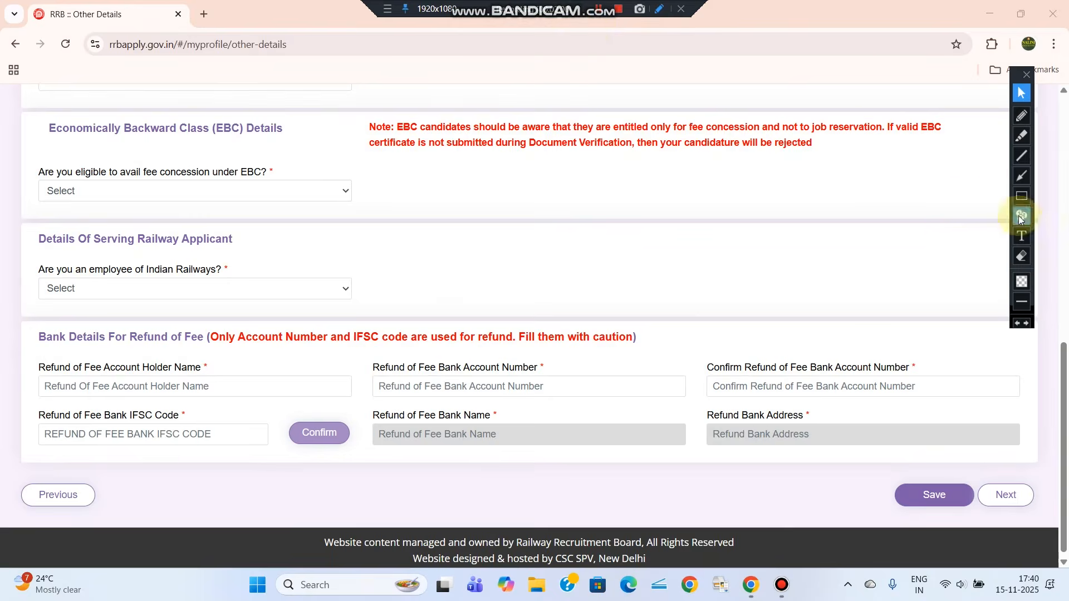
Answer No to the EBC fee concession question
mouse_move(39, 115)
mouse_down()
mouse_move(125, 149)
mouse_move(298, 143)
mouse_up()
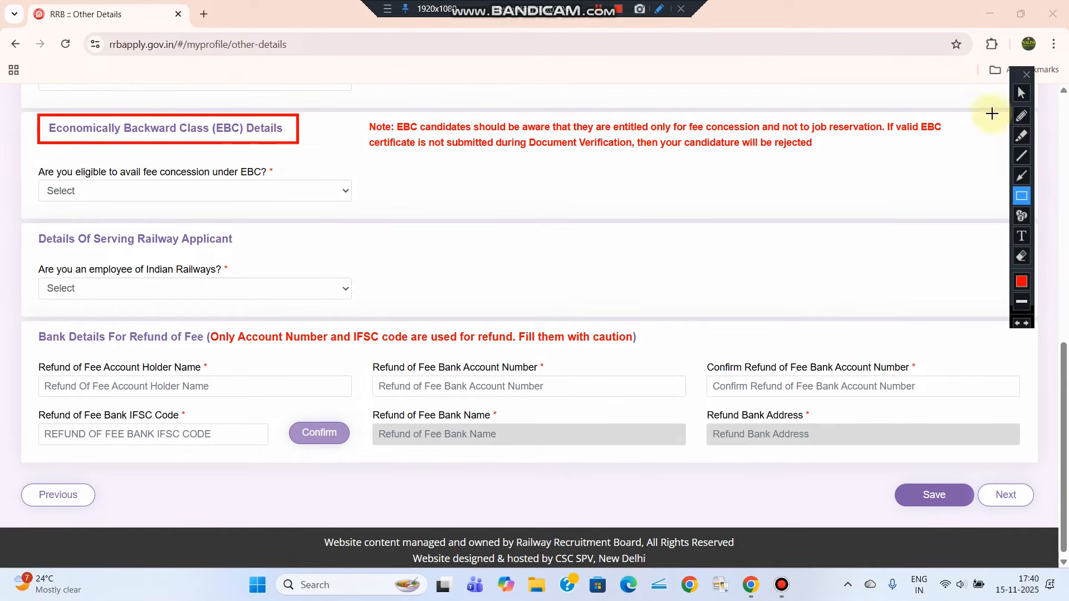
click(1021, 92)
click(137, 191)
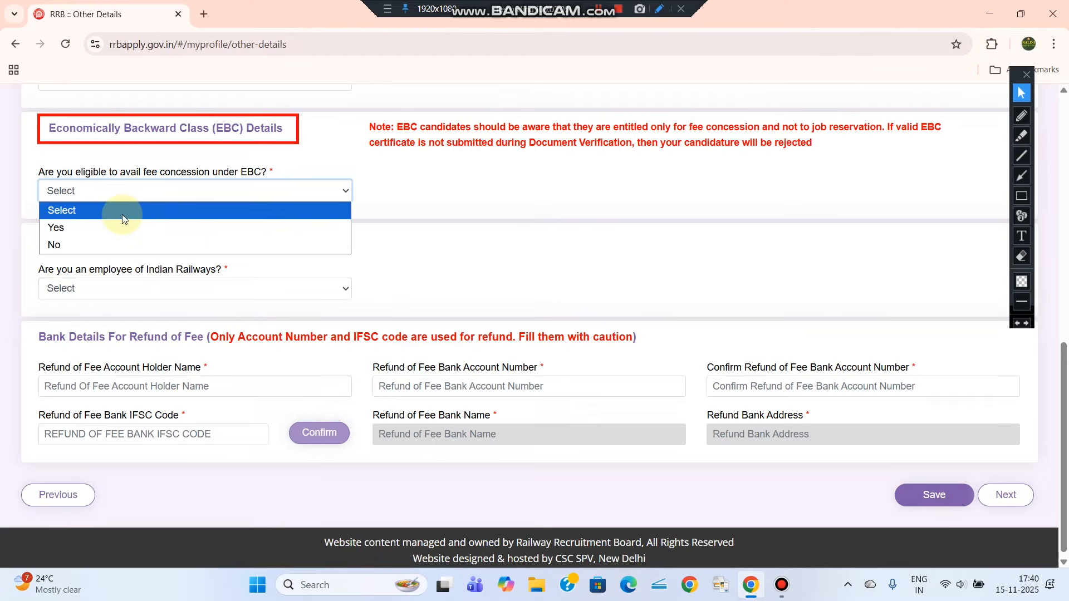
click(68, 245)
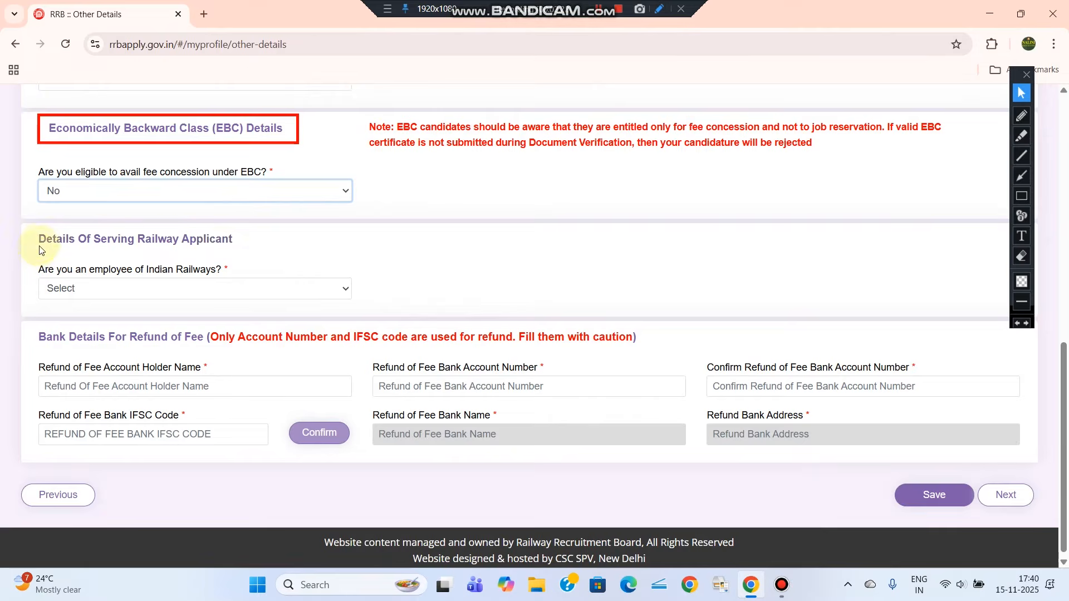
Answer No to Indian Railways employment and set current department to Not Applicable
click(51, 287)
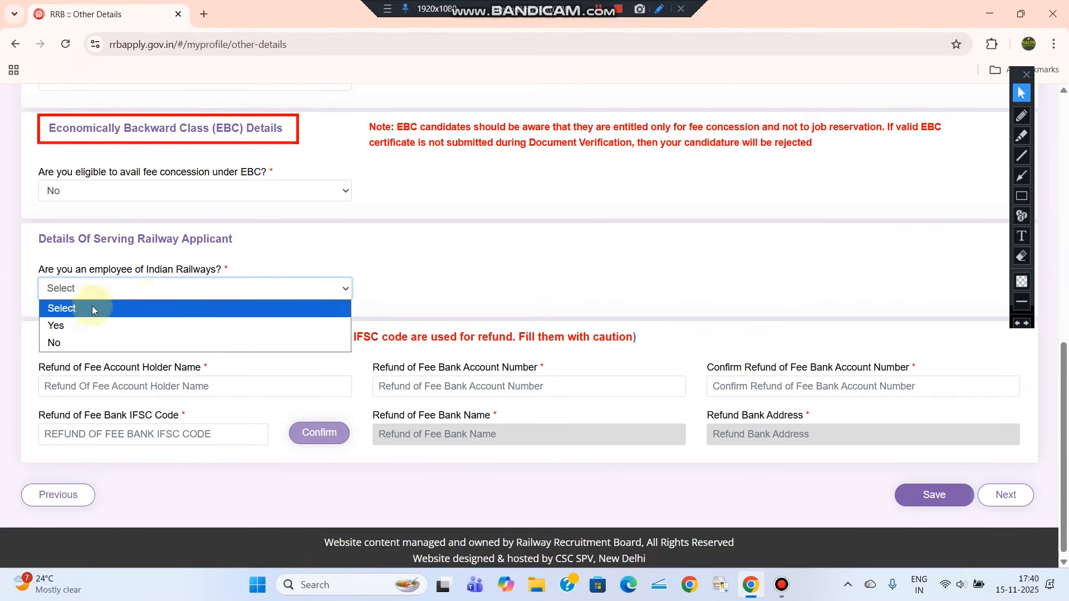
click(70, 343)
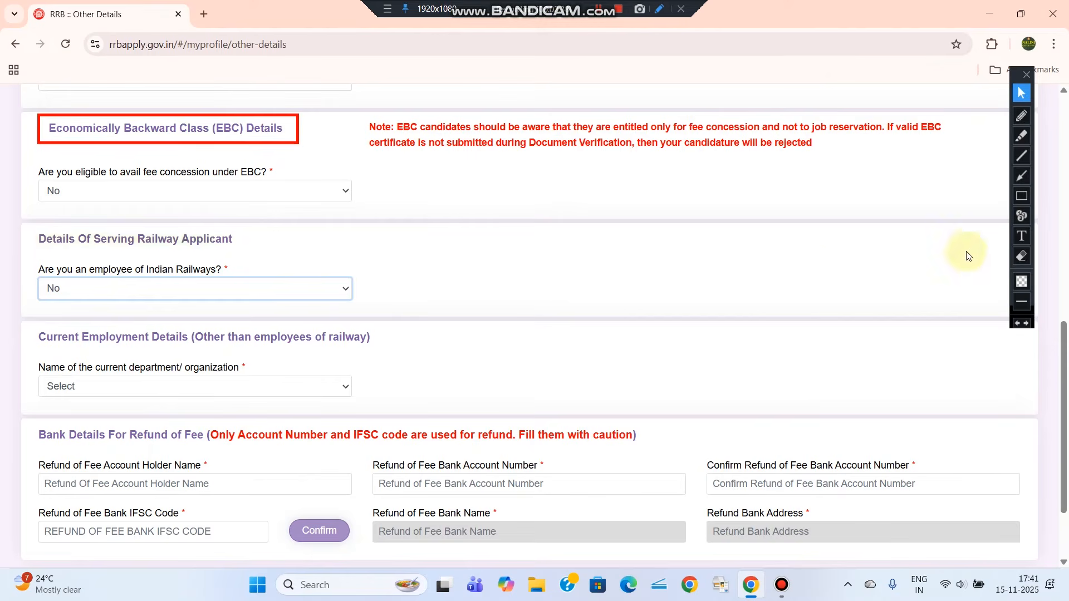
click(1021, 196)
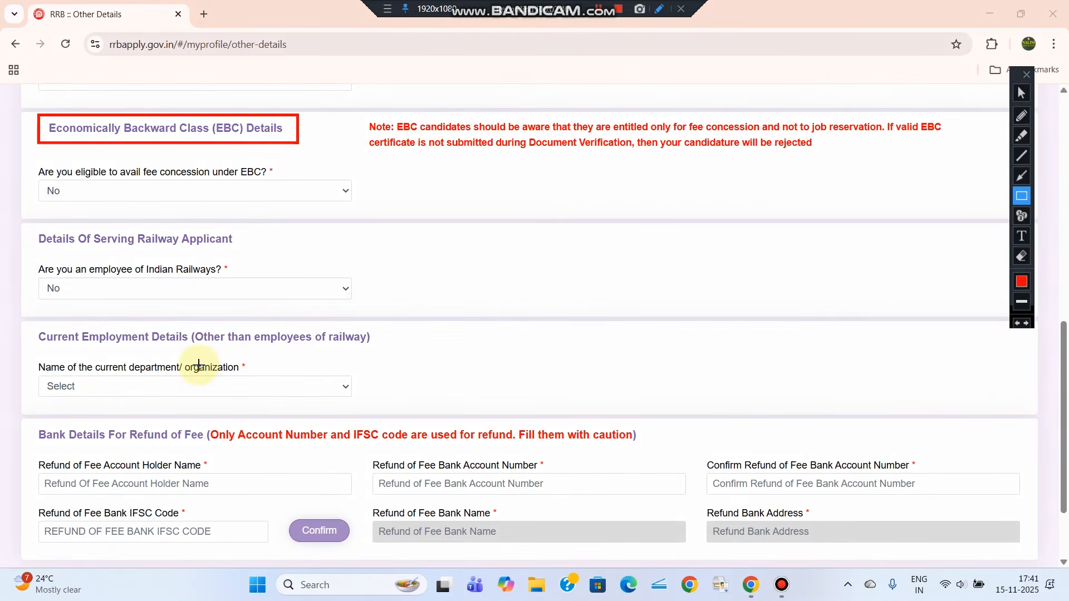
drag(26, 322, 383, 351)
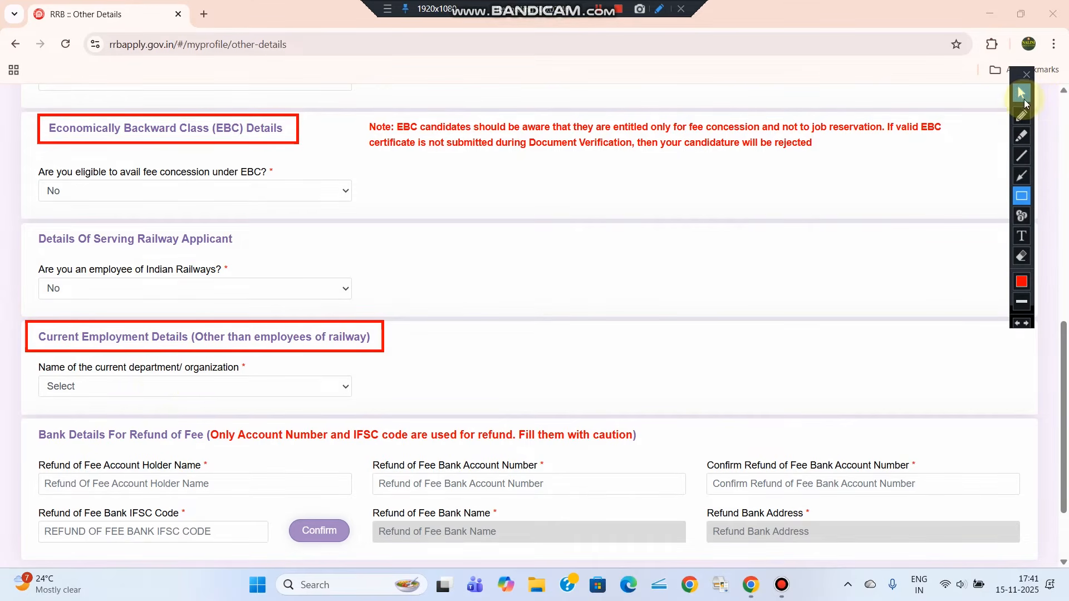
click(1023, 101)
click(126, 384)
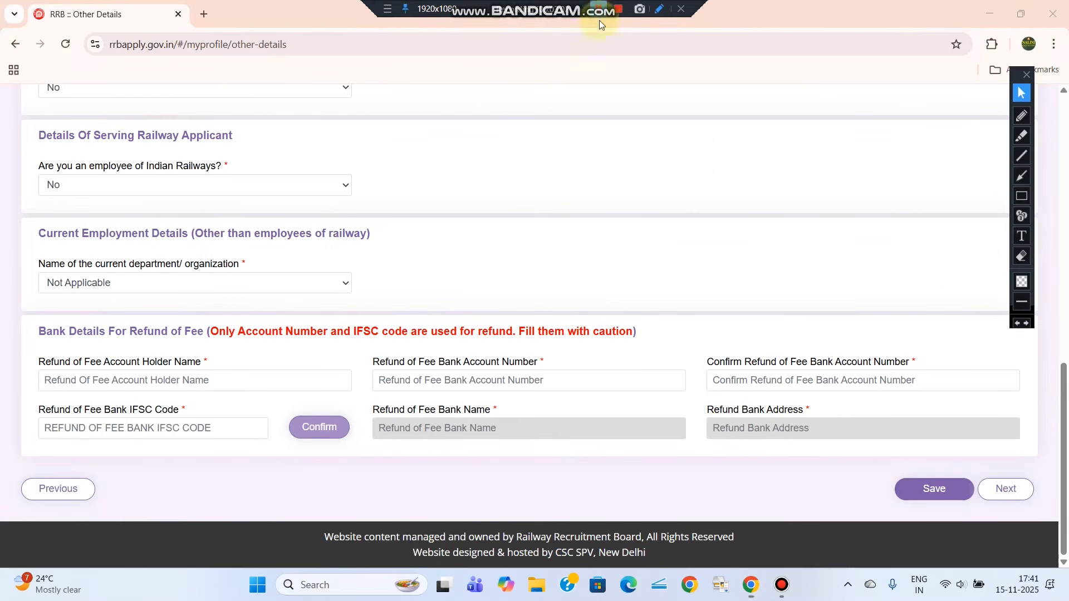
Review the Bank Details for Refund of Fee fields, then Save and Next to Educational Qualification
click(1021, 200)
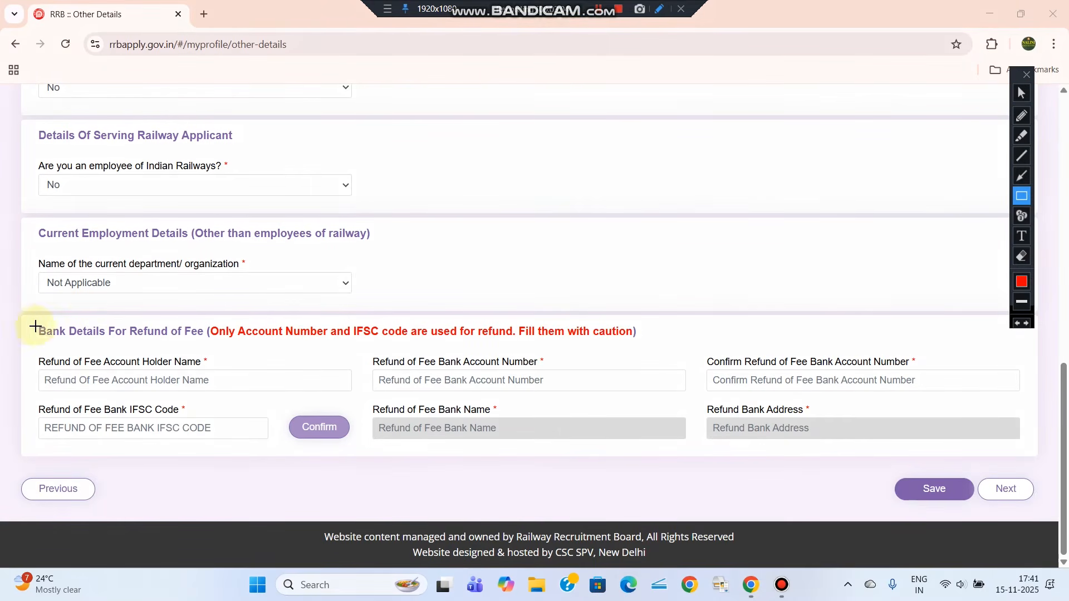
mouse_move(27, 322)
mouse_down()
mouse_move(1005, 470)
mouse_move(1034, 461)
mouse_up()
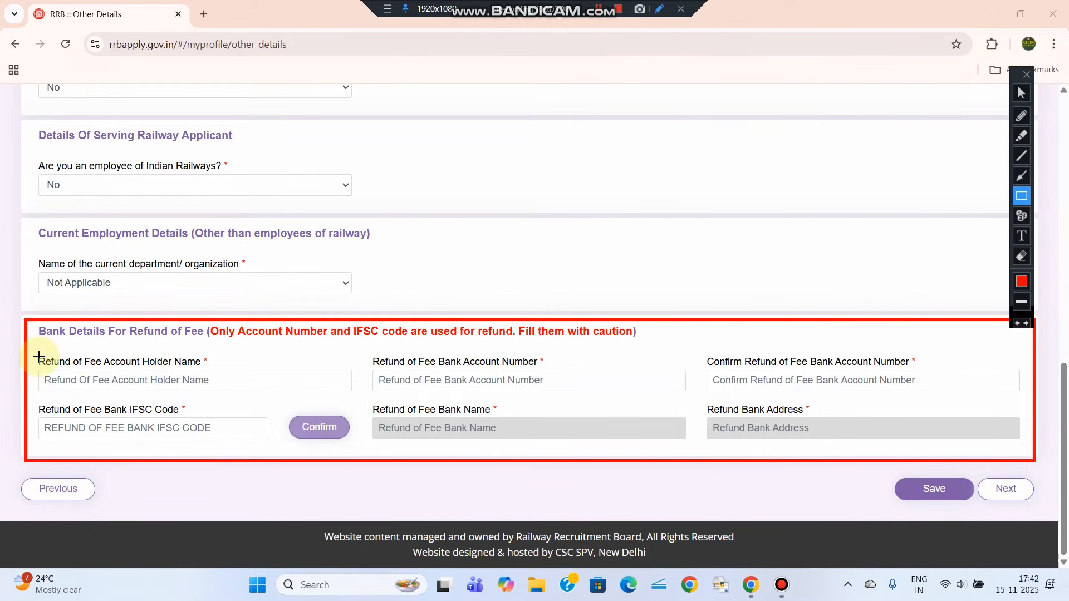
drag(39, 354, 354, 397)
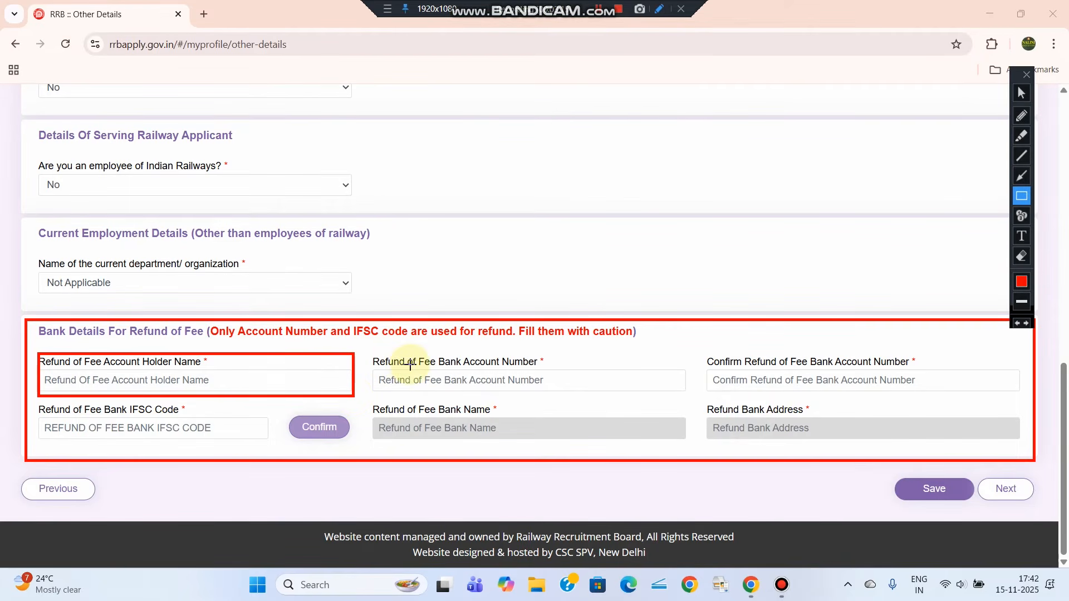
mouse_move(365, 350)
mouse_down()
mouse_move(469, 375)
mouse_move(691, 398)
mouse_up()
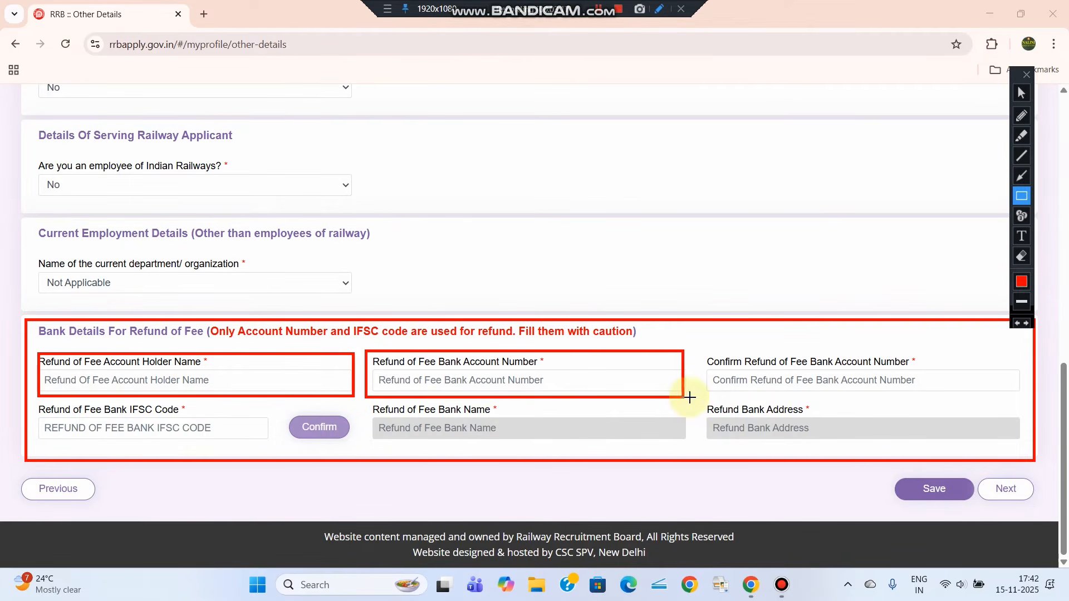
mouse_move(699, 350)
mouse_down()
mouse_move(894, 395)
mouse_move(1029, 396)
mouse_up()
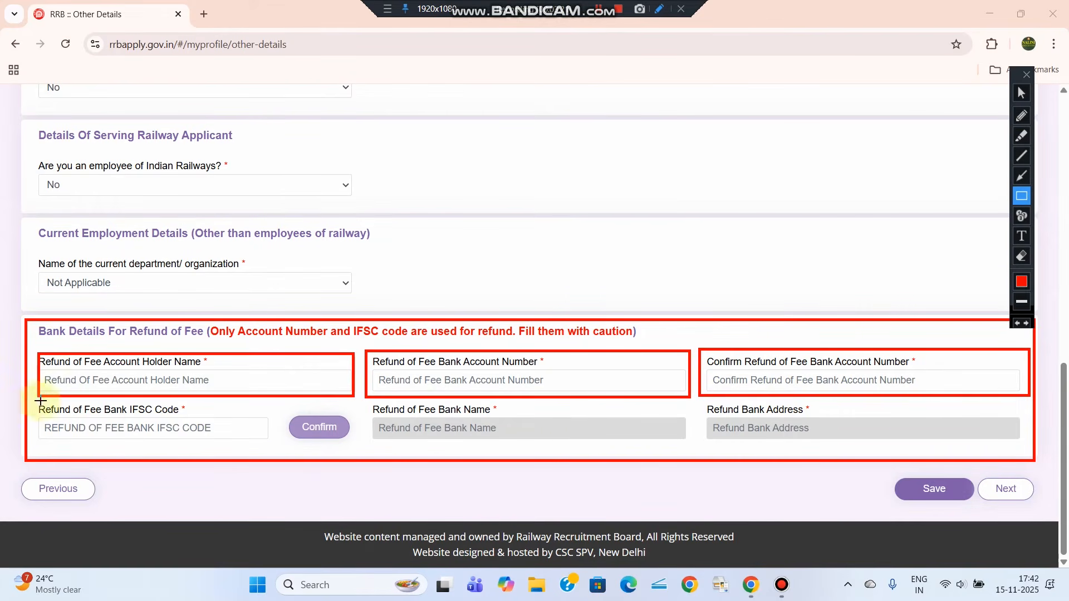
drag(40, 401, 280, 448)
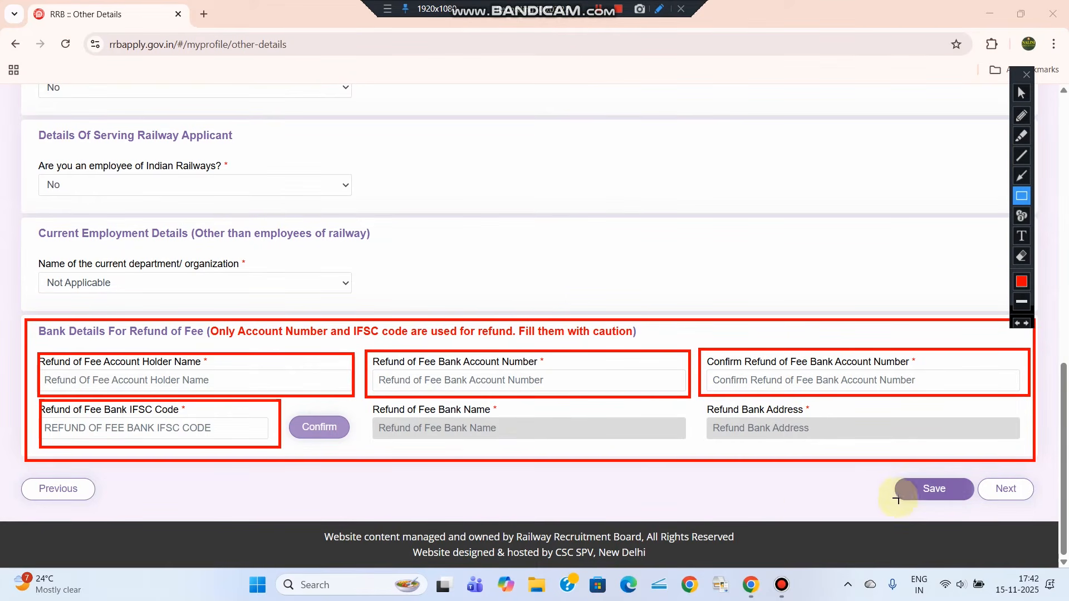
drag(907, 482, 975, 508)
drag(983, 471, 1041, 509)
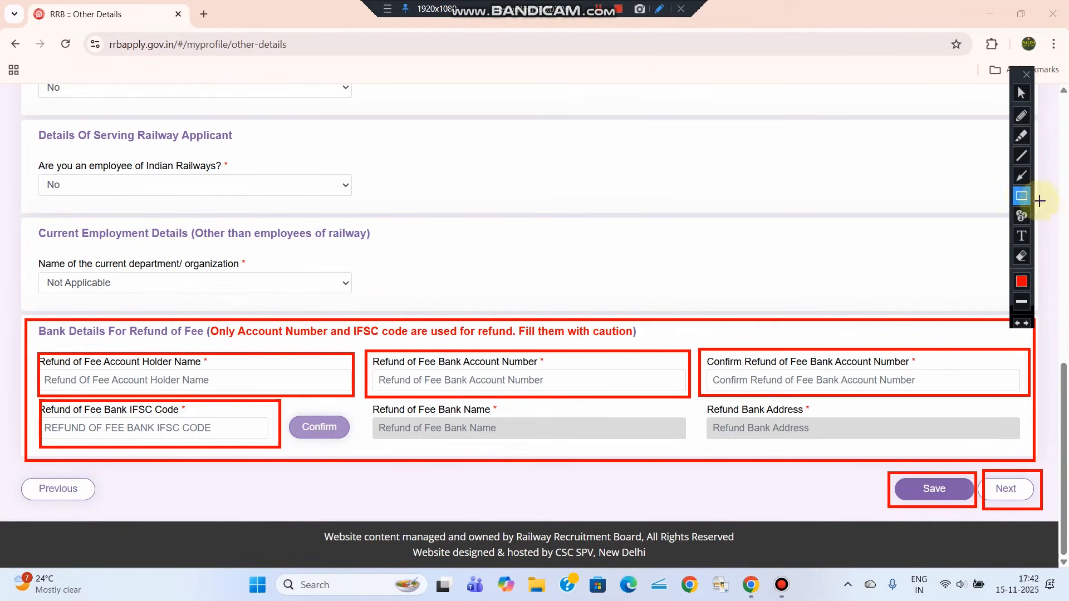
click(1021, 93)
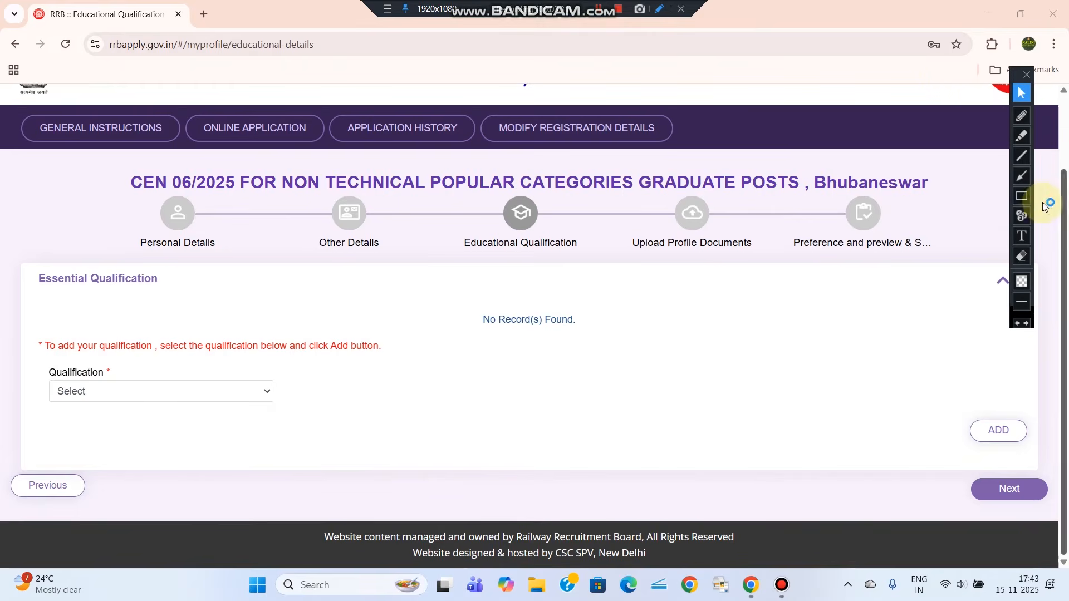
Check the Qualification dropdown, keeping Matriculation/SSLC as the qualification
click(1021, 196)
drag(35, 268, 239, 319)
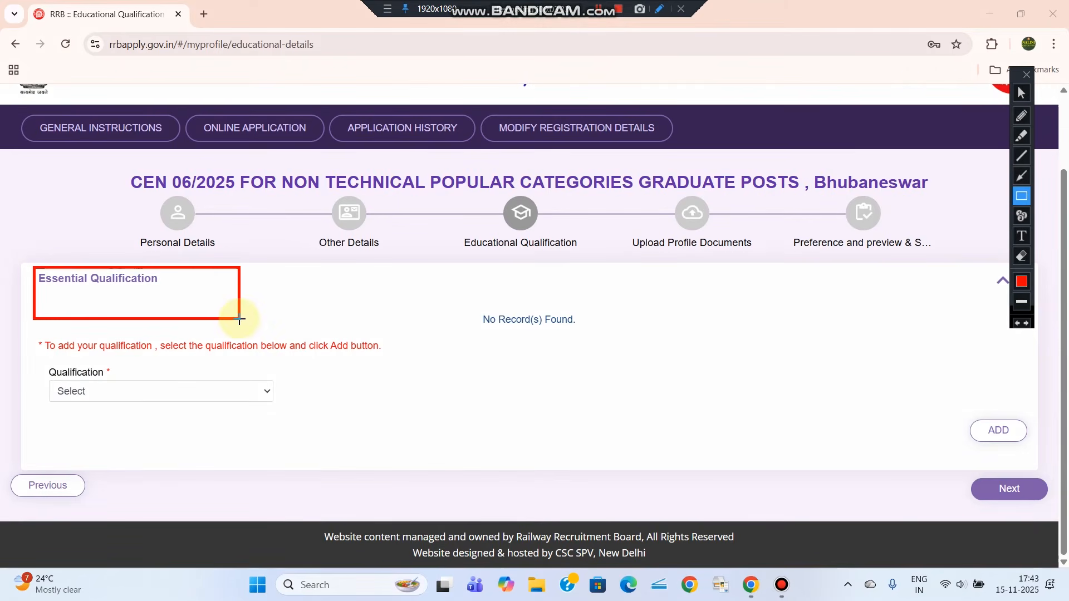
drag(38, 363, 307, 414)
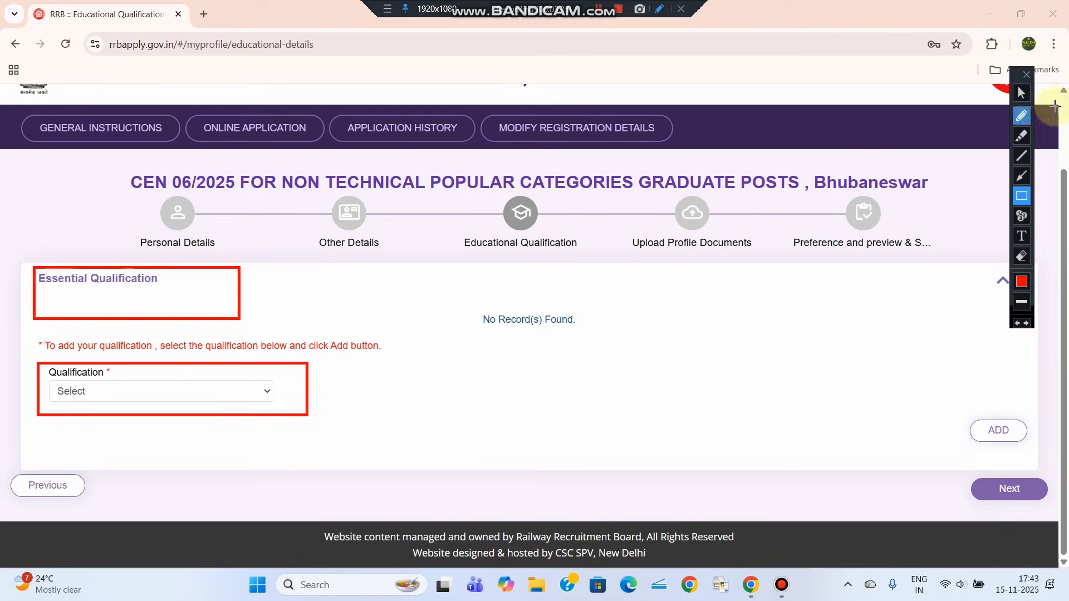
click(1021, 93)
click(143, 392)
click(280, 375)
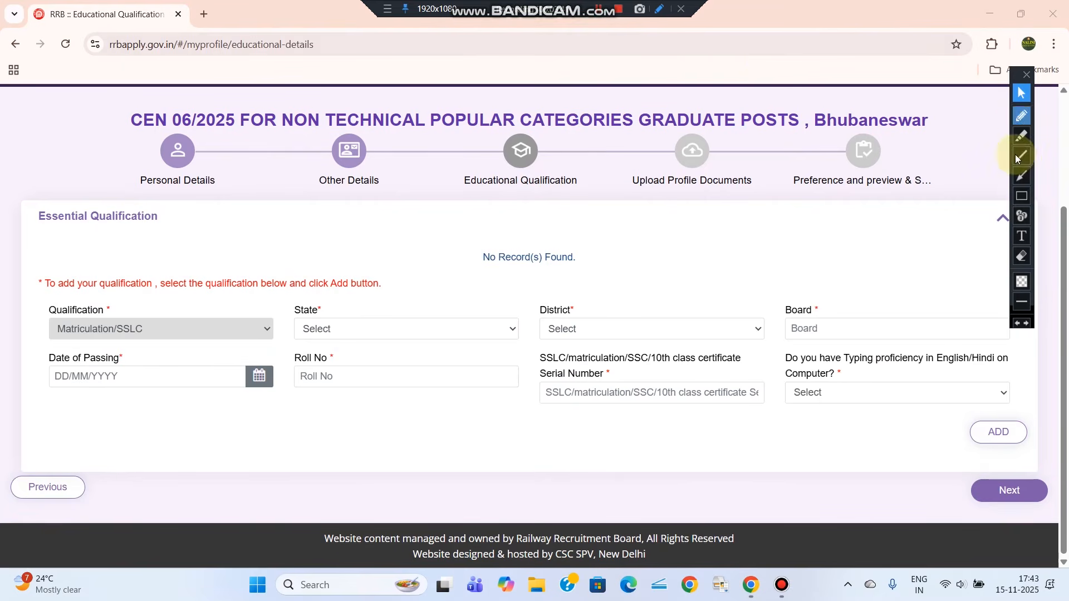
Set the state to ODISHA and the district to Jagatsinghapur
click(1022, 196)
drag(40, 302, 269, 342)
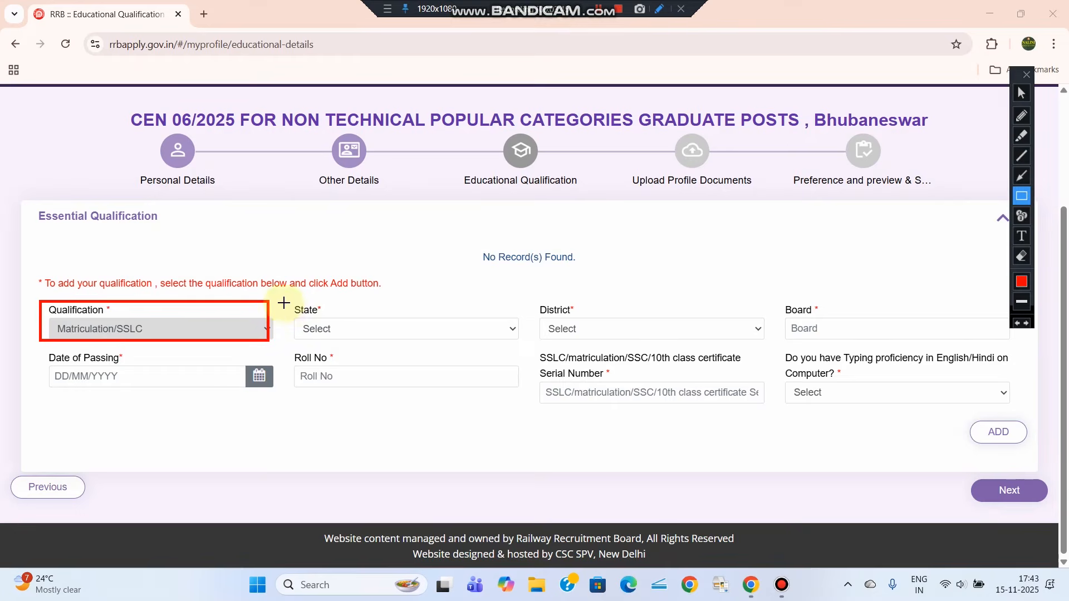
drag(284, 302, 526, 346)
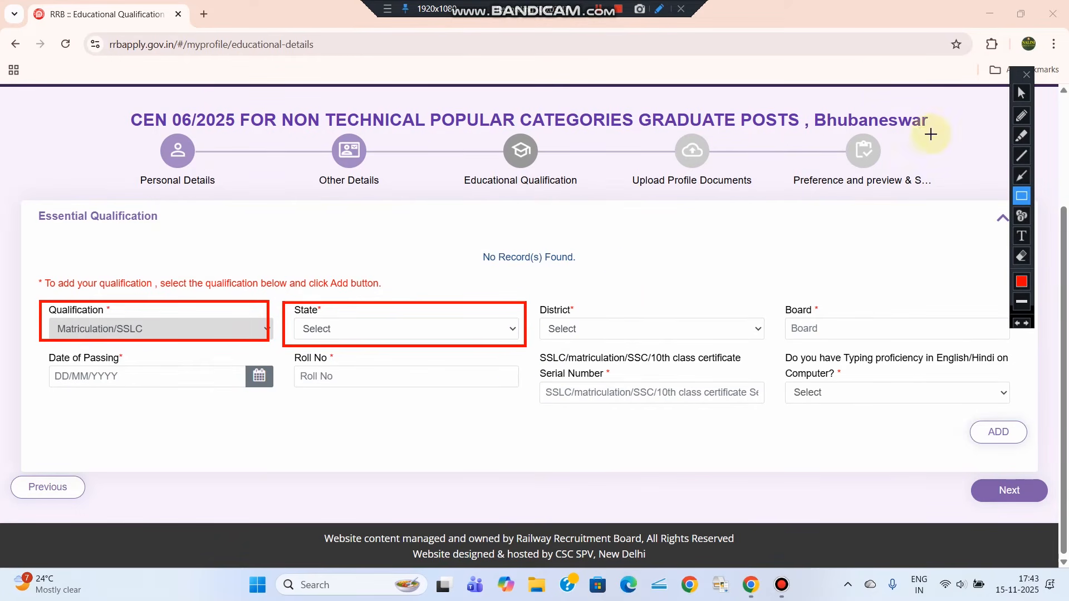
click(1021, 93)
click(316, 333)
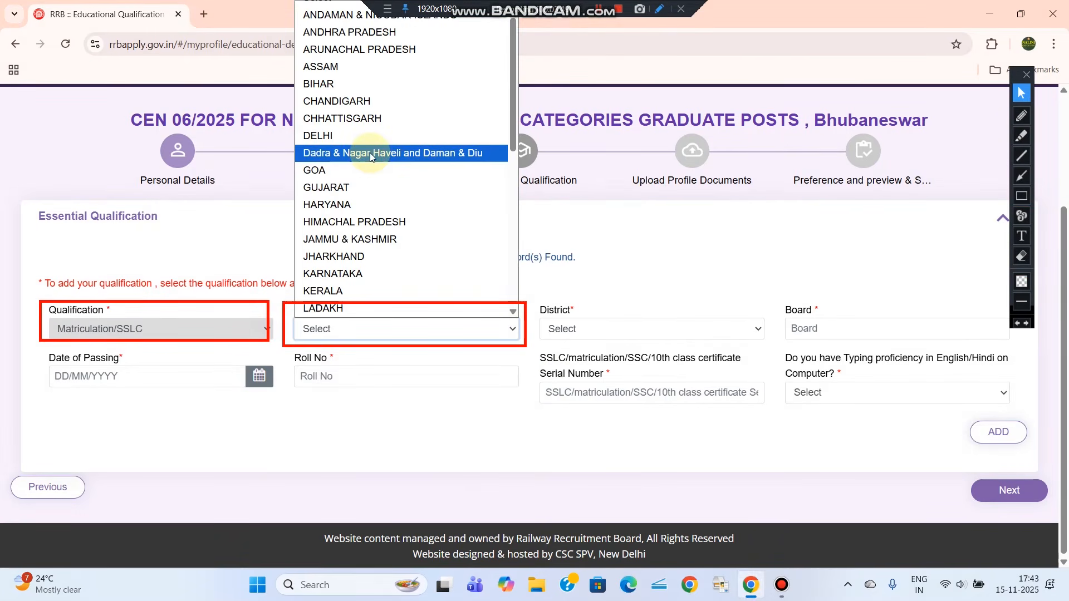
key(o)
click(371, 154)
key(o)
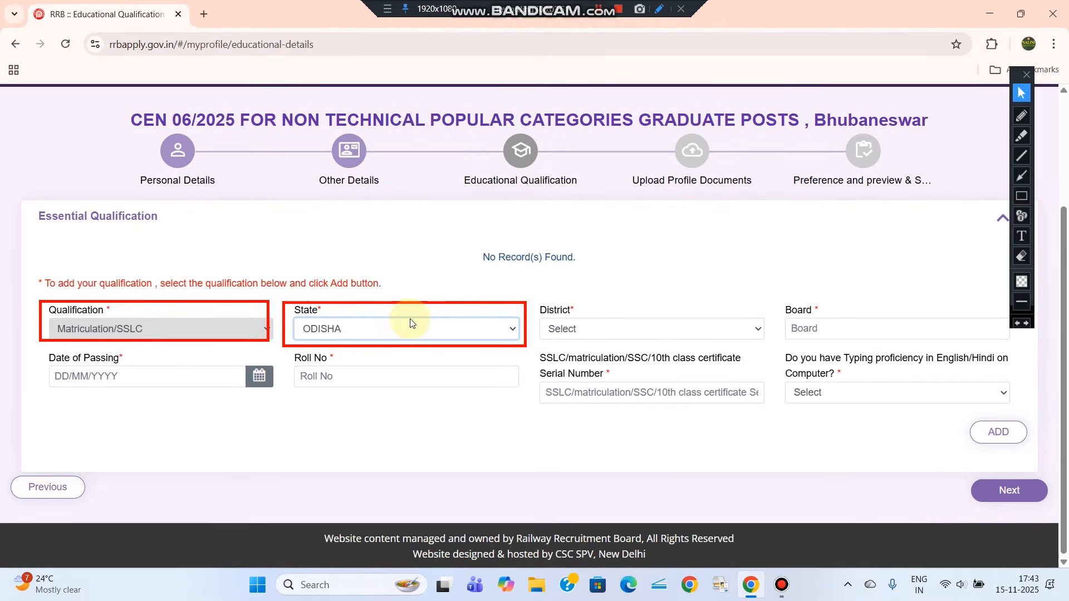
click(602, 328)
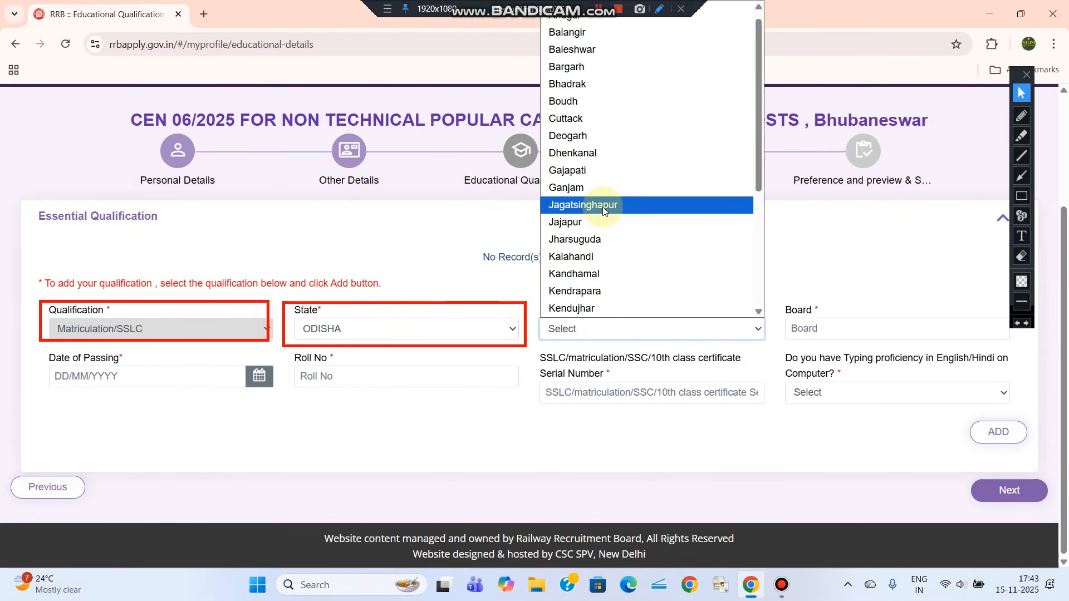
click(602, 206)
Enter BSE ODISHA as the board and open the Date of Passing calendar
click(854, 329)
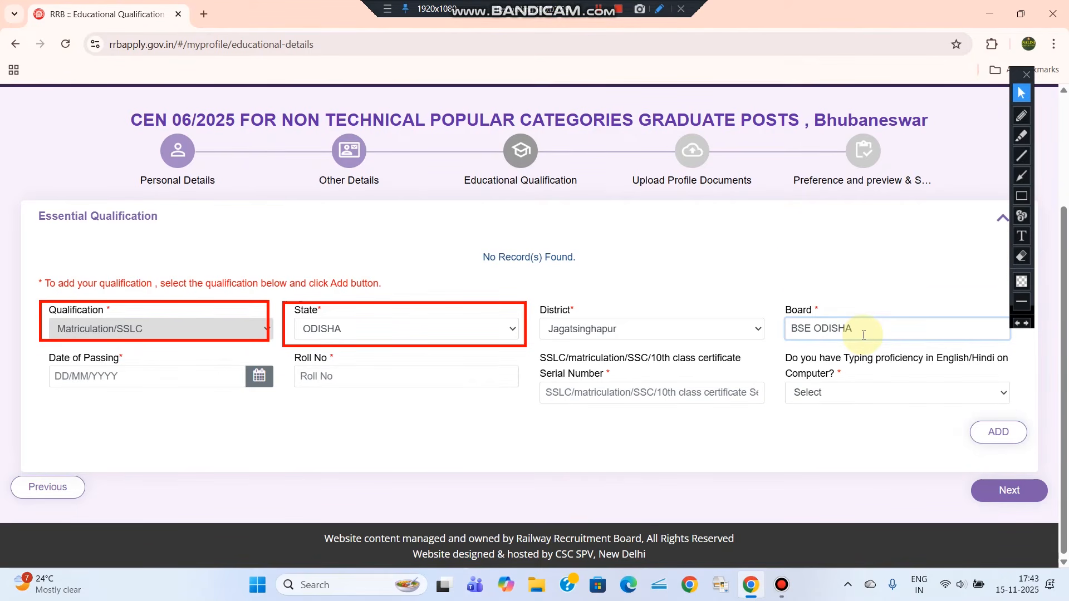
click(795, 267)
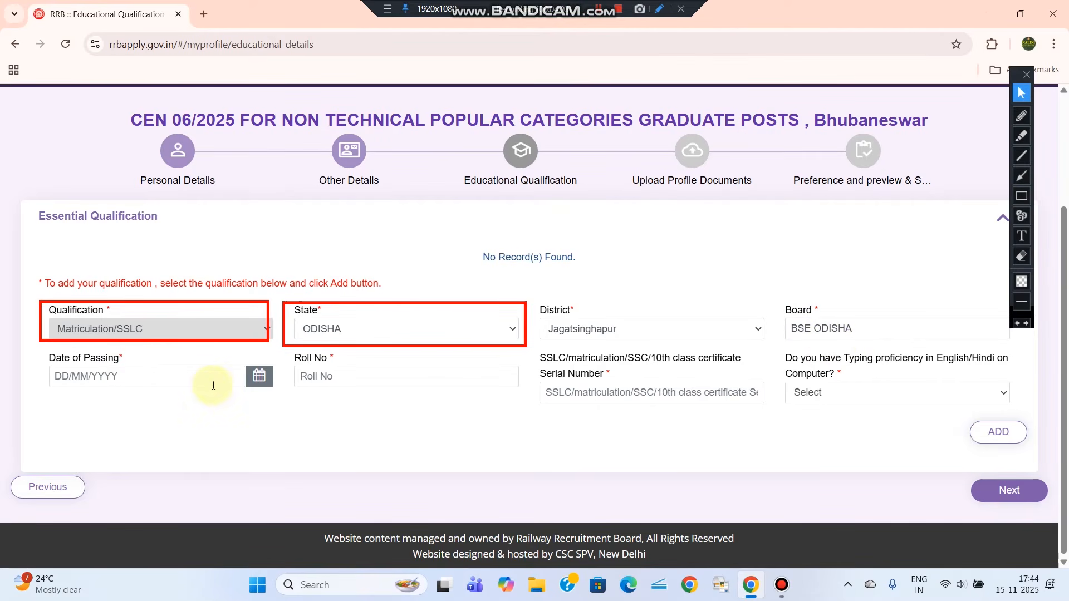
click(259, 376)
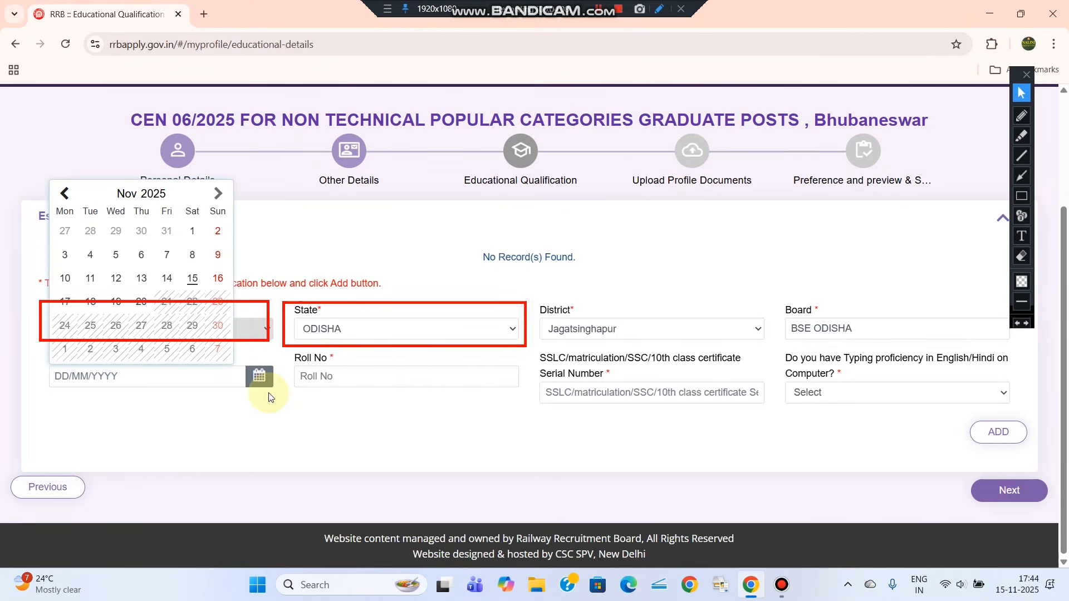
Set the date of passing to 27/04/2016
click(160, 198)
click(177, 217)
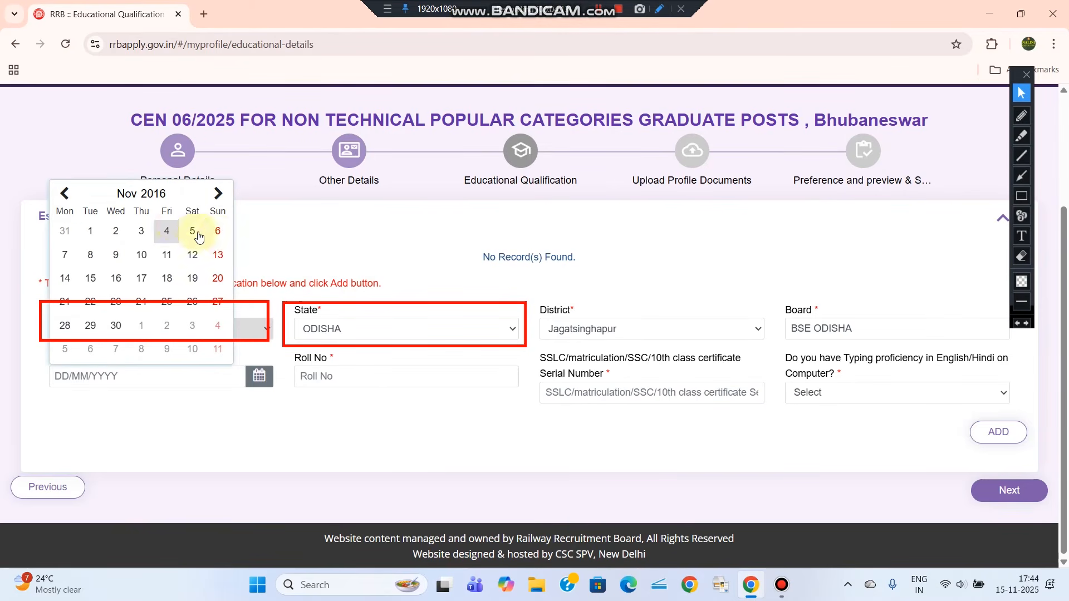
click(64, 193)
click(65, 194)
click(65, 195)
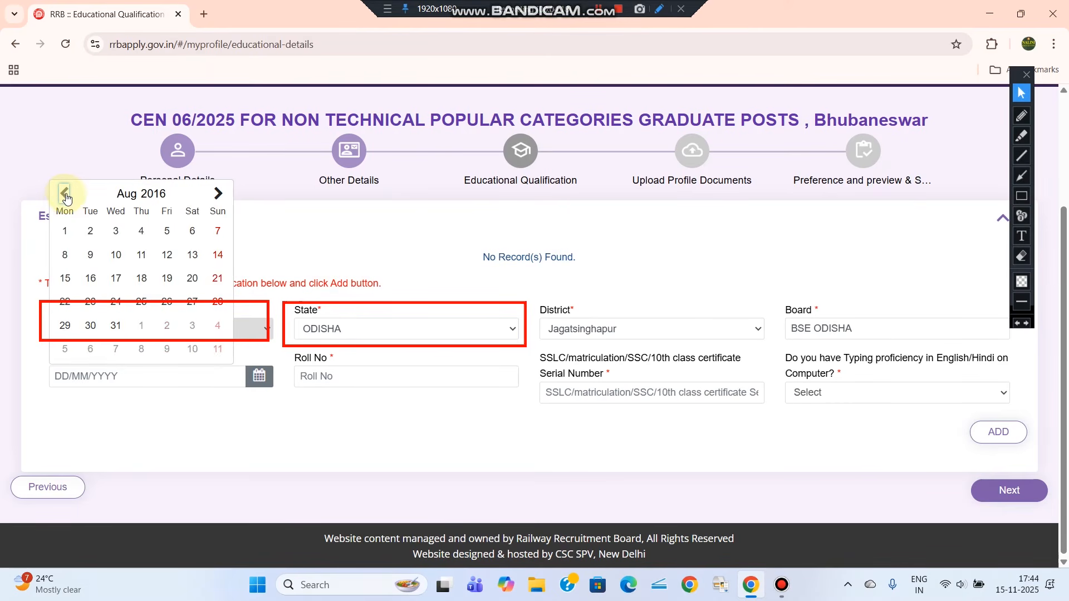
click(66, 194)
click(66, 195)
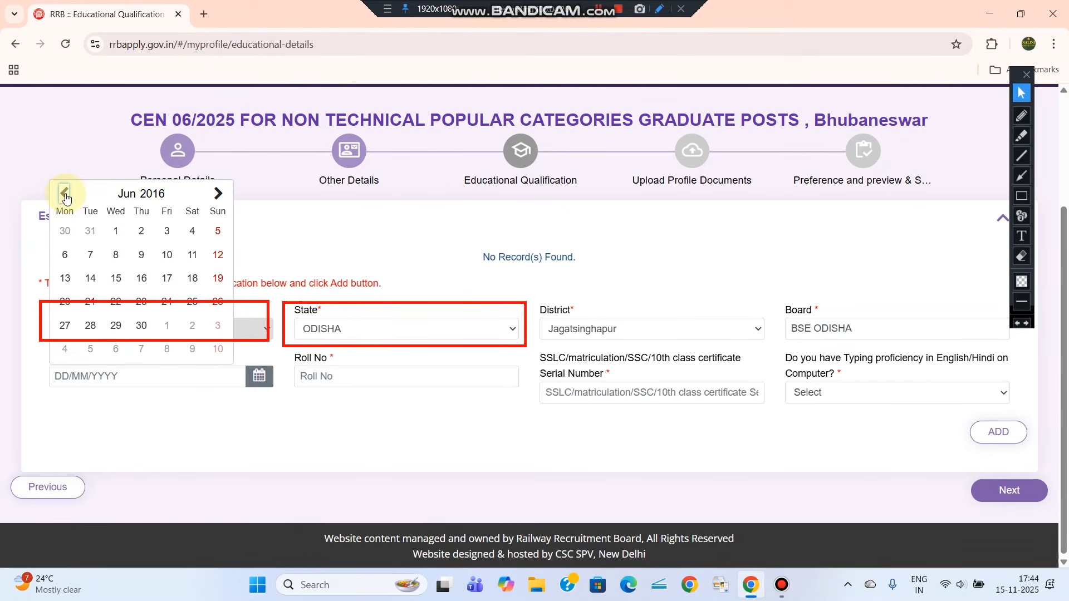
click(65, 194)
click(116, 231)
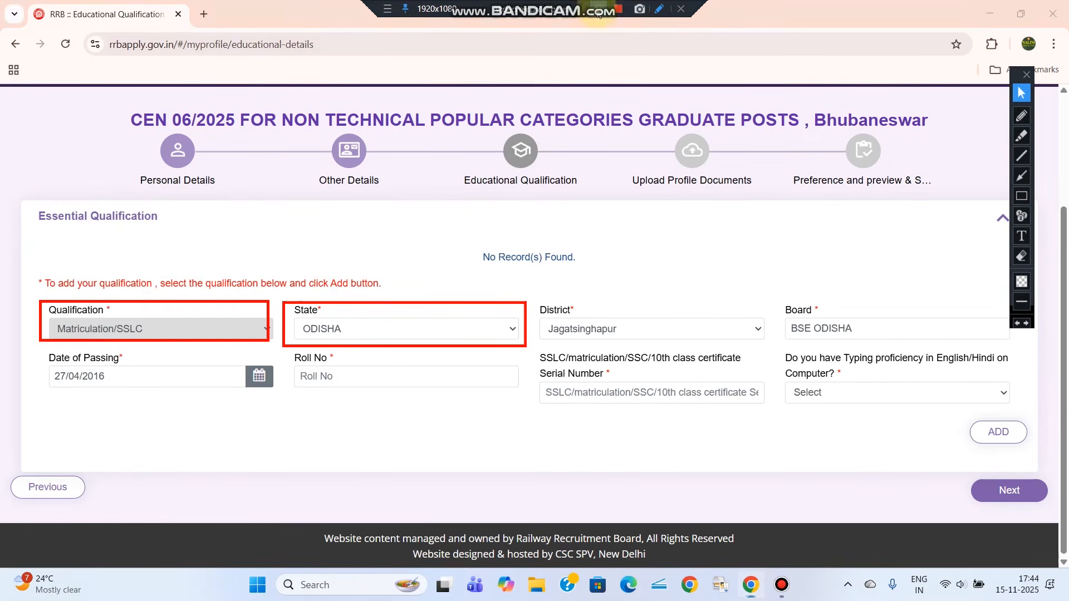
Enter the roll number and the SSLC certificate serial number
click(311, 377)
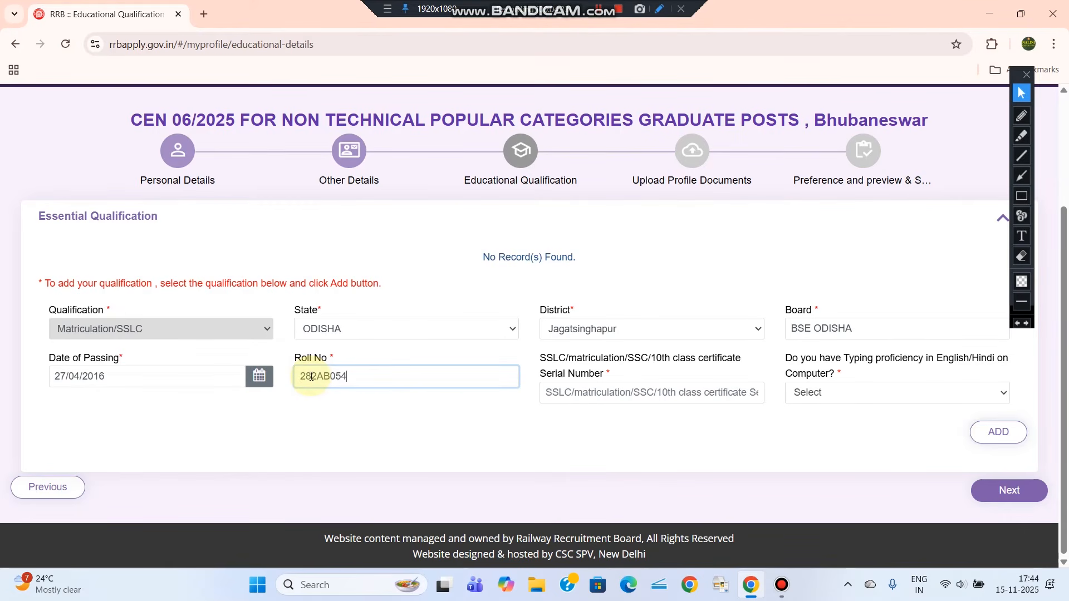
click(497, 400)
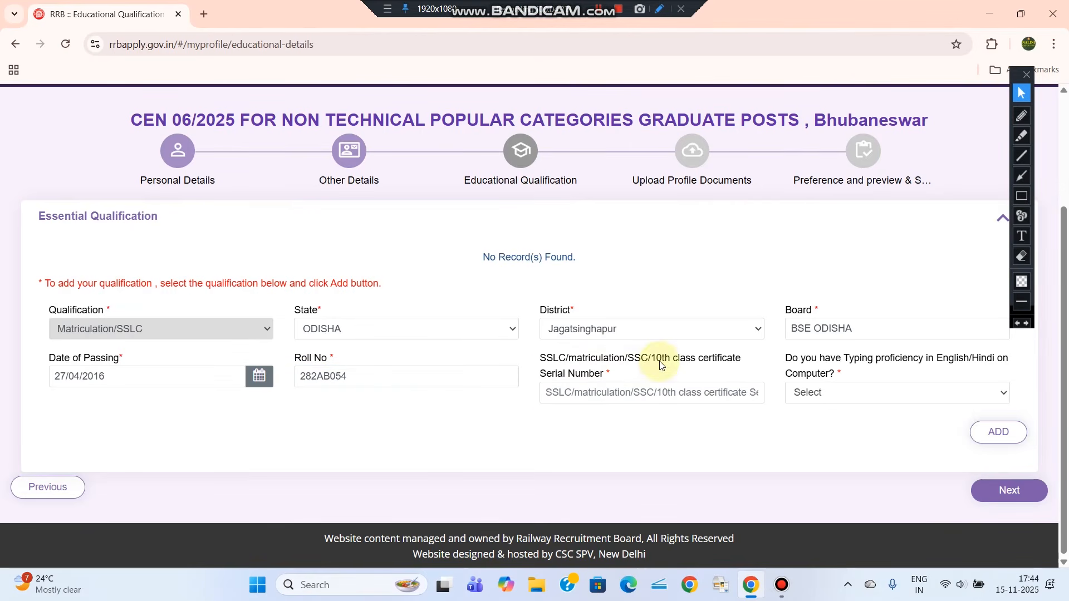
click(585, 391)
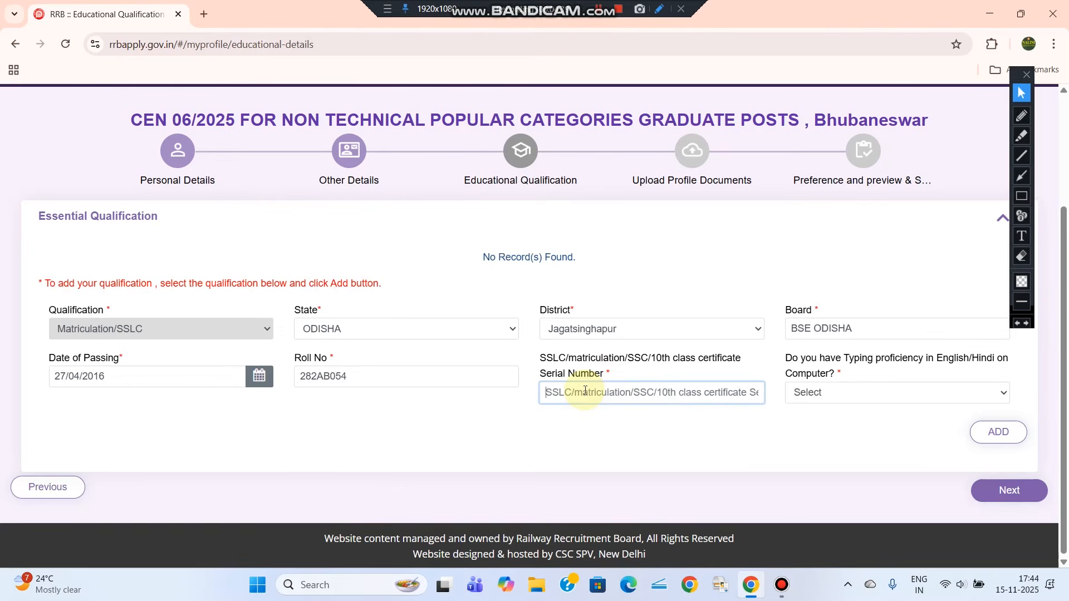
click(585, 390)
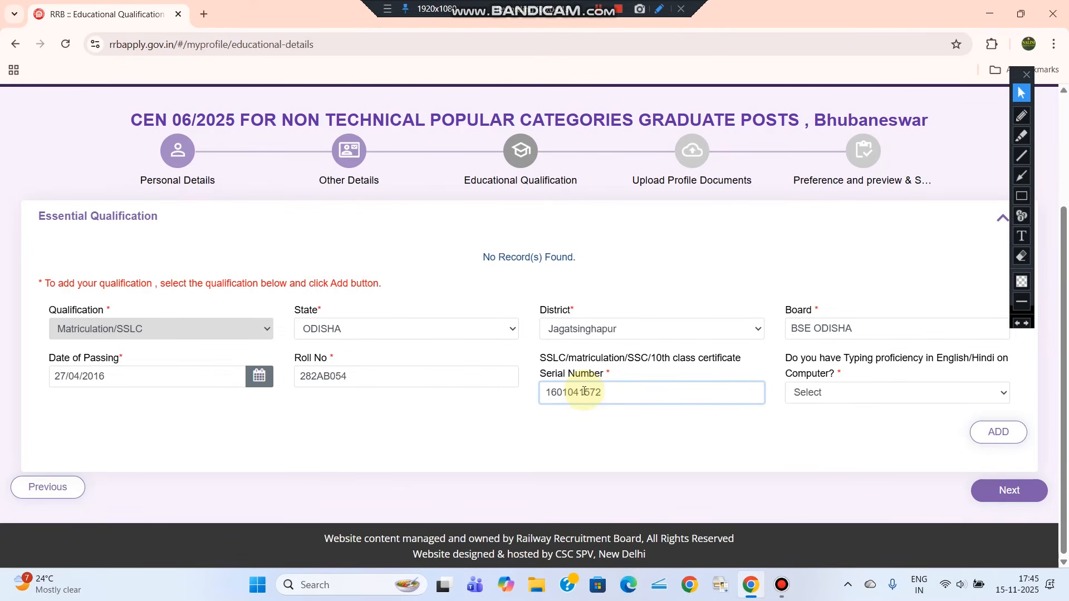
click(574, 454)
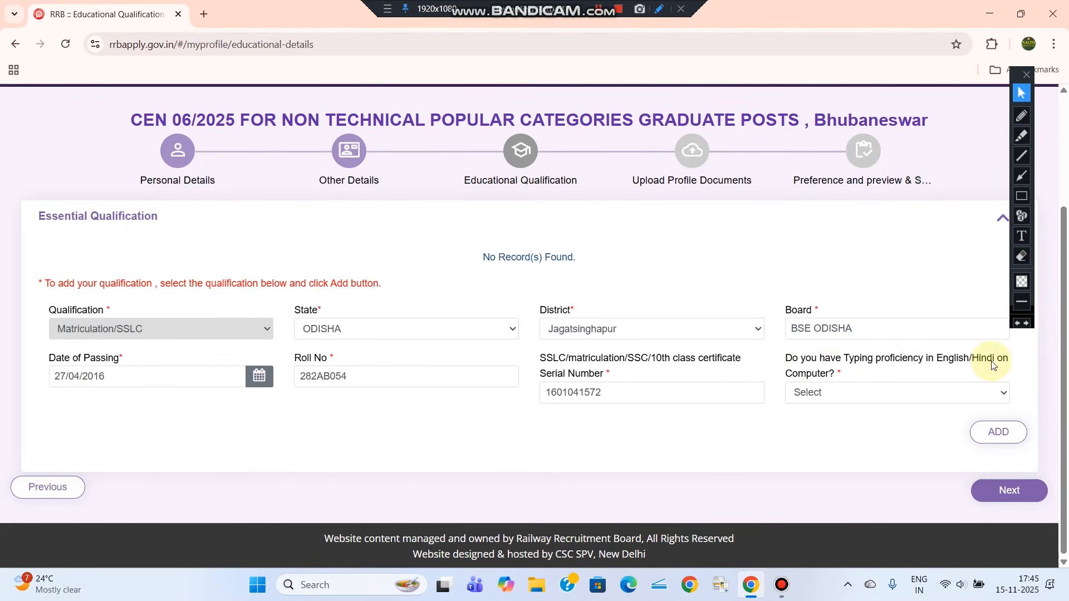
Set typing proficiency to Yes and add the Matriculation/SSLC record to the table
click(852, 394)
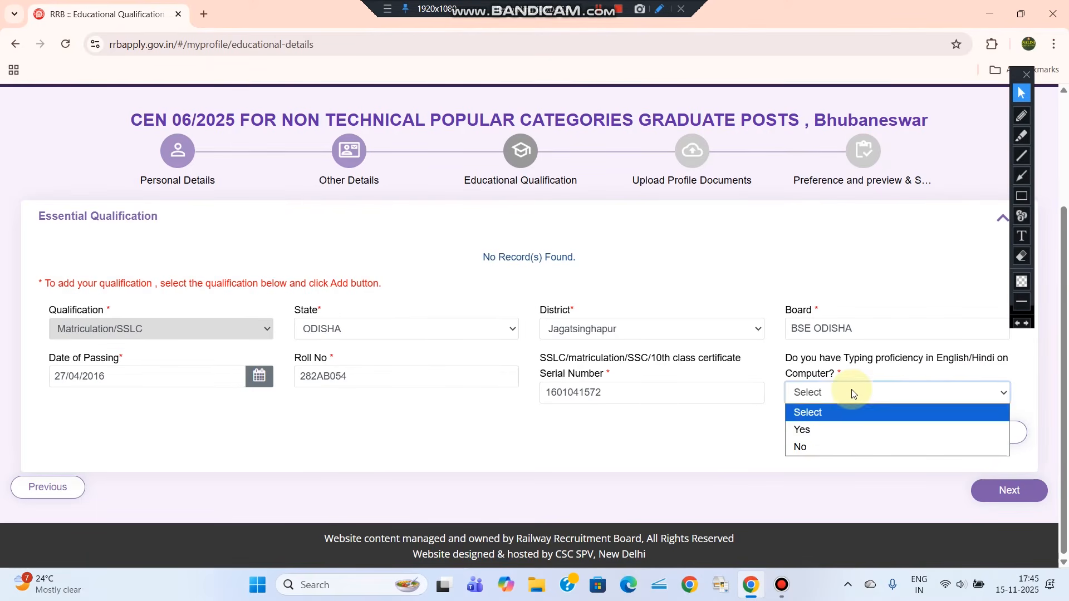
click(830, 430)
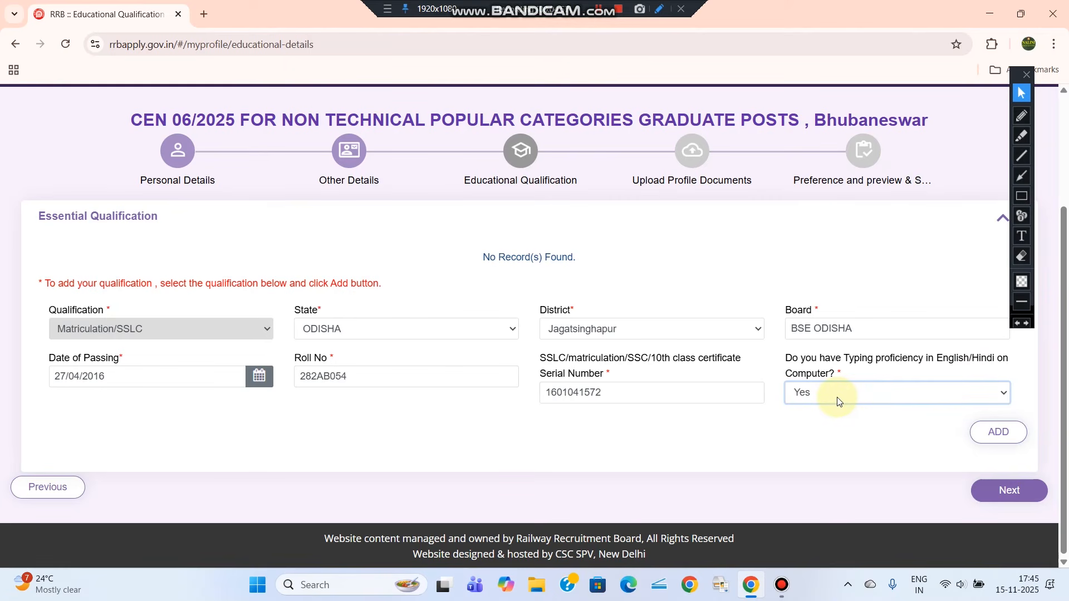
click(985, 437)
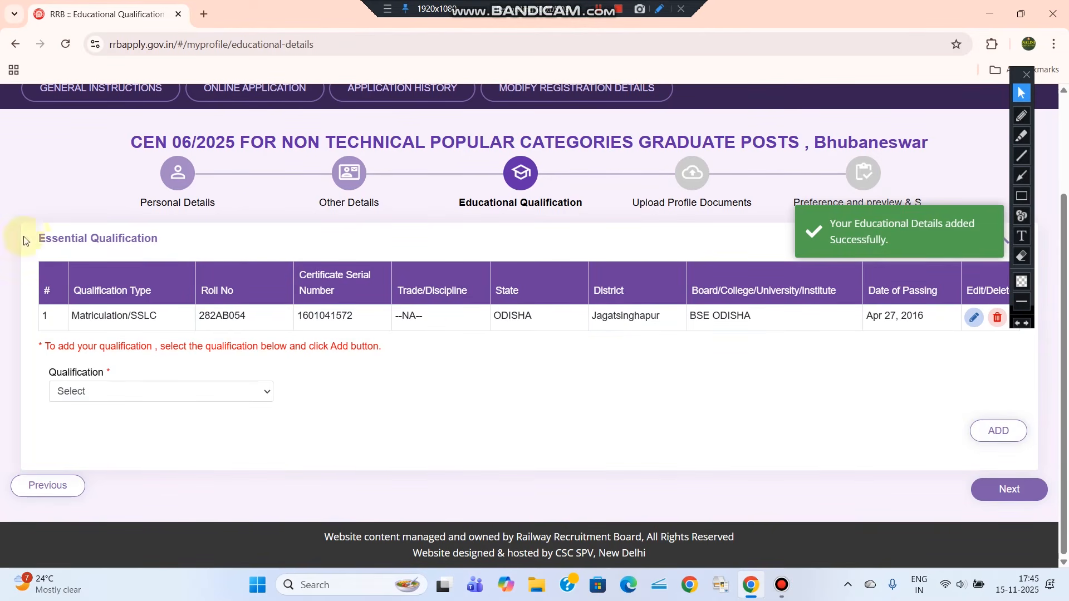
Choose Bachelor degree as qualification and discipline, then continue to profile documents
click(184, 391)
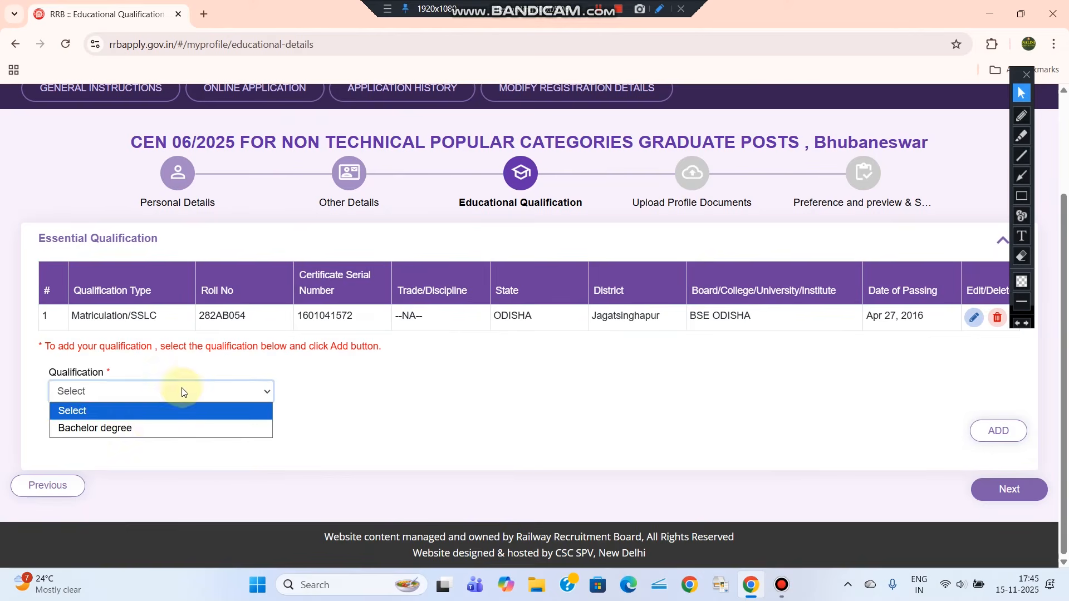
click(112, 429)
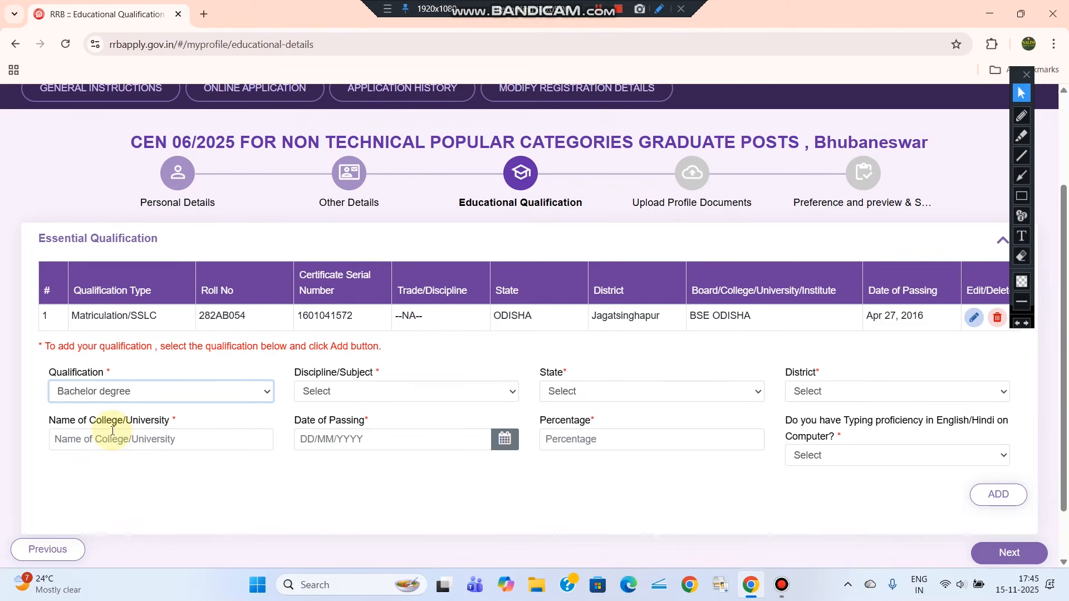
click(350, 391)
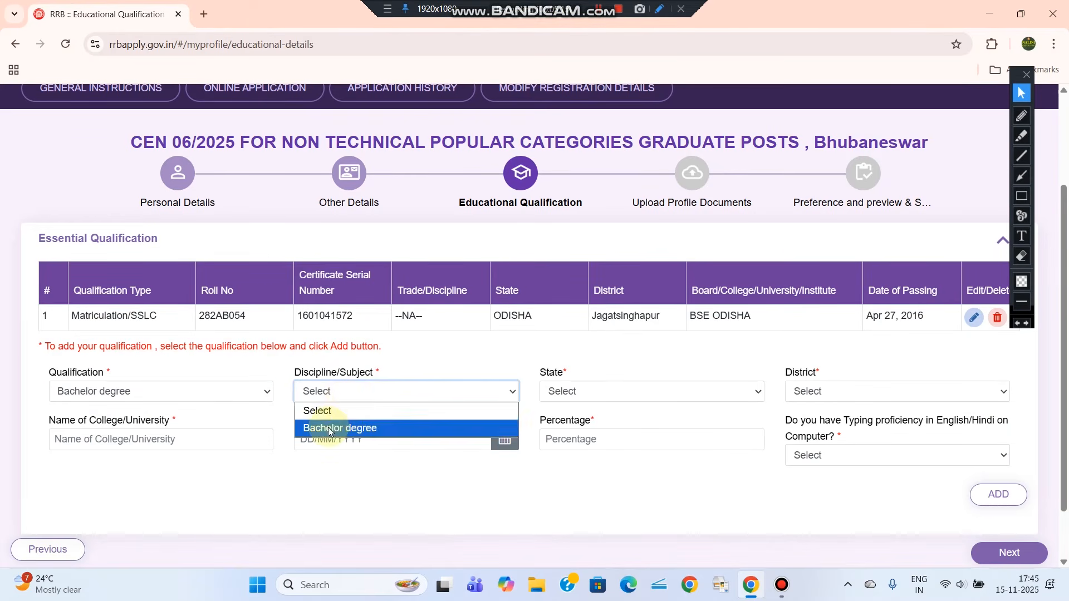
click(334, 429)
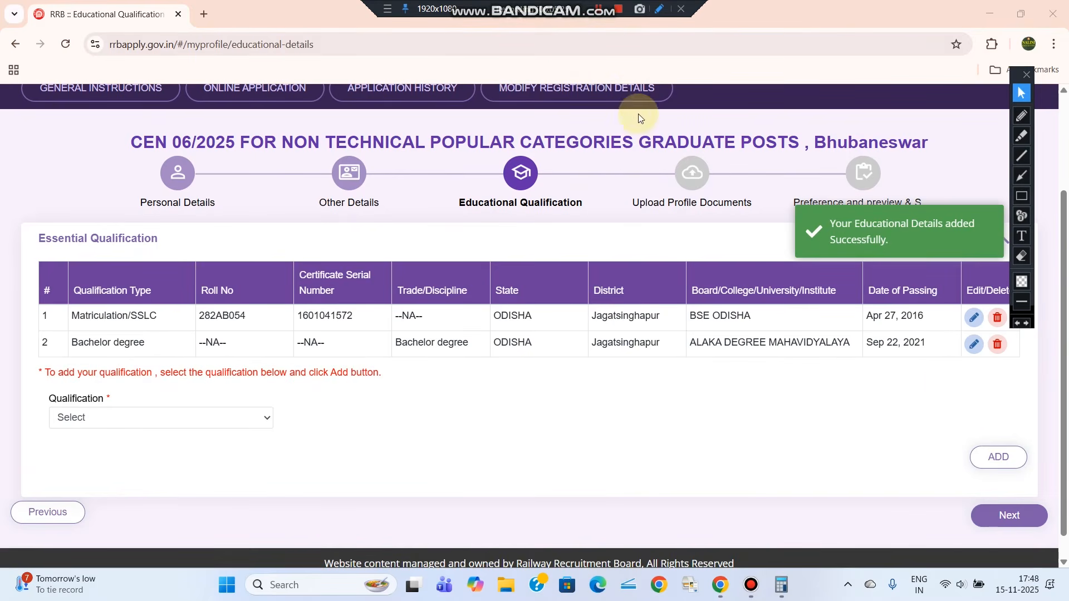
click(998, 525)
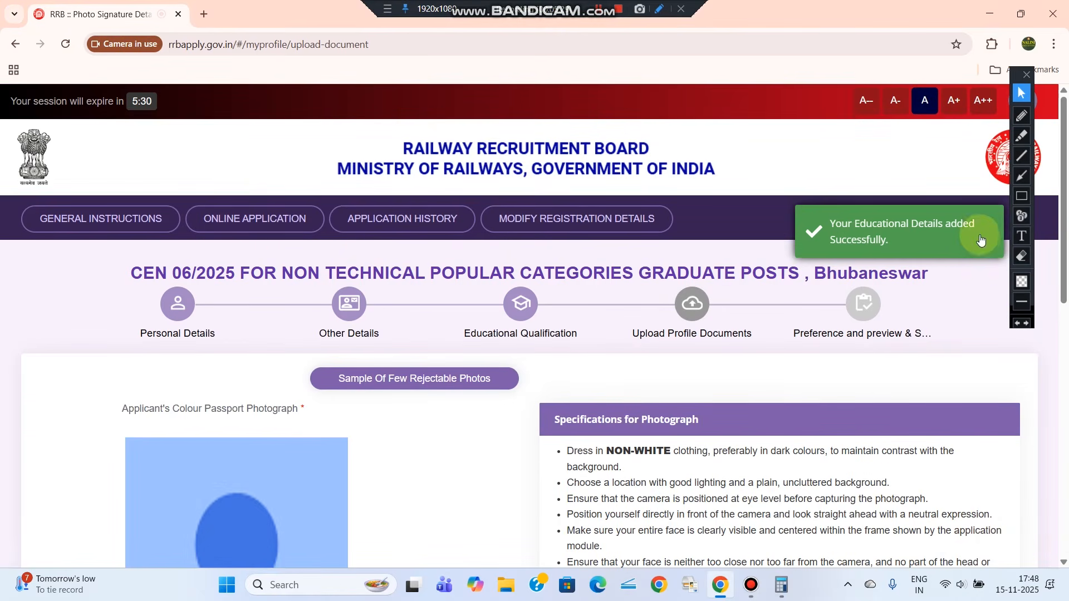
Go to Upload Profile Documents and show the QR code for capturing the passport photo by phone
click(1019, 260)
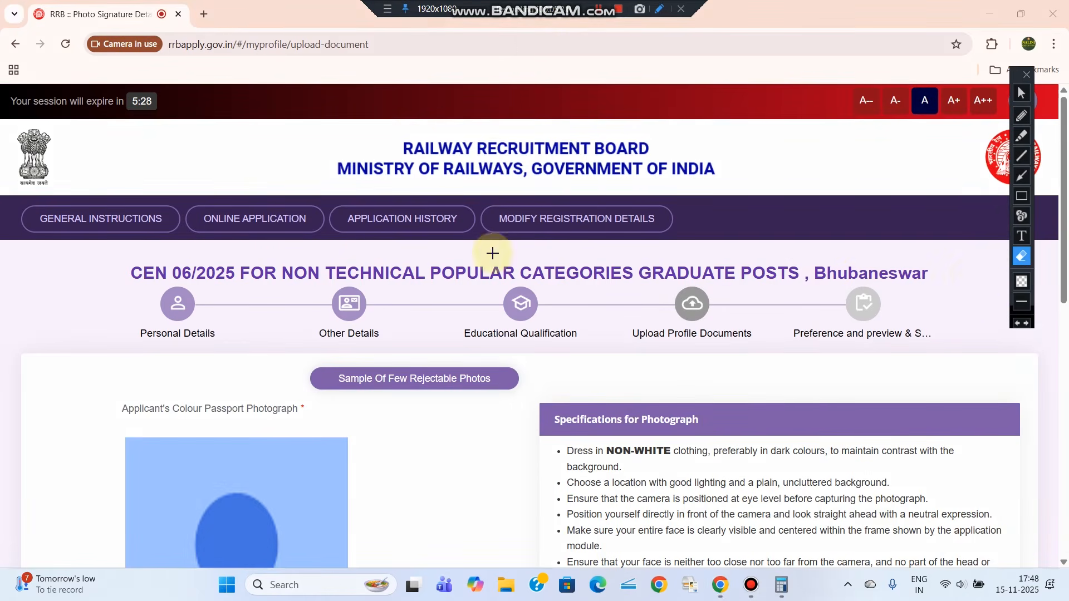
click(1021, 92)
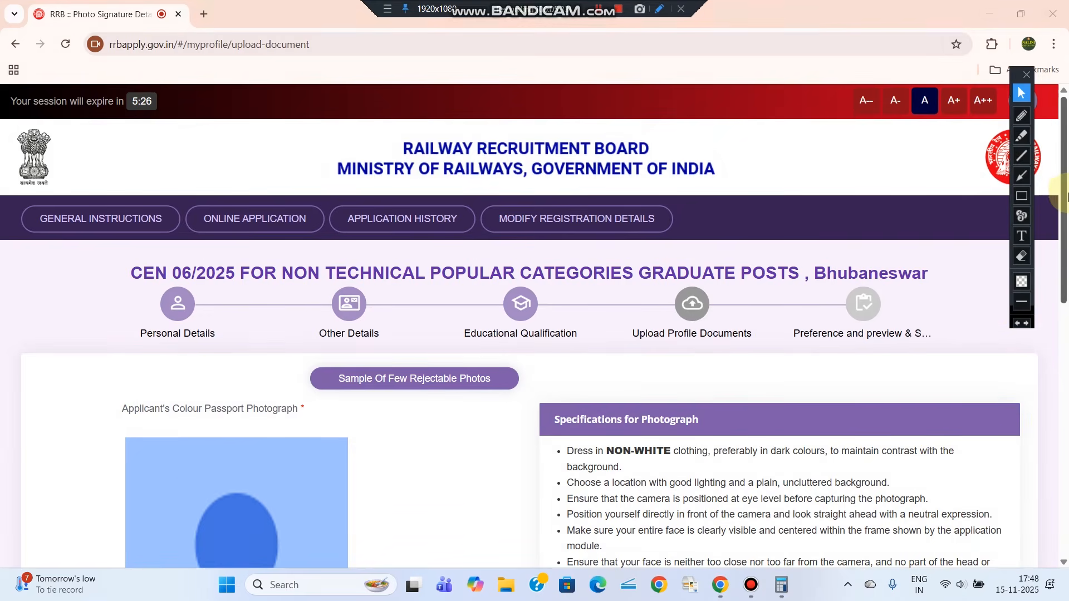
drag(1065, 211, 1066, 270)
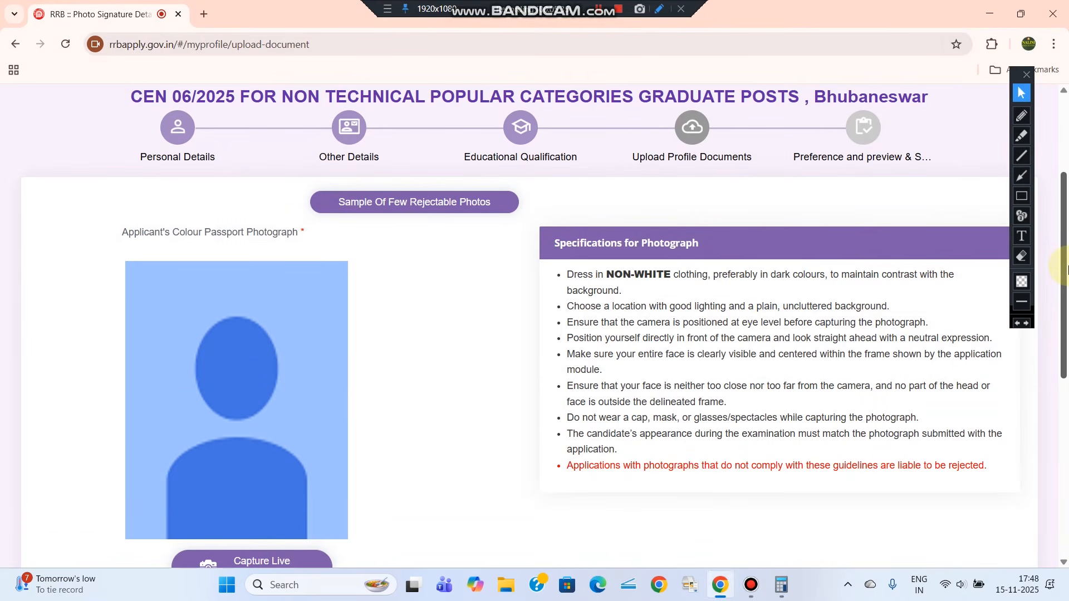
drag(1067, 249, 1067, 280)
click(1021, 197)
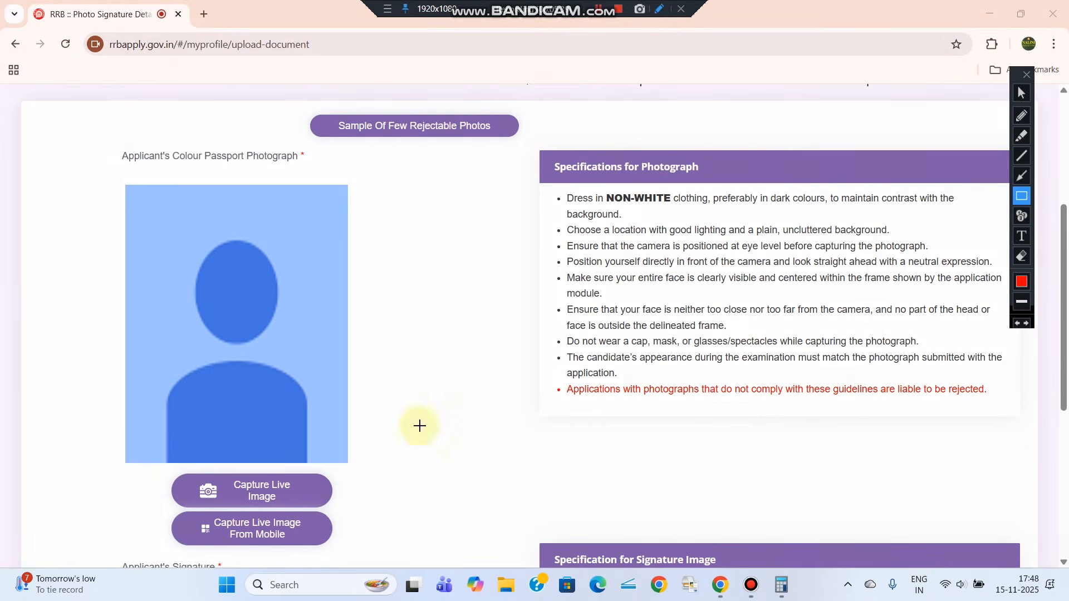
mouse_move(170, 516)
mouse_down()
mouse_move(301, 532)
mouse_move(337, 547)
mouse_up()
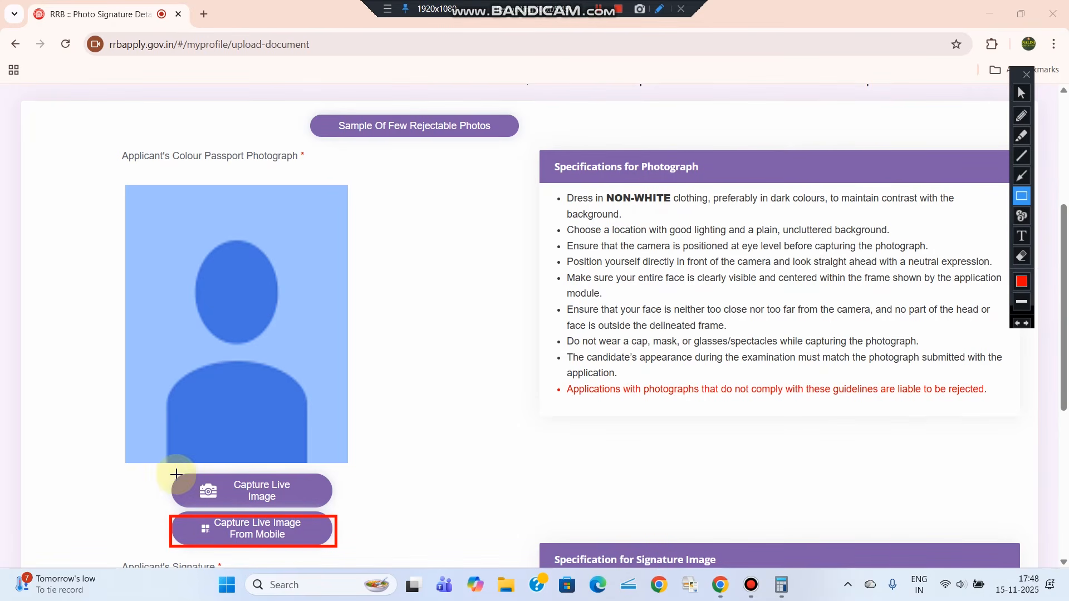
drag(176, 474, 347, 510)
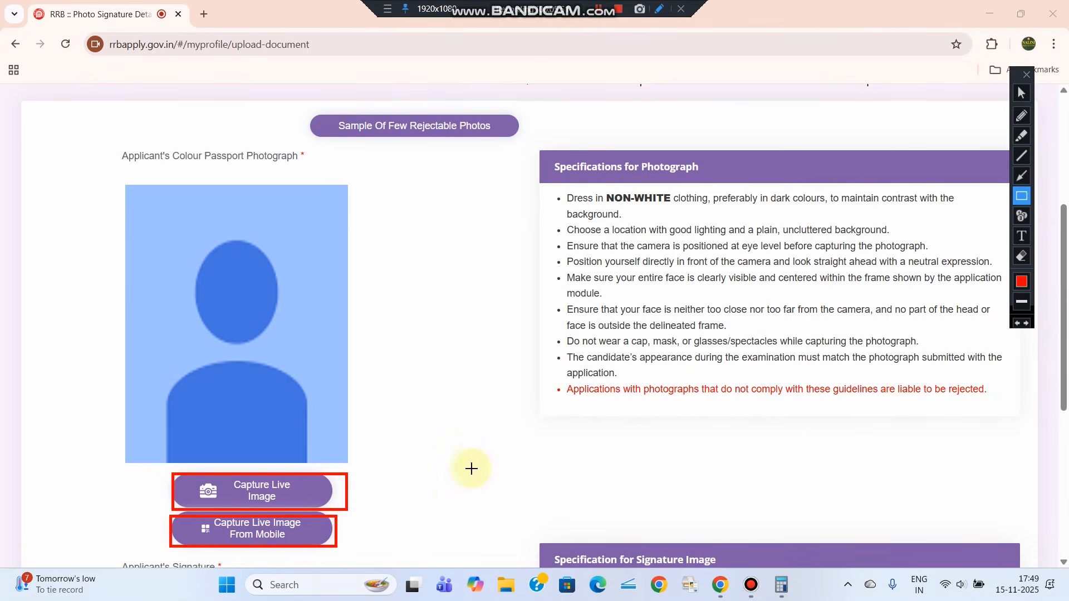
click(1021, 93)
click(247, 530)
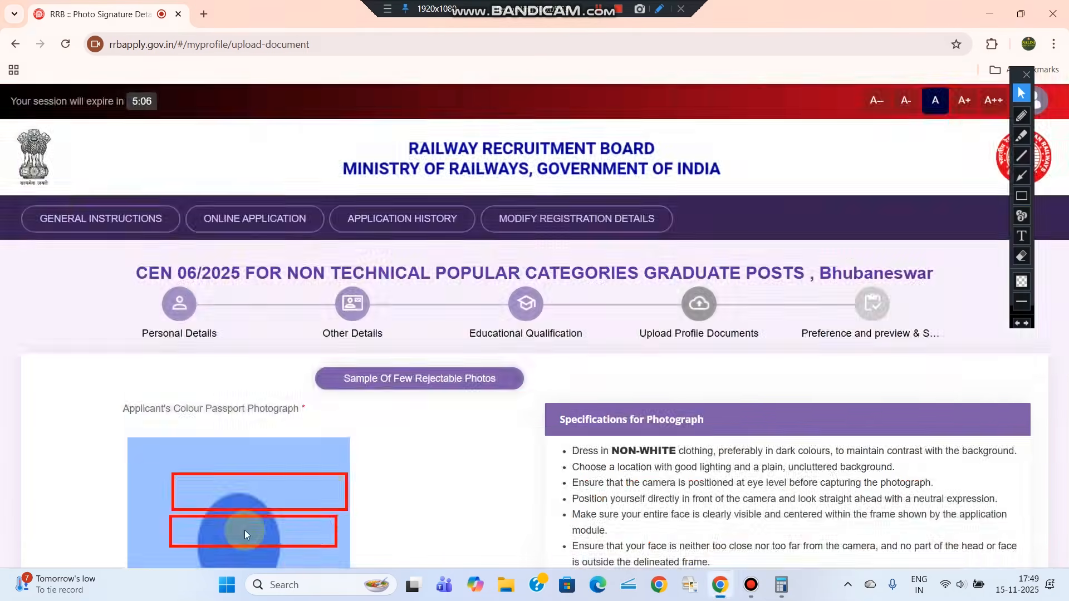
click(1021, 196)
drag(365, 128, 512, 287)
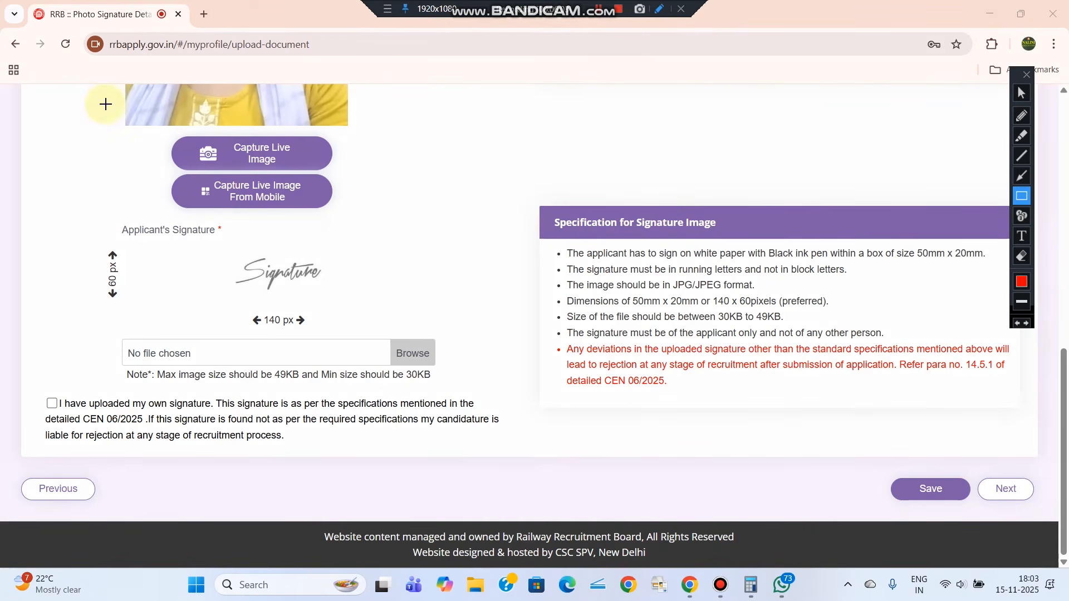
Review the Applicant's Signature upload specifications before moving on to post preferences
drag(84, 75, 361, 131)
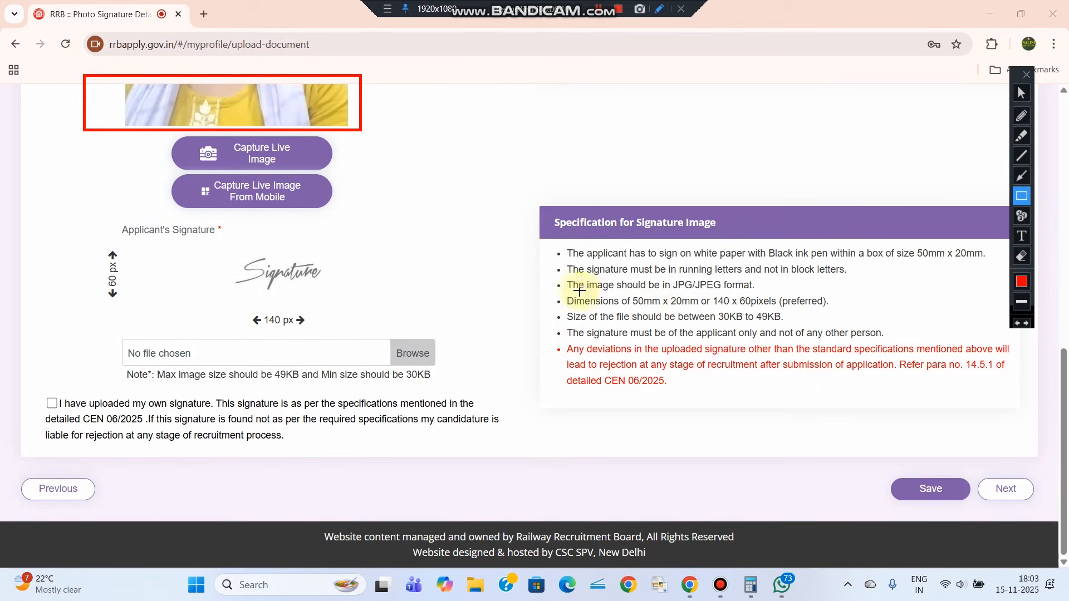
drag(555, 288, 795, 307)
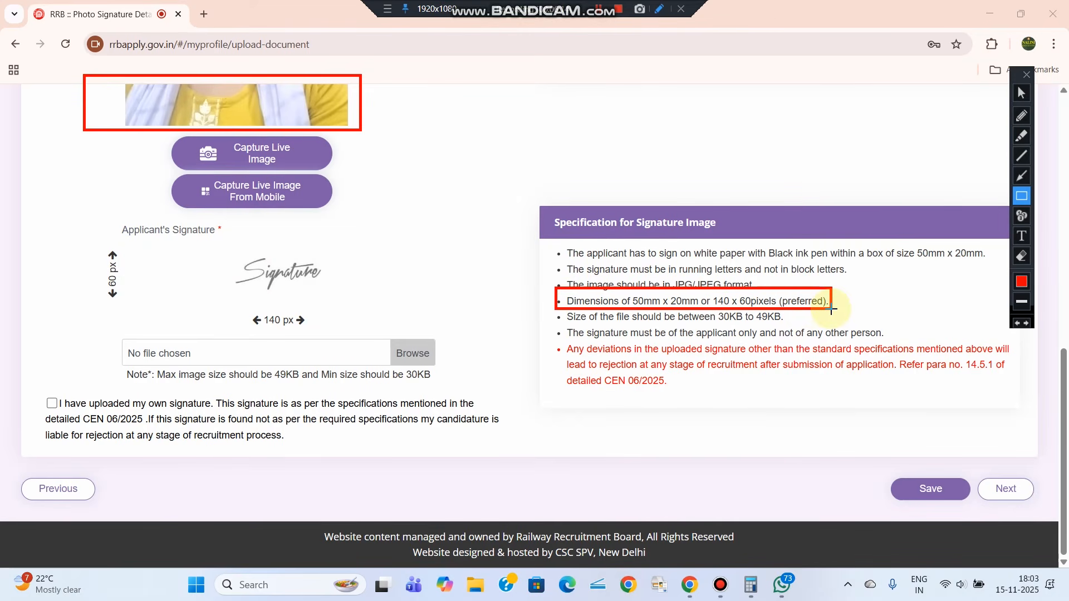
drag(718, 311, 782, 324)
drag(101, 330, 459, 368)
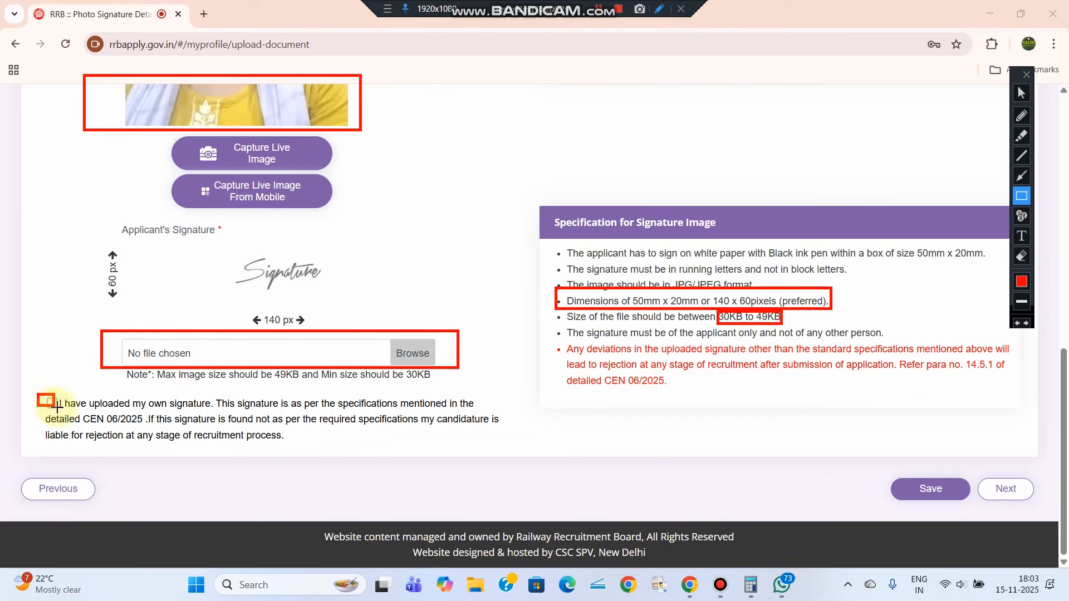
mouse_move(872, 476)
mouse_down()
mouse_move(959, 505)
mouse_move(1050, 515)
mouse_up()
click(1021, 93)
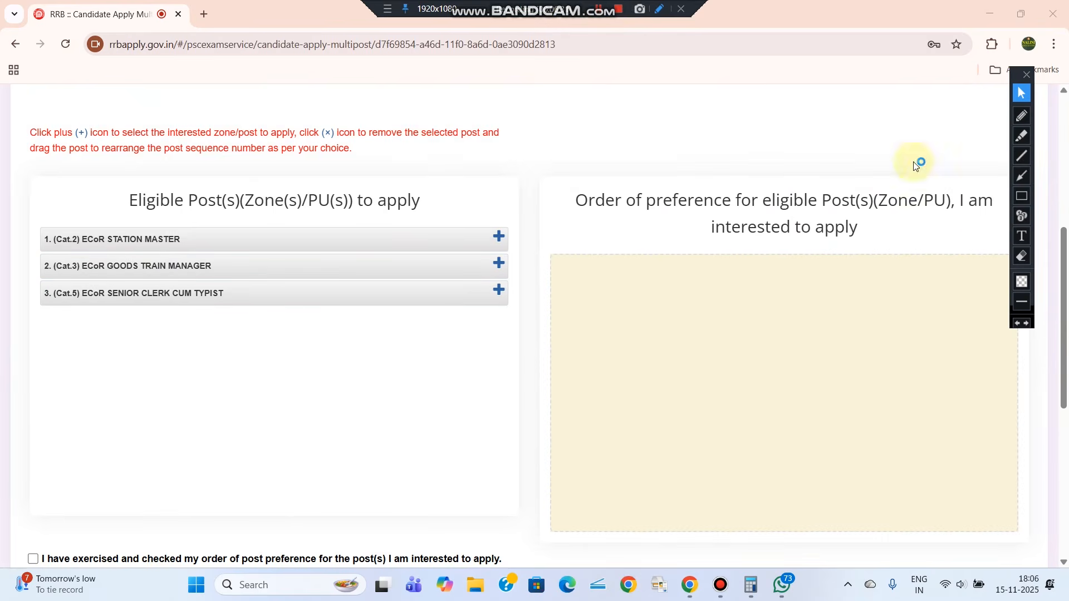
click(1021, 198)
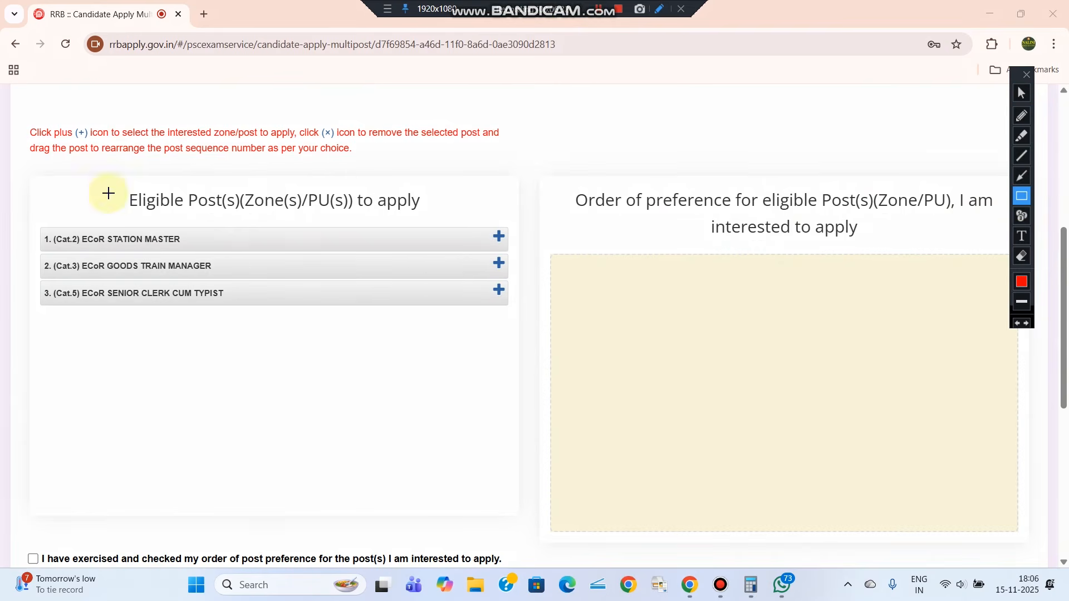
drag(109, 177, 455, 221)
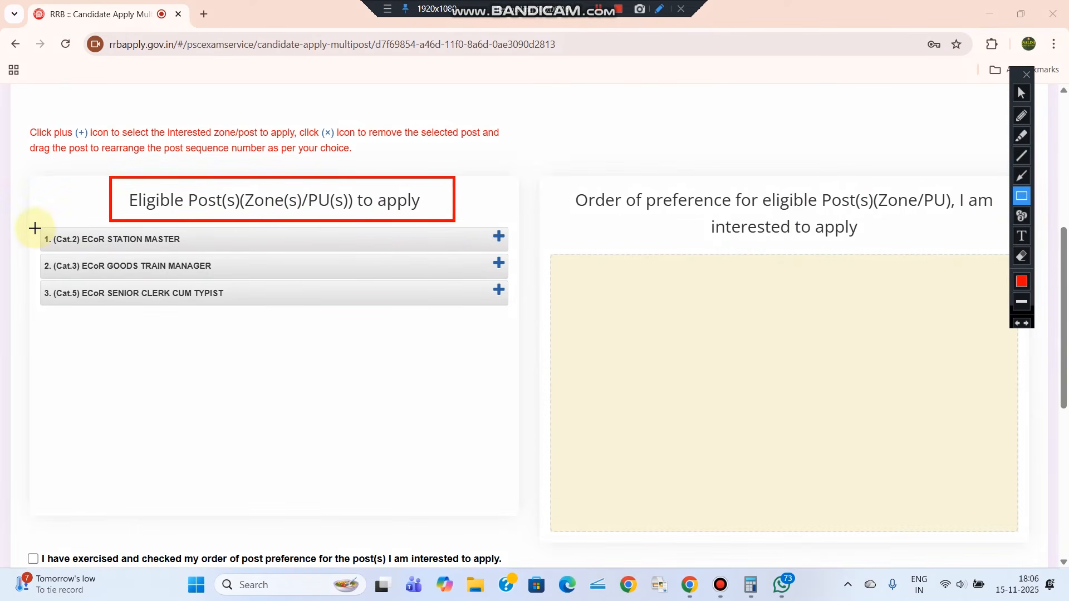
mouse_move(35, 228)
mouse_down()
mouse_move(111, 242)
mouse_move(453, 255)
mouse_move(496, 239)
mouse_move(509, 252)
mouse_up()
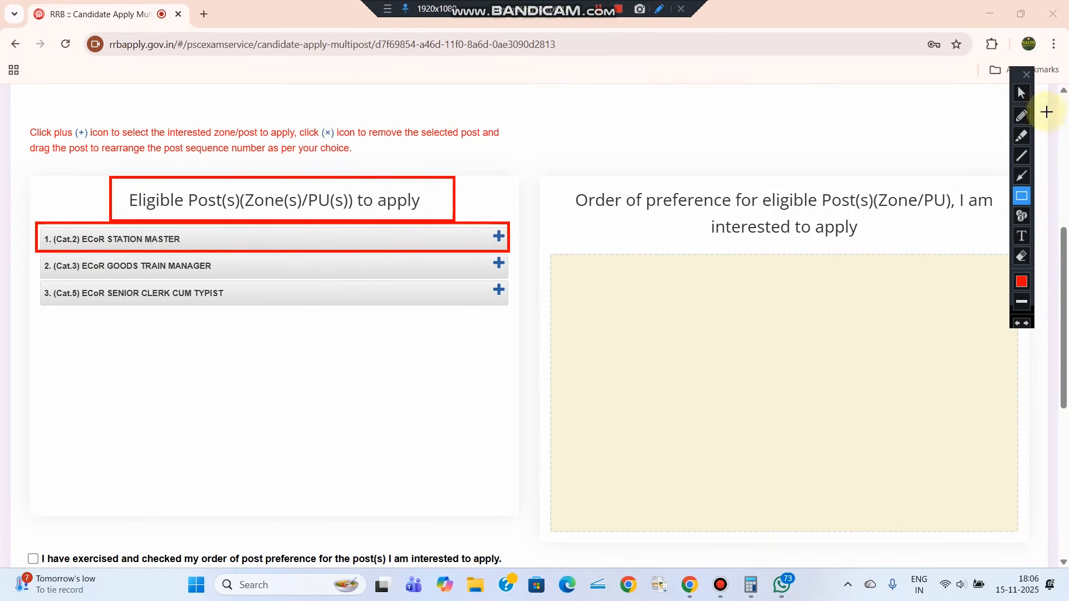
drag(410, 236, 351, 243)
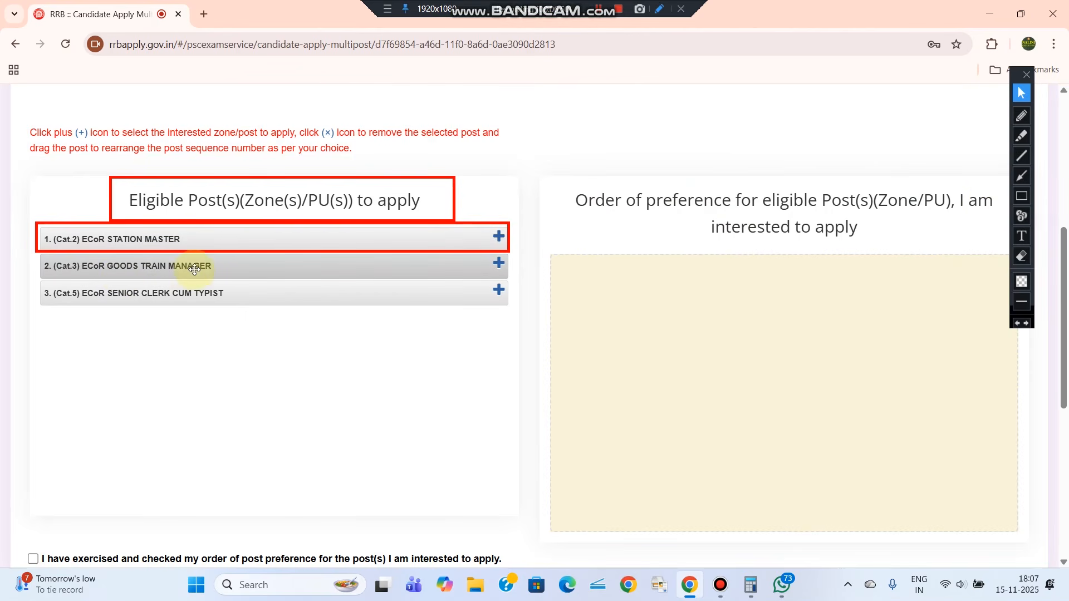
drag(209, 268, 255, 263)
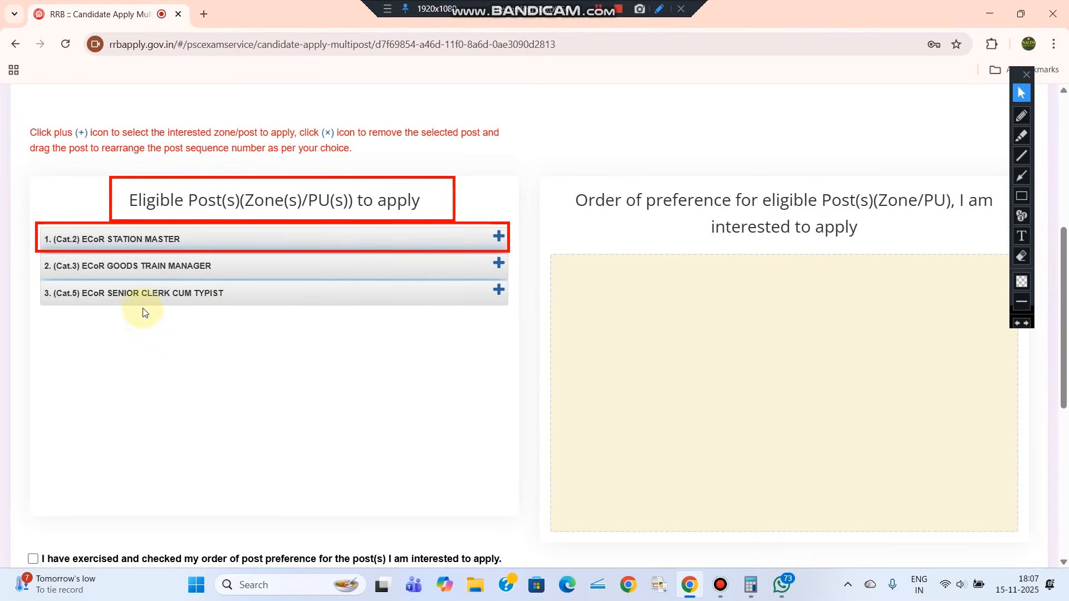
mouse_move(174, 296)
mouse_down()
mouse_move(418, 341)
mouse_move(760, 320)
mouse_move(179, 300)
mouse_up()
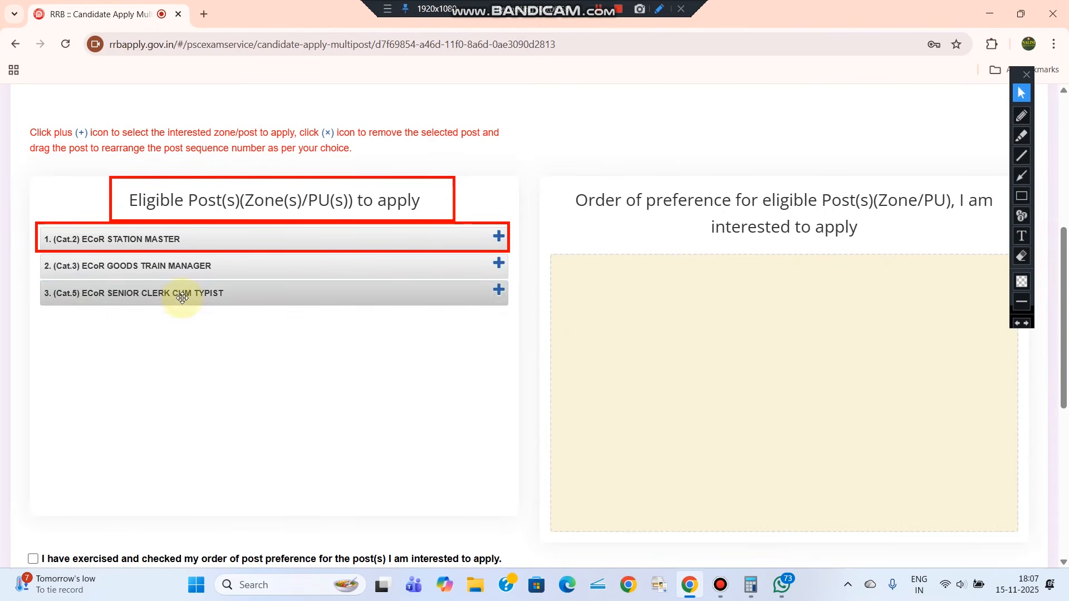
click(1024, 259)
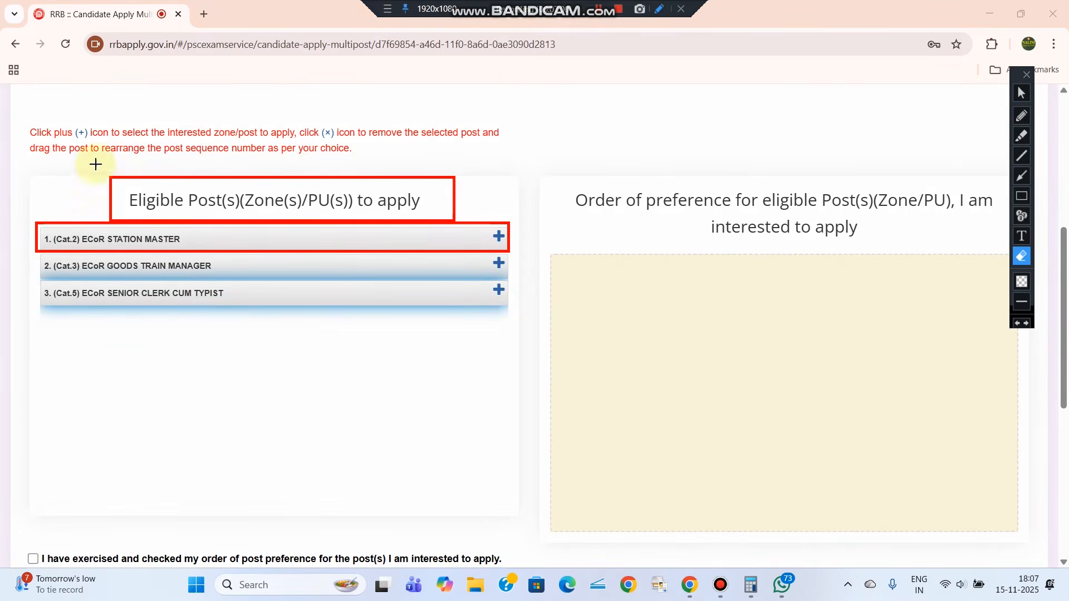
drag(25, 159, 755, 460)
Tick the eligibility declaration confirming the post preference order was checked
click(1024, 94)
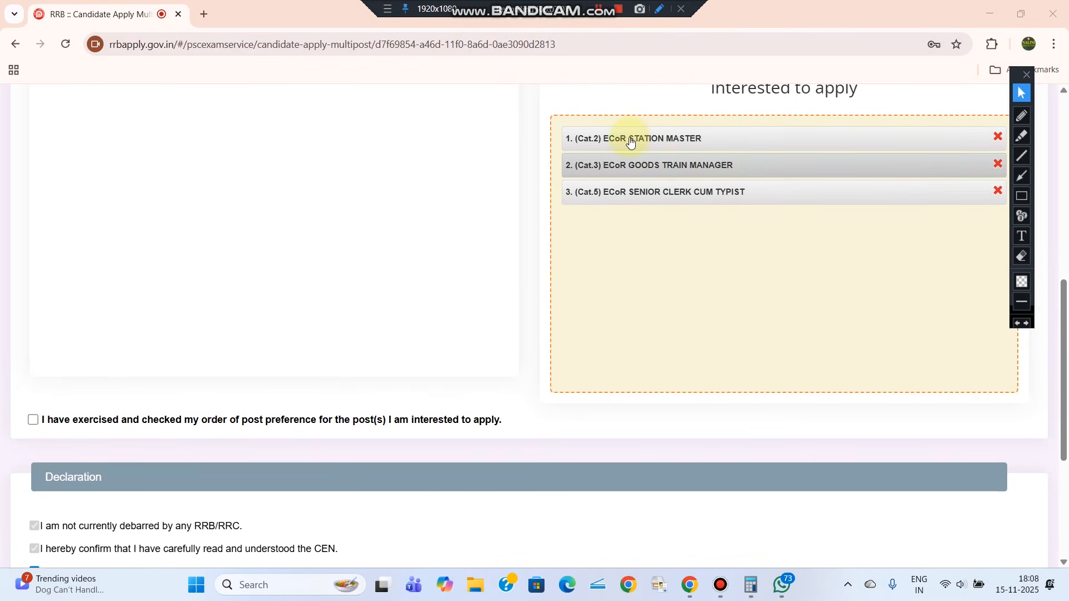
scroll(57, 381, down, 1)
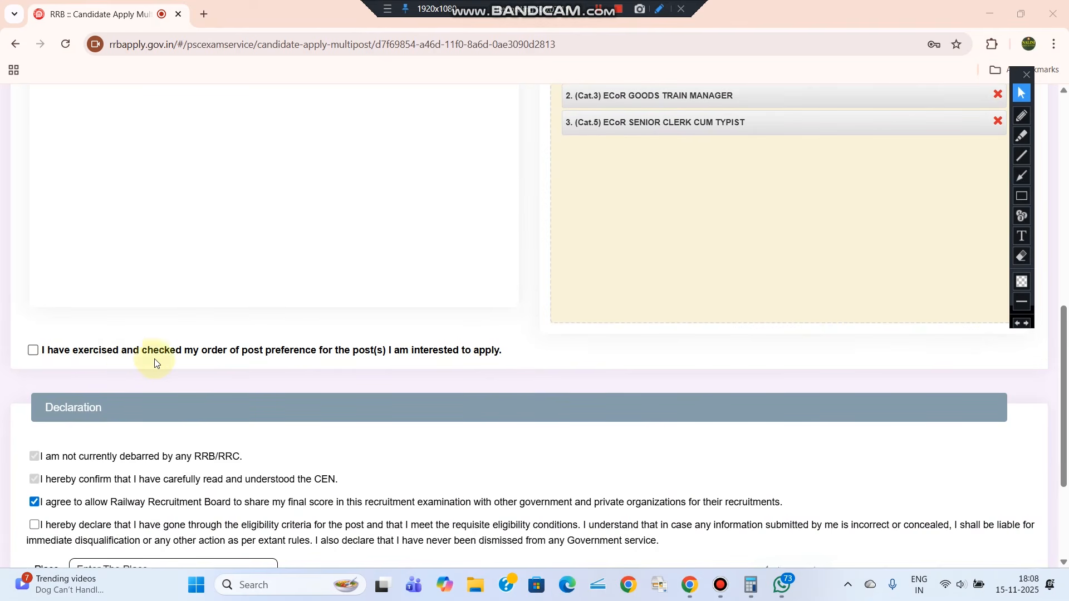
click(43, 356)
Set the declaration place to JAGATSINGHPUR and preview the application
scroll(161, 350, down, 3)
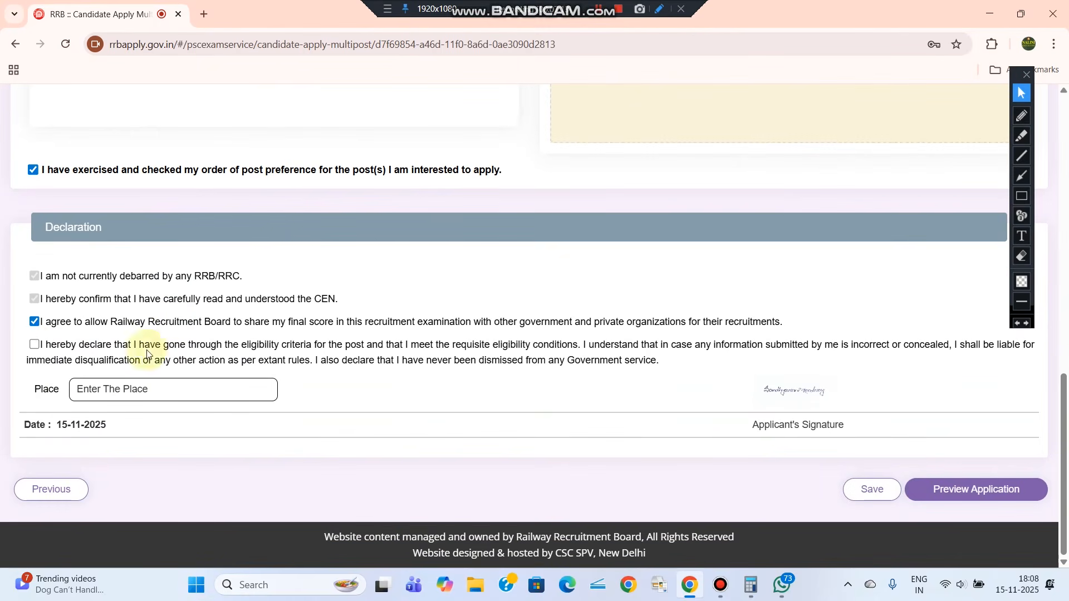
click(93, 389)
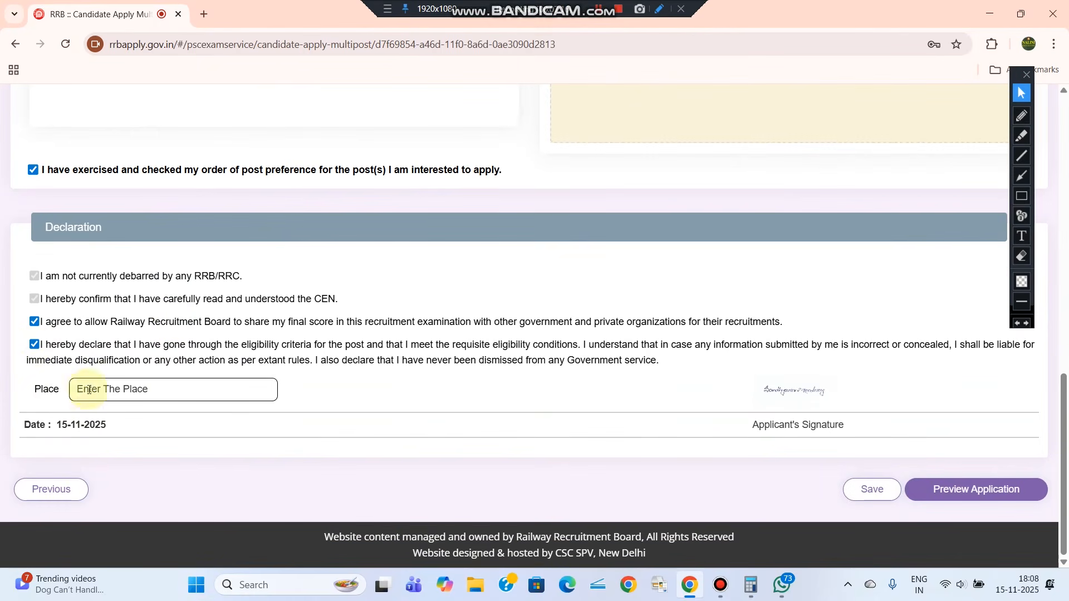
click(191, 424)
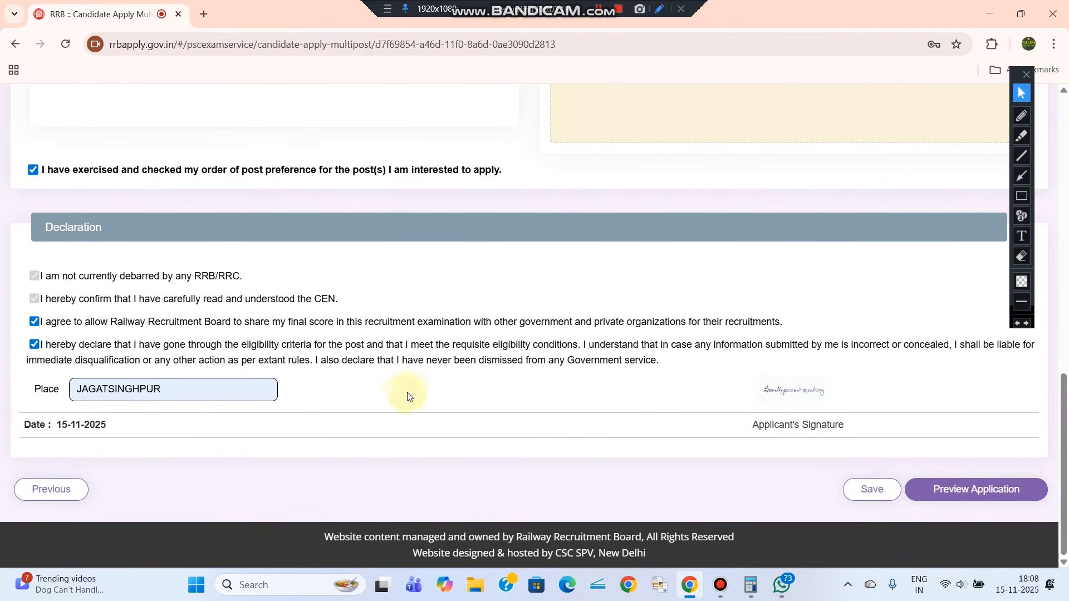
click(996, 490)
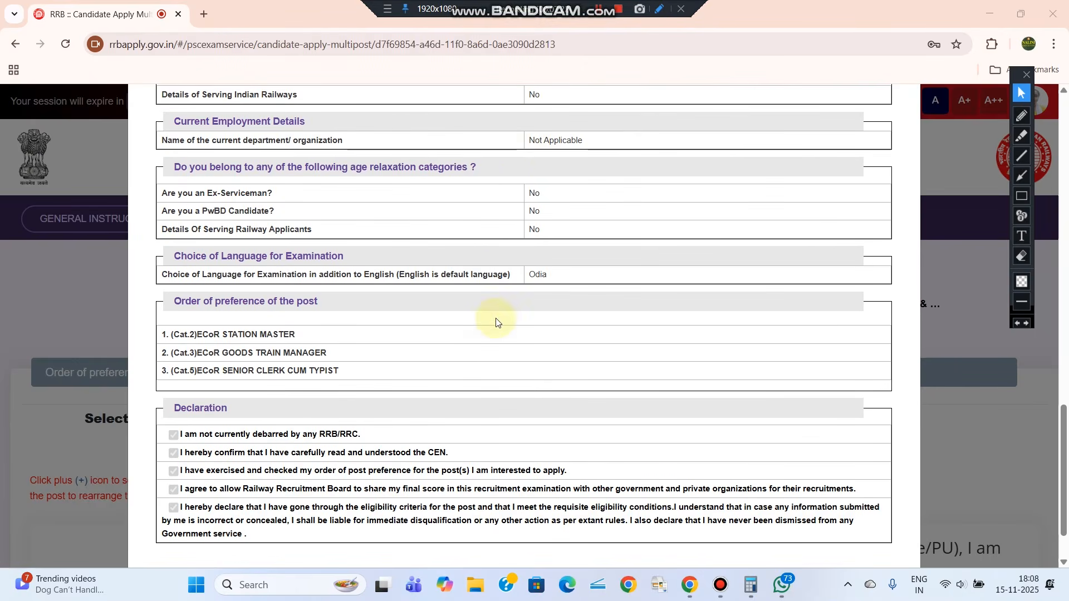
Tick 'I have re-checked the above details' and confirm the final Submit
scroll(530, 198, down, 1)
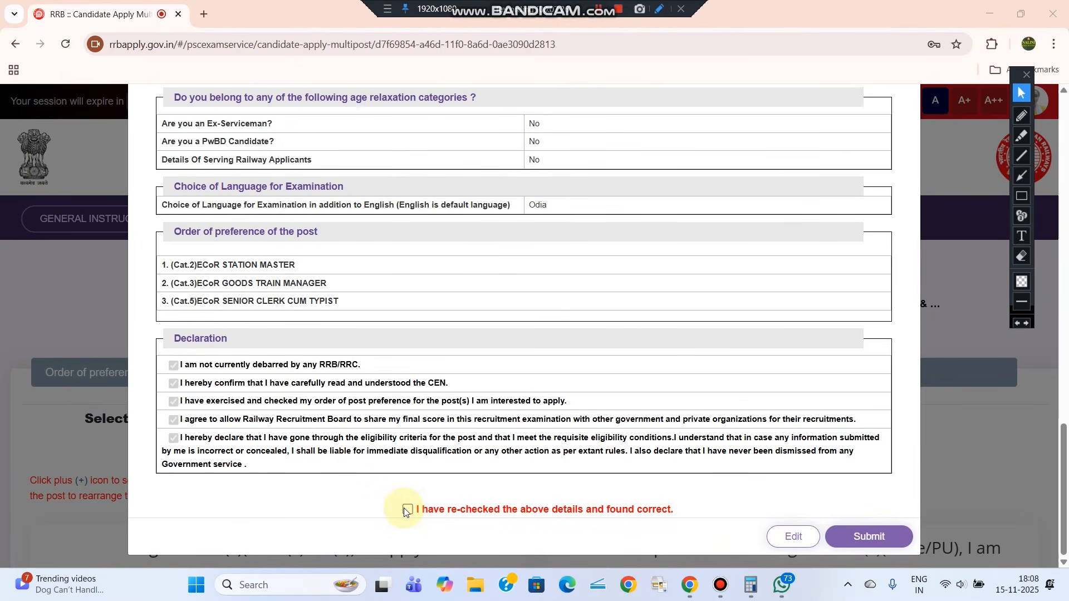
click(406, 509)
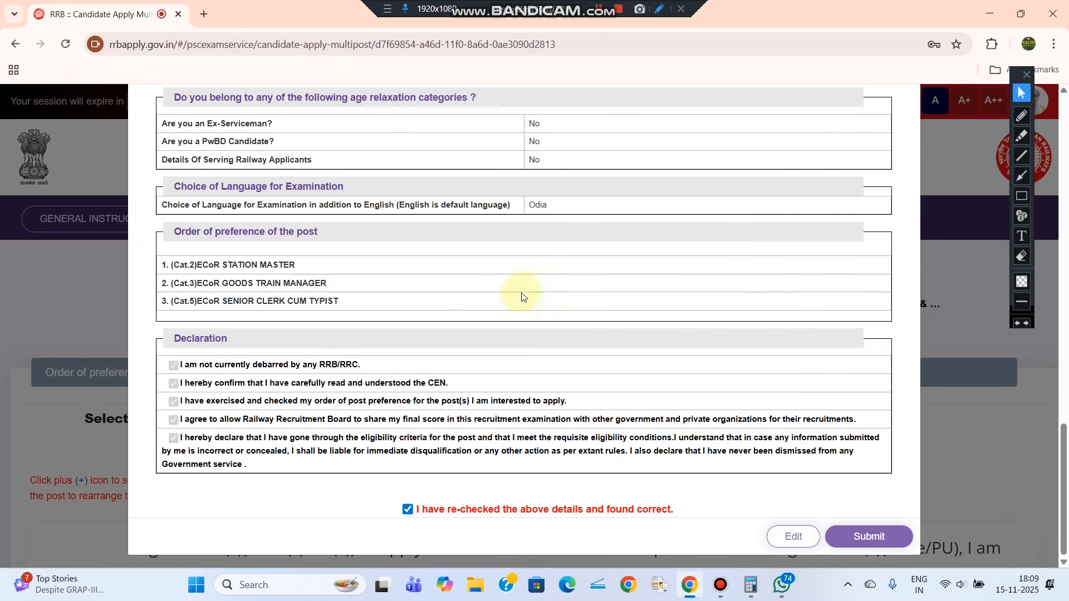
click(863, 551)
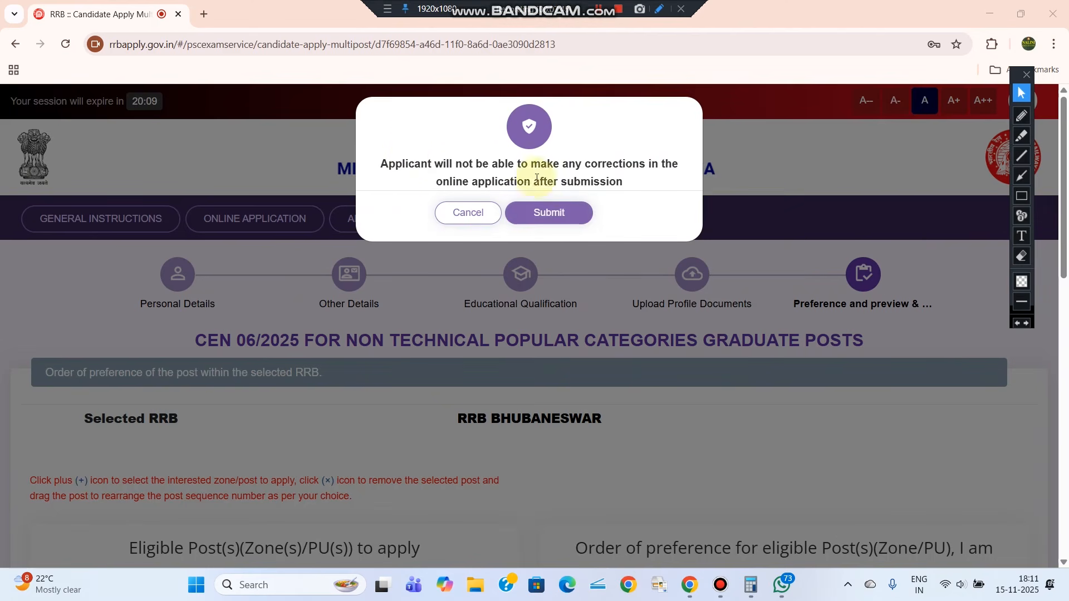
click(532, 220)
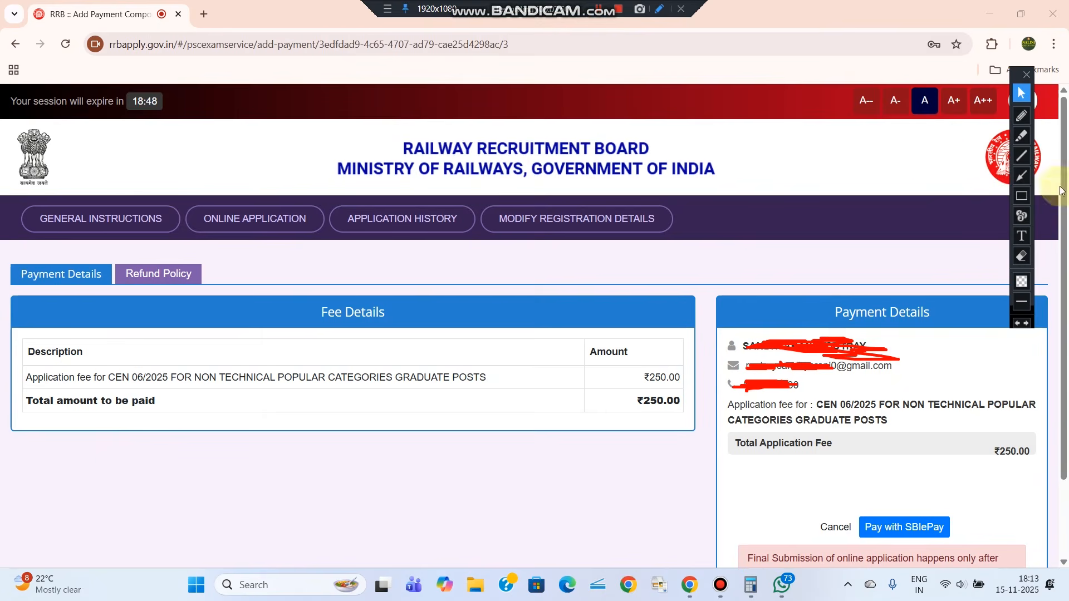
Choose Pay with SBIePay for the ₹250.00 fee and agree to the Terms & Conditions
click(1025, 196)
drag(704, 280, 1066, 547)
drag(610, 362, 691, 410)
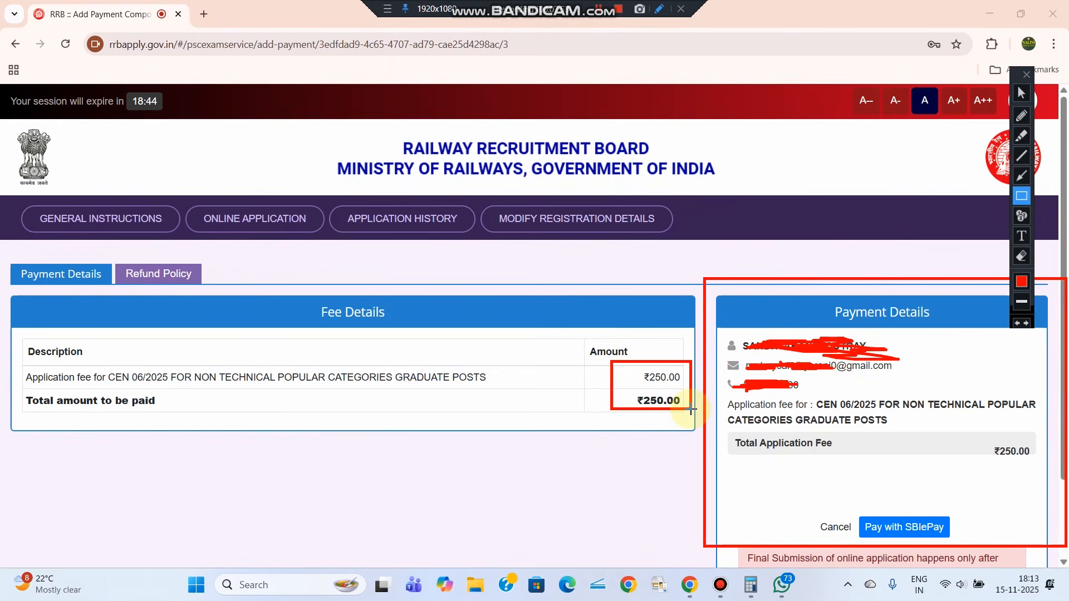
drag(555, 381, 618, 385)
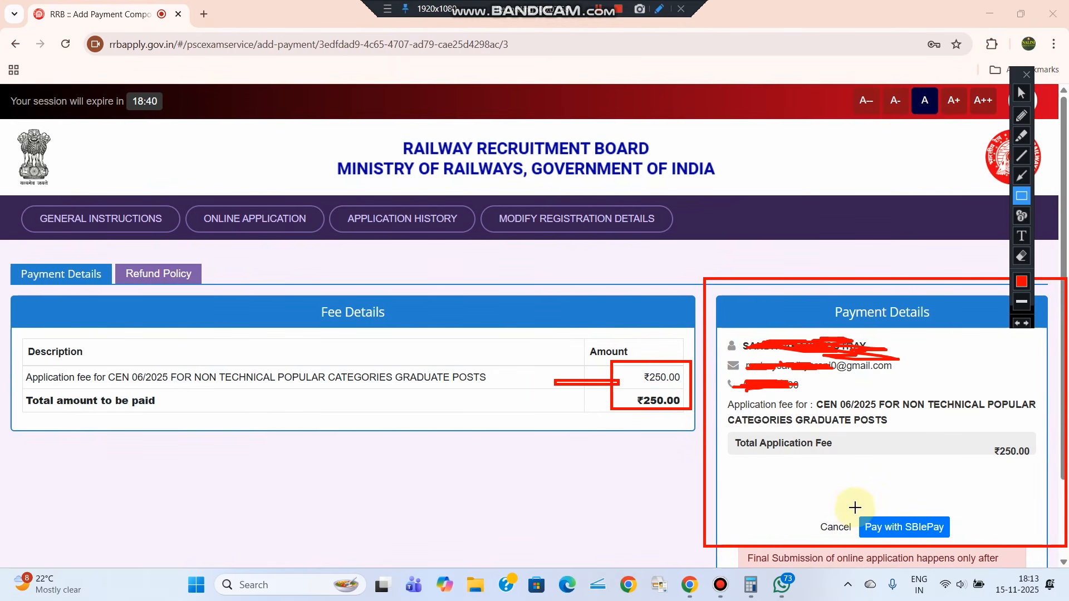
mouse_move(854, 508)
mouse_down()
mouse_move(889, 542)
mouse_move(961, 544)
mouse_up()
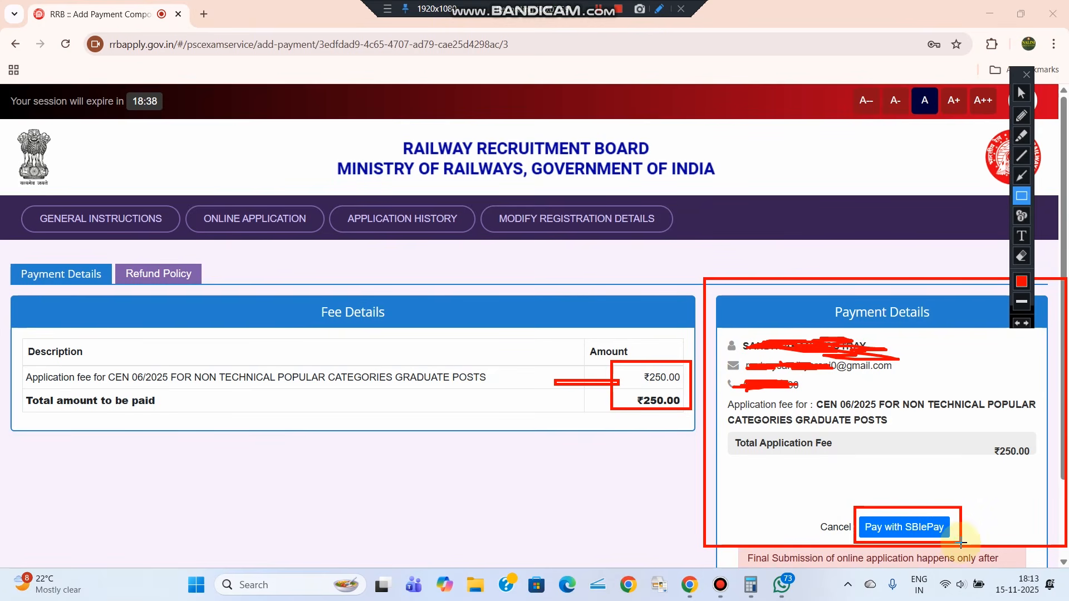
click(903, 526)
click(307, 399)
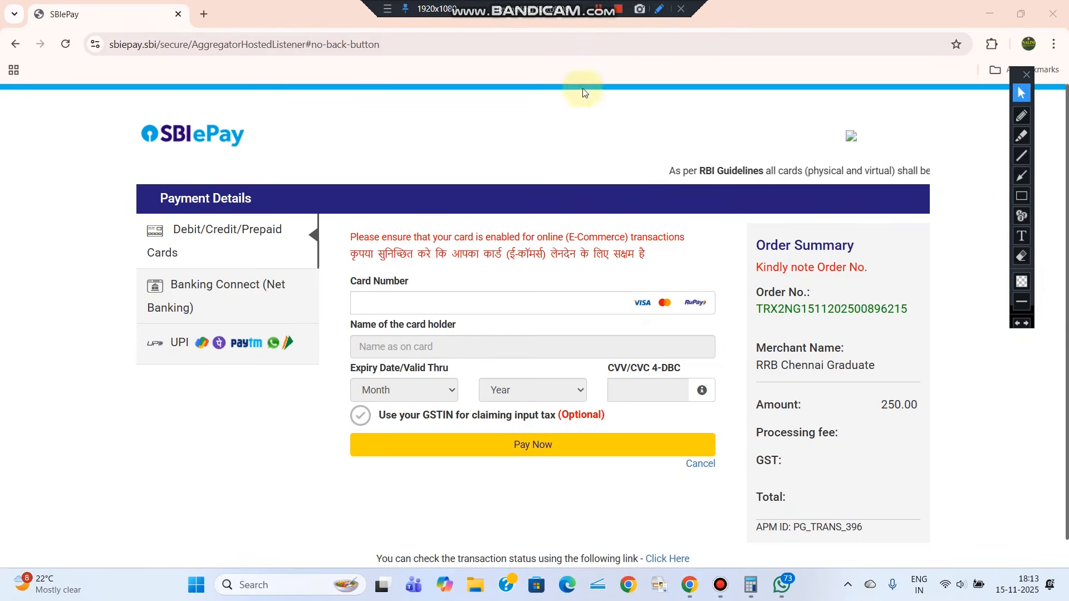
On SBIePay, switch to Banking Connect net banking and pay the fee via SBI
click(1021, 195)
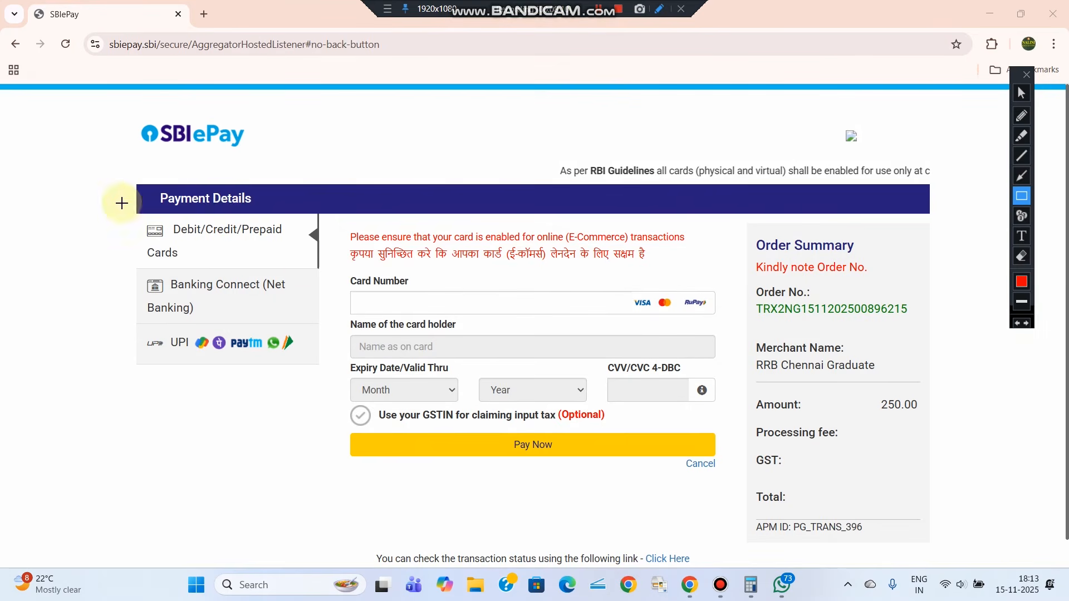
drag(121, 204, 337, 267)
drag(124, 265, 353, 324)
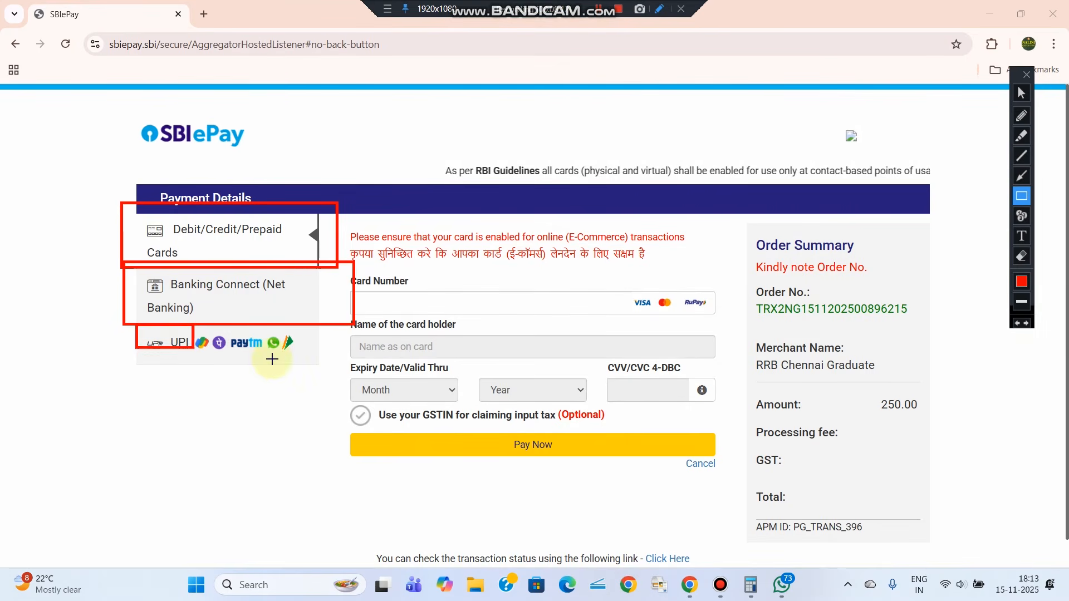
drag(136, 326, 334, 366)
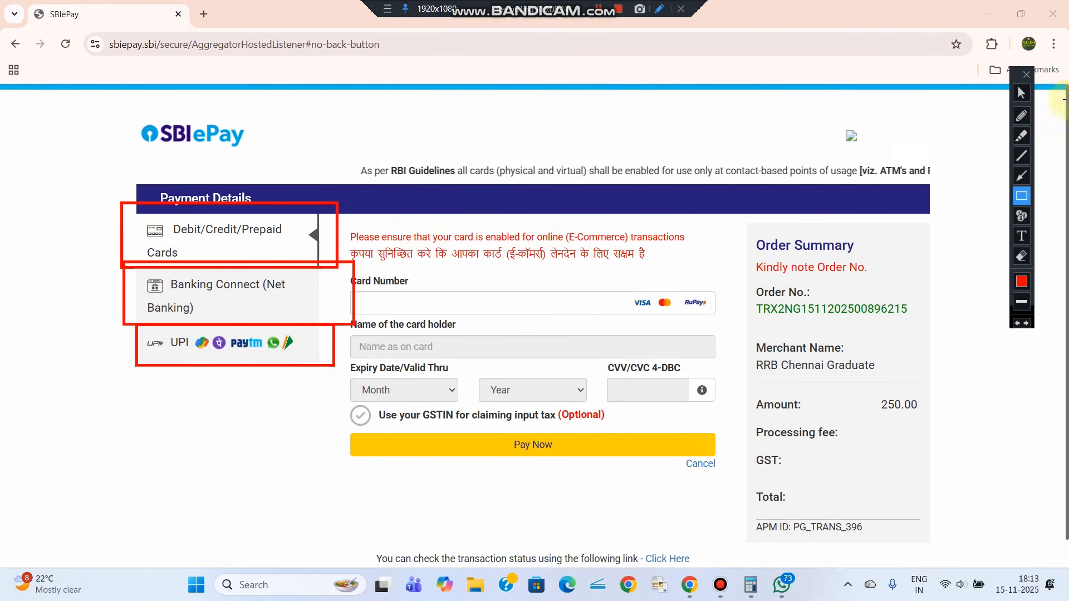
click(1021, 92)
click(231, 298)
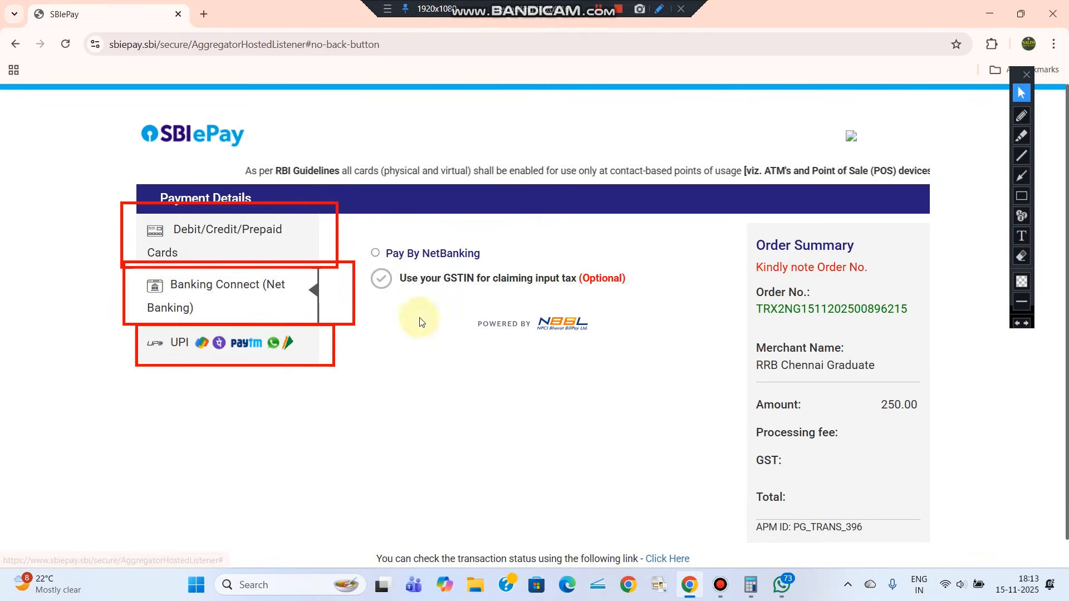
click(375, 252)
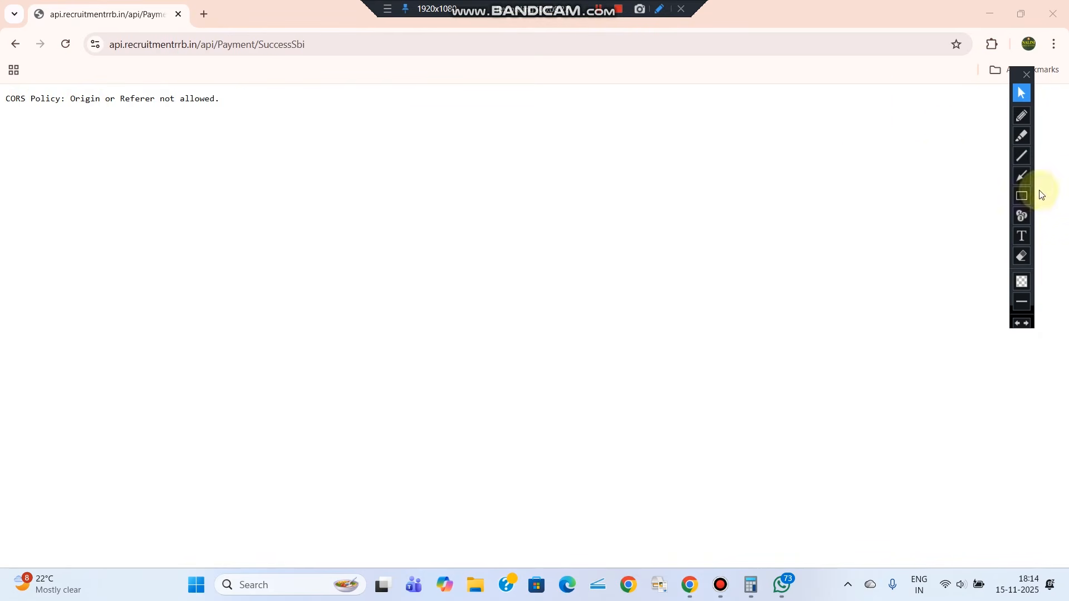
Reopen rrbapply.gov.in in a new tab, sign back in, and go to Online Application
click(1021, 196)
mouse_move(99, 30)
mouse_down()
mouse_move(218, 58)
mouse_move(320, 62)
mouse_up()
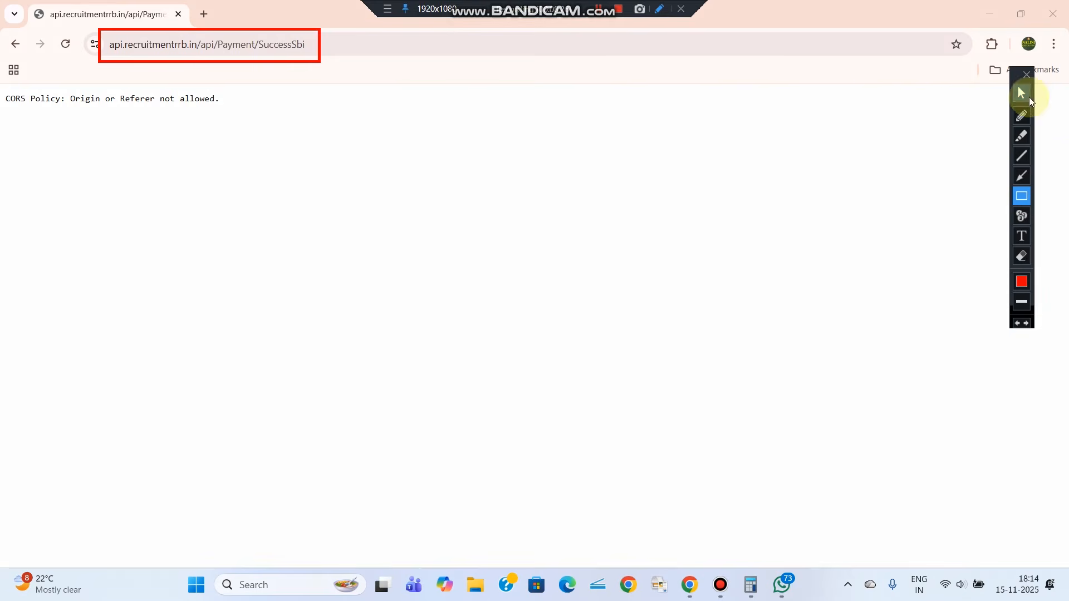
click(1021, 93)
click(202, 16)
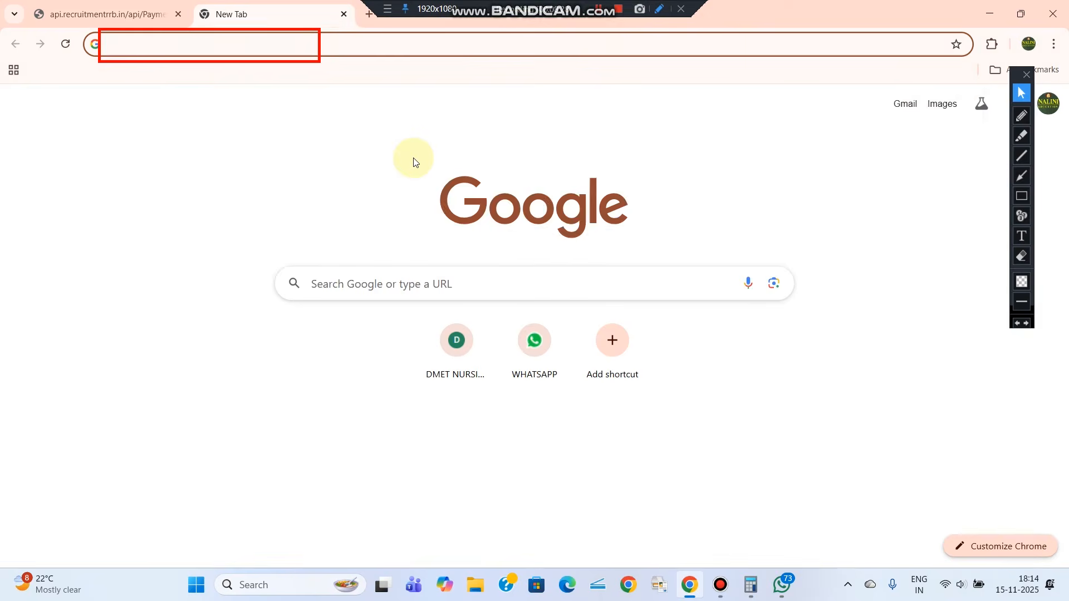
text(rrbapply.gov.in)
click(192, 74)
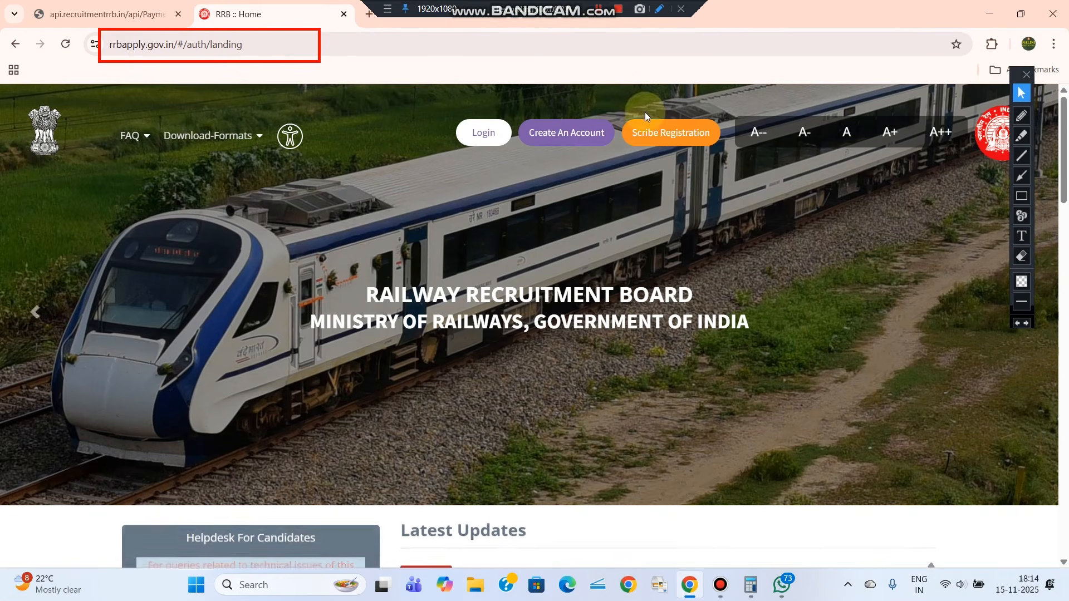
click(481, 135)
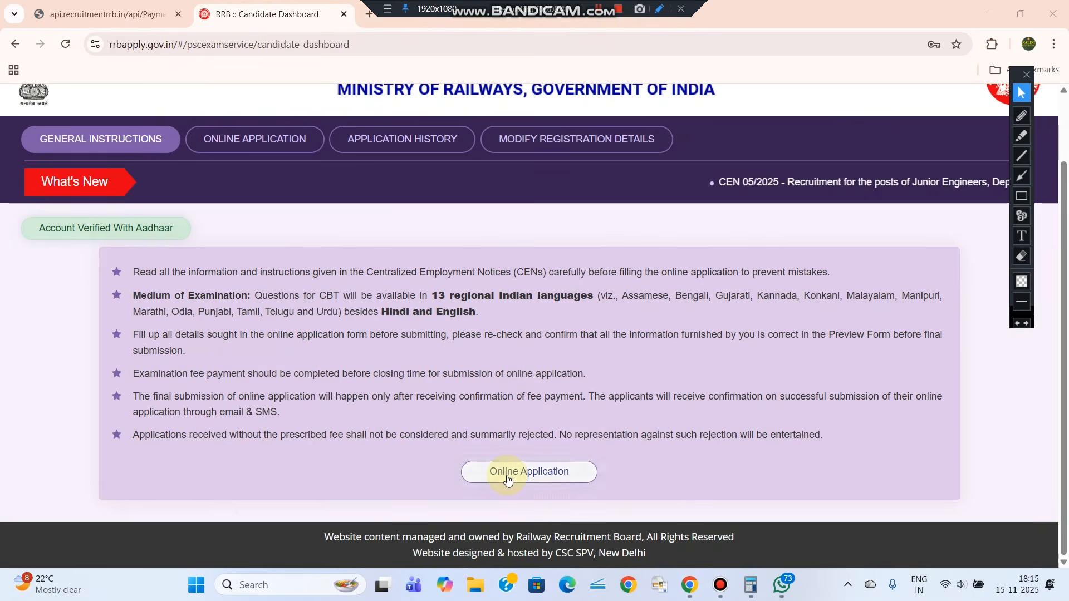
click(504, 471)
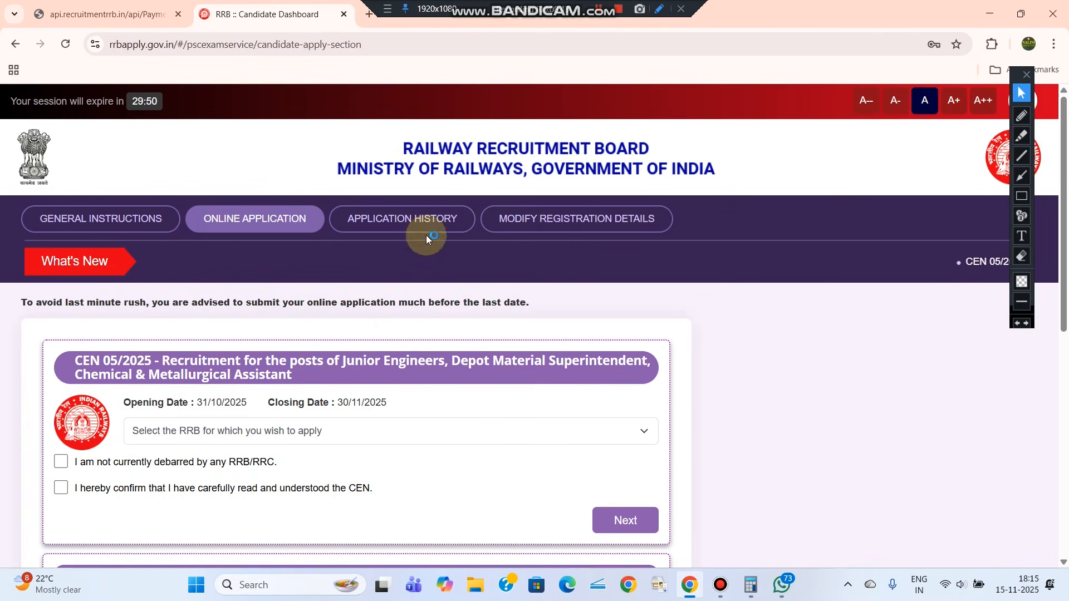
In Application History, confirm the CEN 06/2025 NTPC Graduate Posts application shows Payment Completed
click(428, 228)
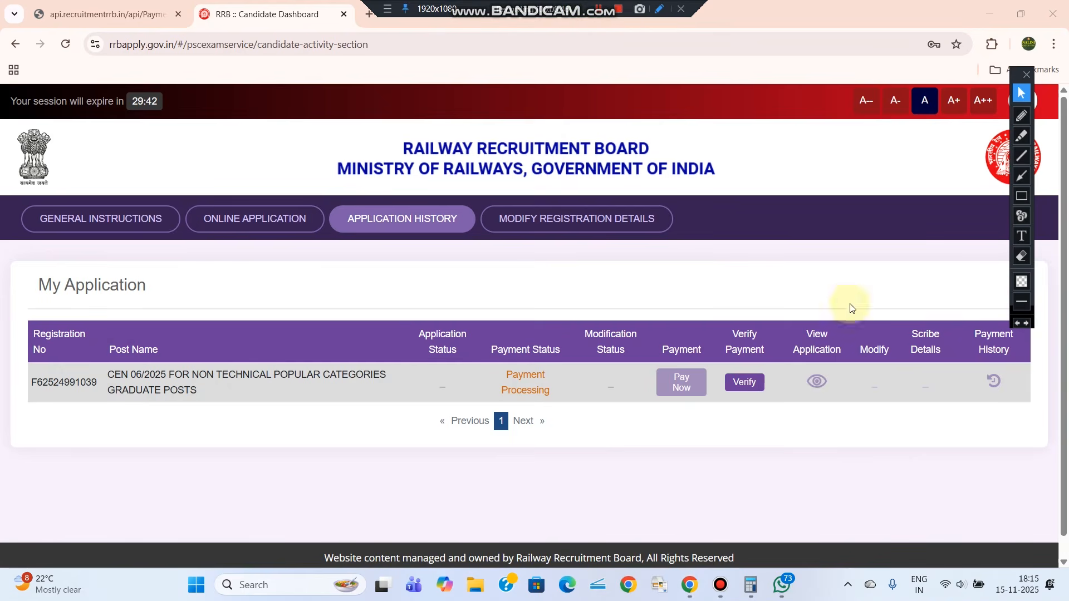
click(1020, 197)
drag(486, 329, 573, 406)
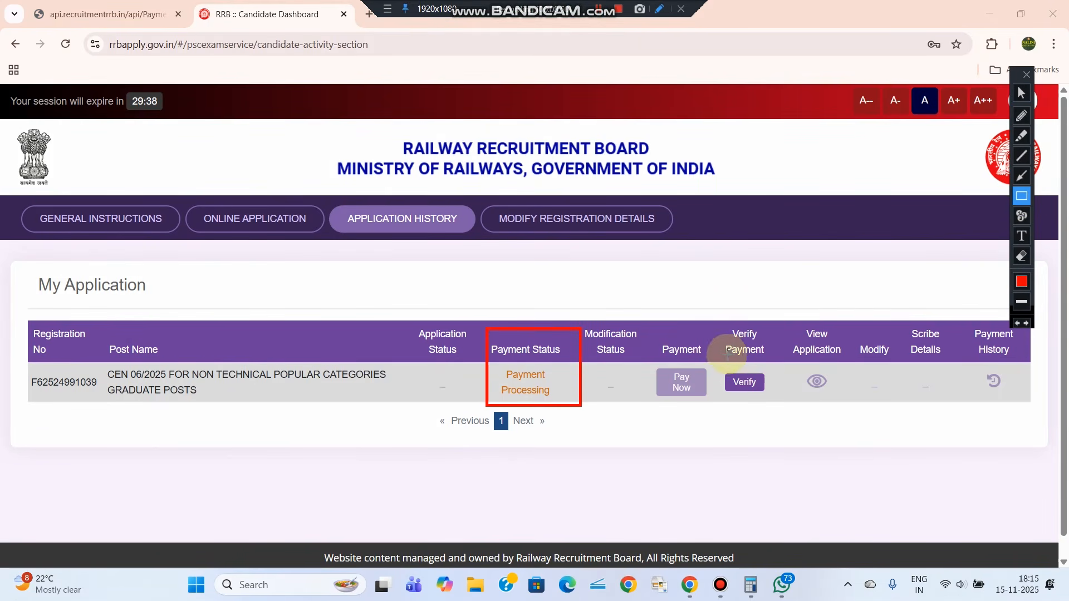
mouse_move(722, 324)
mouse_down()
mouse_move(750, 367)
mouse_move(779, 363)
mouse_move(774, 396)
mouse_up()
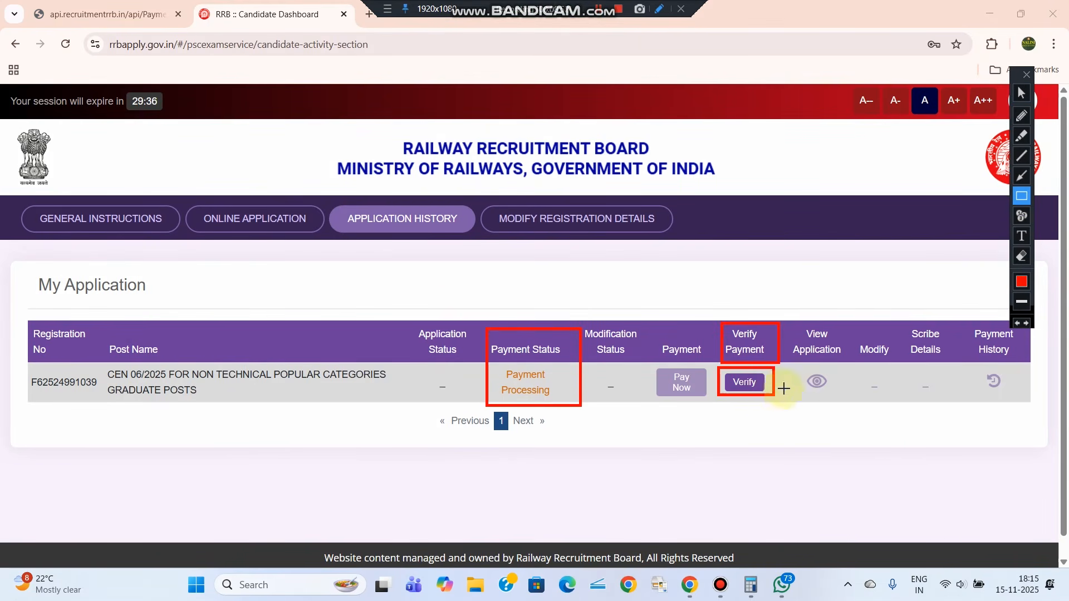
click(1021, 93)
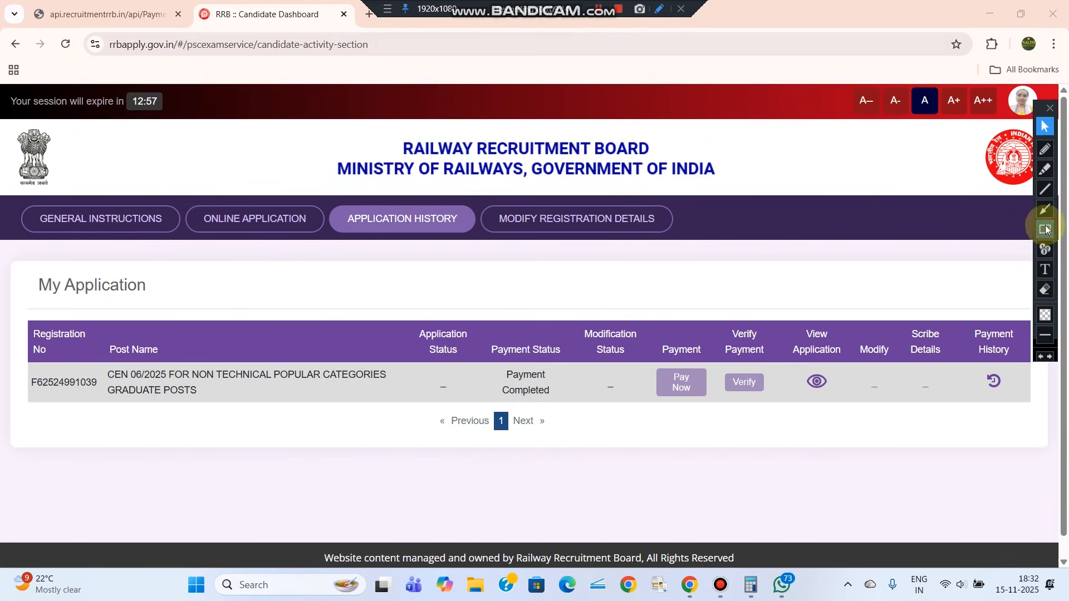
click(1045, 229)
drag(787, 324, 849, 405)
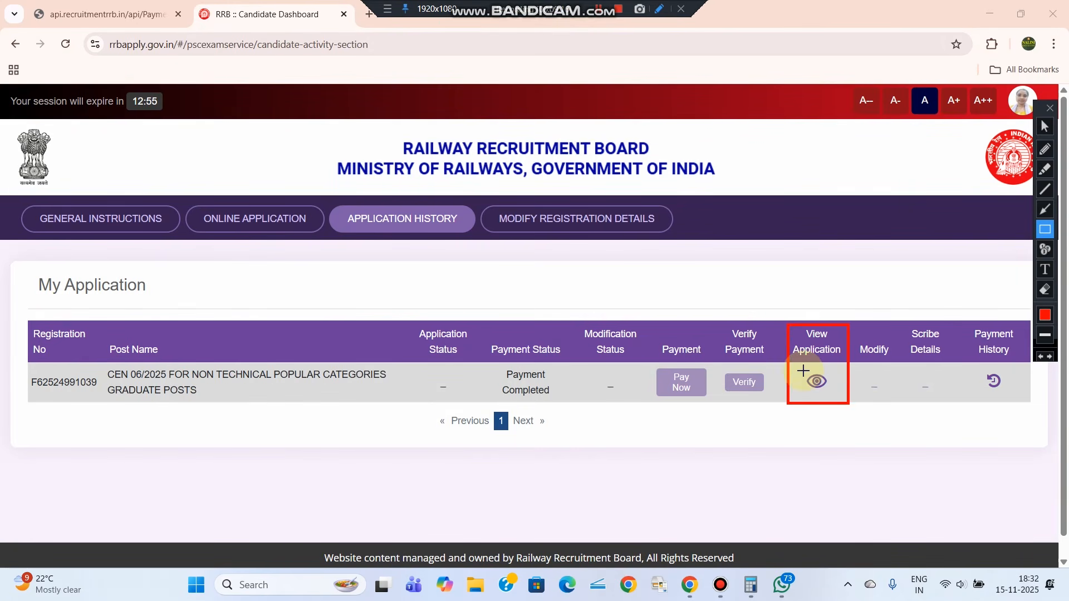
drag(804, 371, 832, 391)
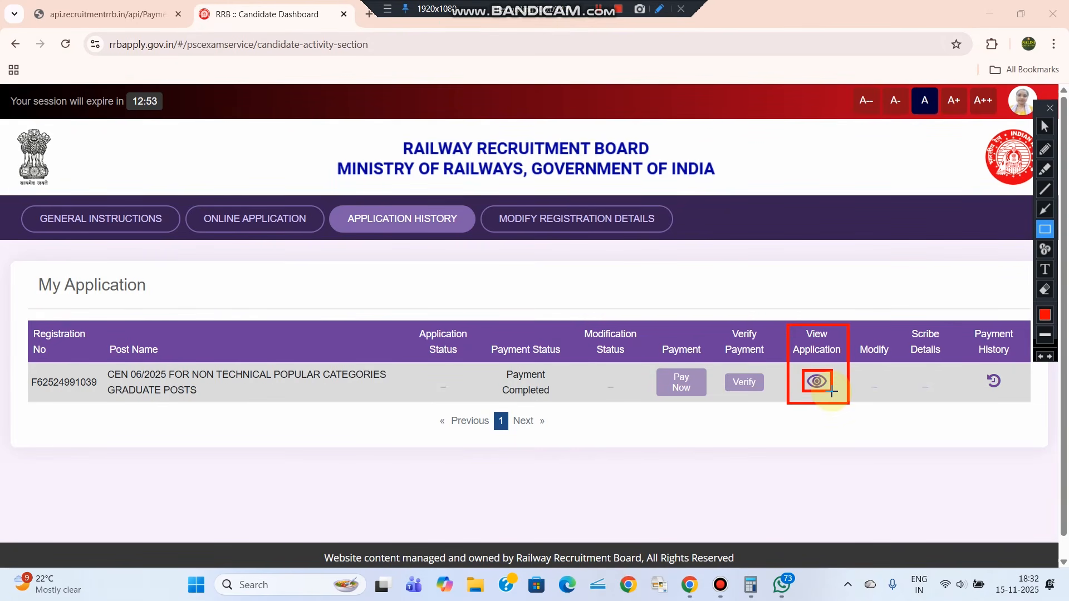
click(1045, 127)
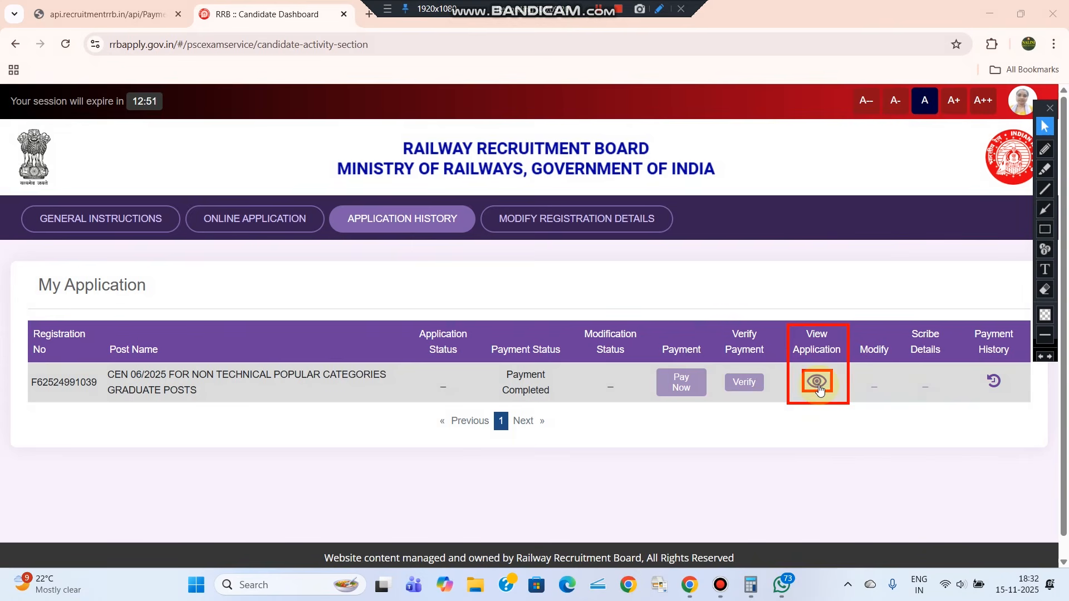